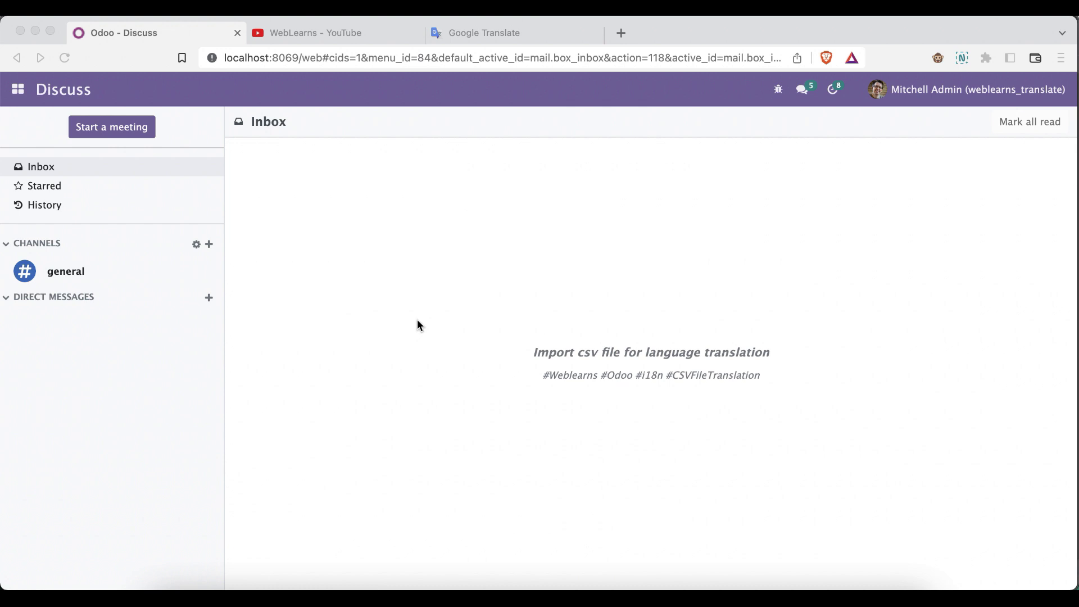
# - Switch to the WebLearns YouTube channel and look through its playlists, including the Odoo Development row
pyautogui.click(332, 33)
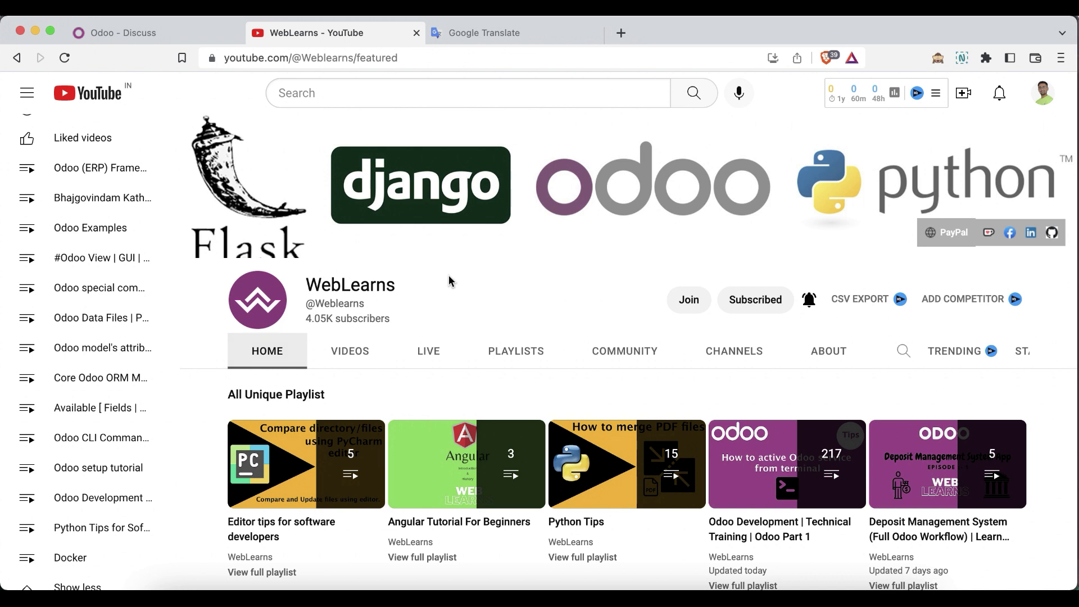
pyautogui.click(501, 360)
pyautogui.scroll(-10, 480, 429)
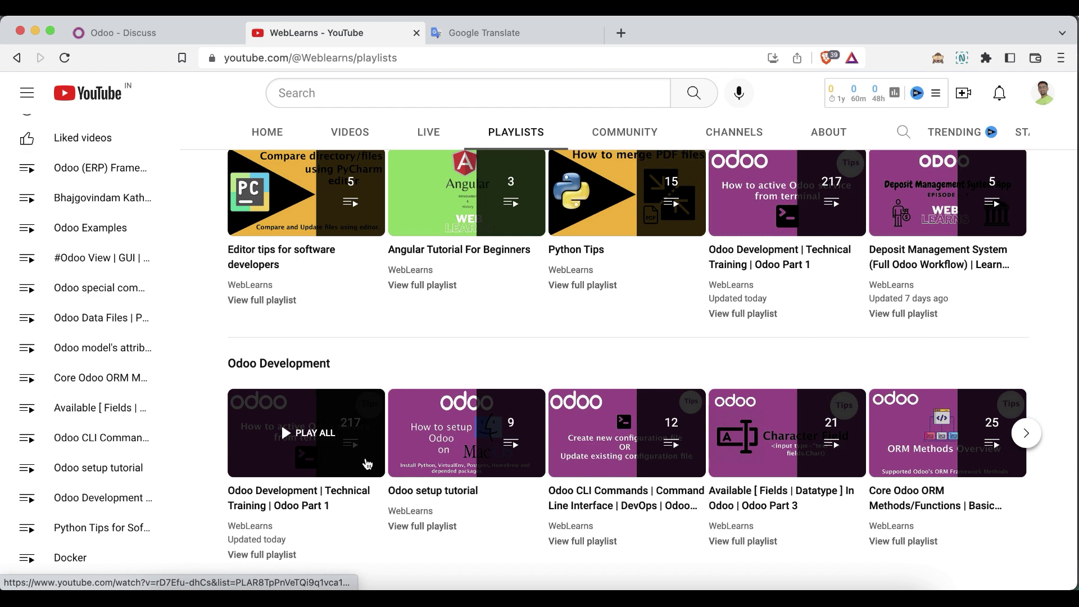
pyautogui.click(1031, 436)
pyautogui.click(1031, 434)
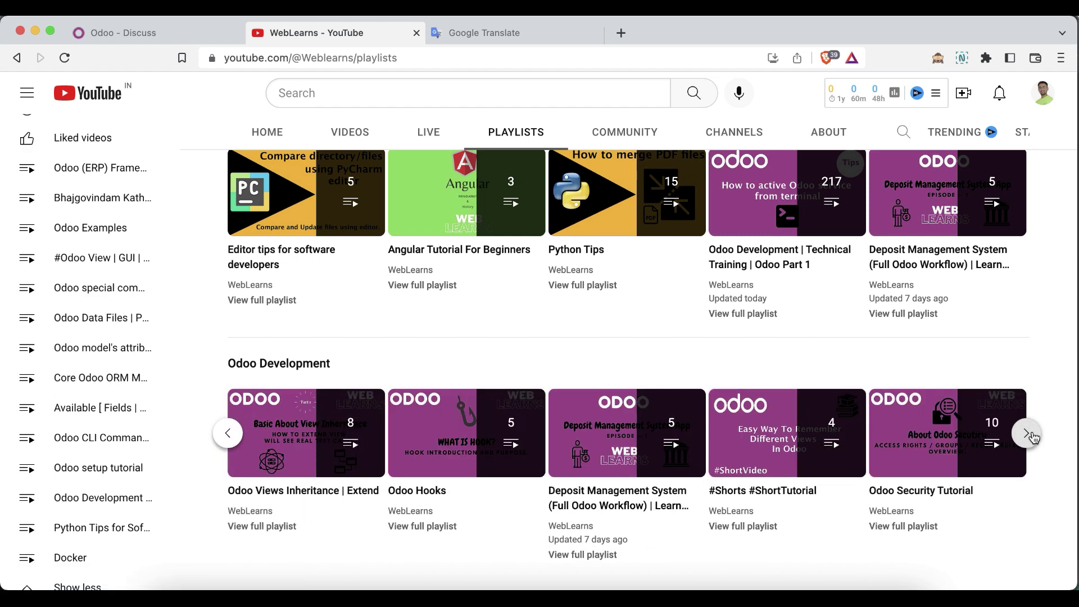
pyautogui.click(1031, 434)
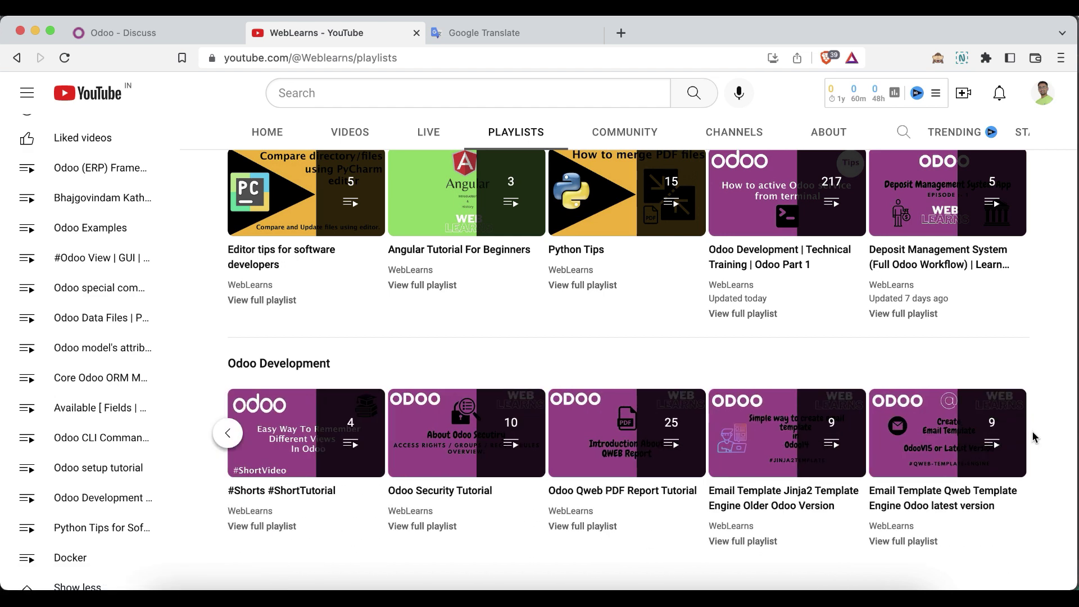
pyautogui.click(228, 433)
pyautogui.click(229, 433)
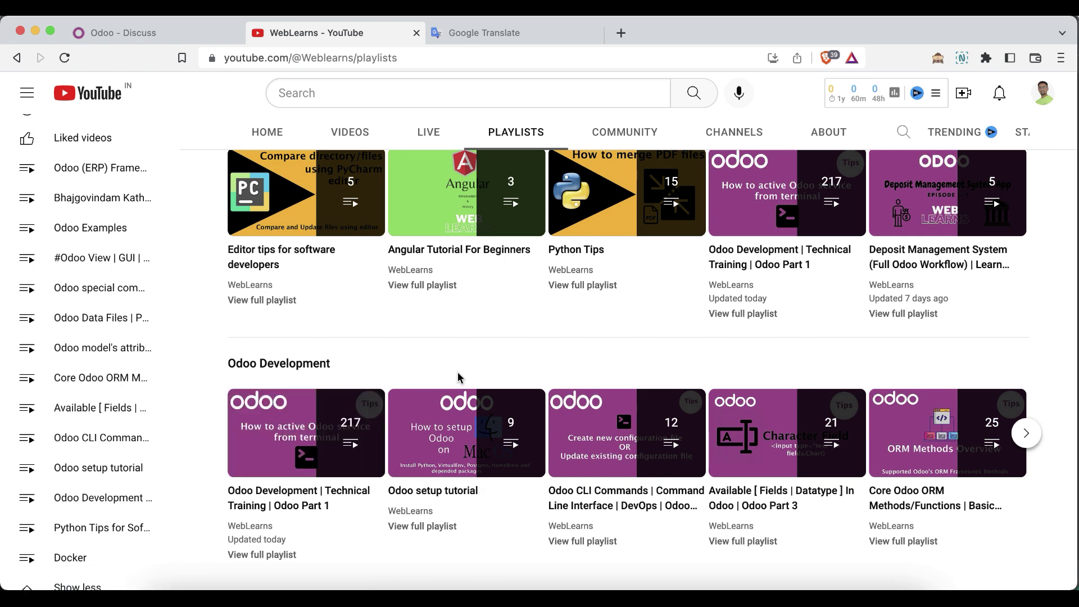
pyautogui.scroll(10, 457, 372)
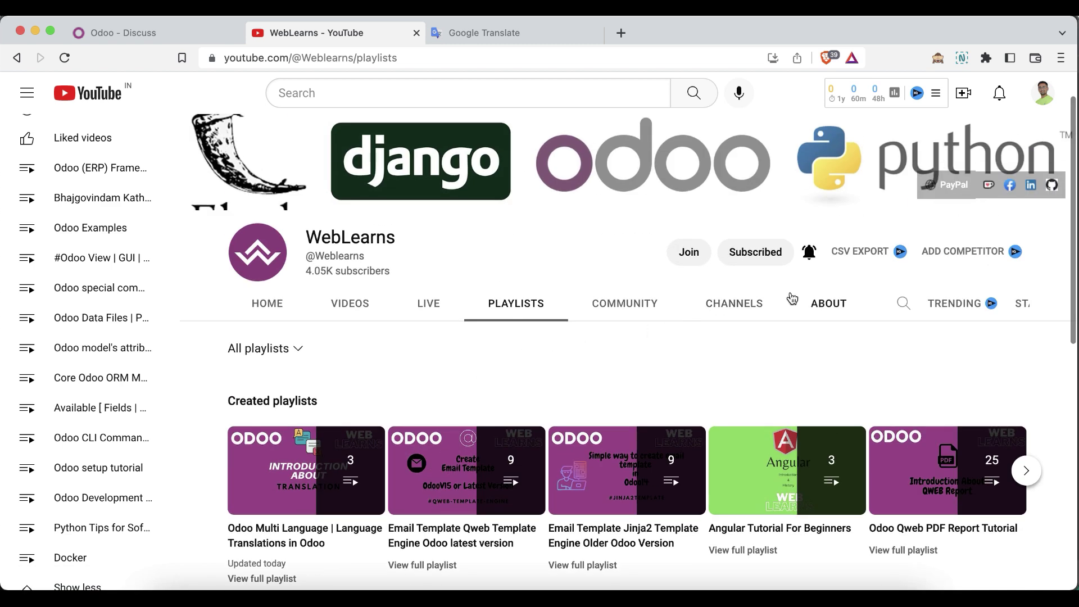
# - Review the channel's About information, including the contact e-mail, source code link and website and social page links
pyautogui.click(812, 303)
pyautogui.scroll(-6, 554, 438)
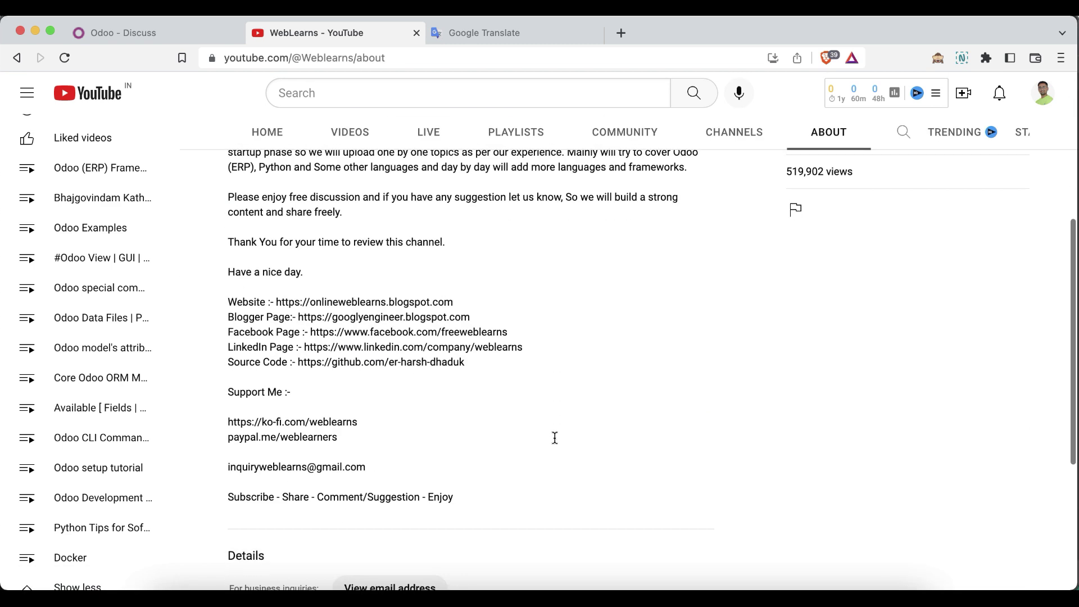
pyautogui.moveTo(371, 426); pyautogui.dragTo(230, 422)
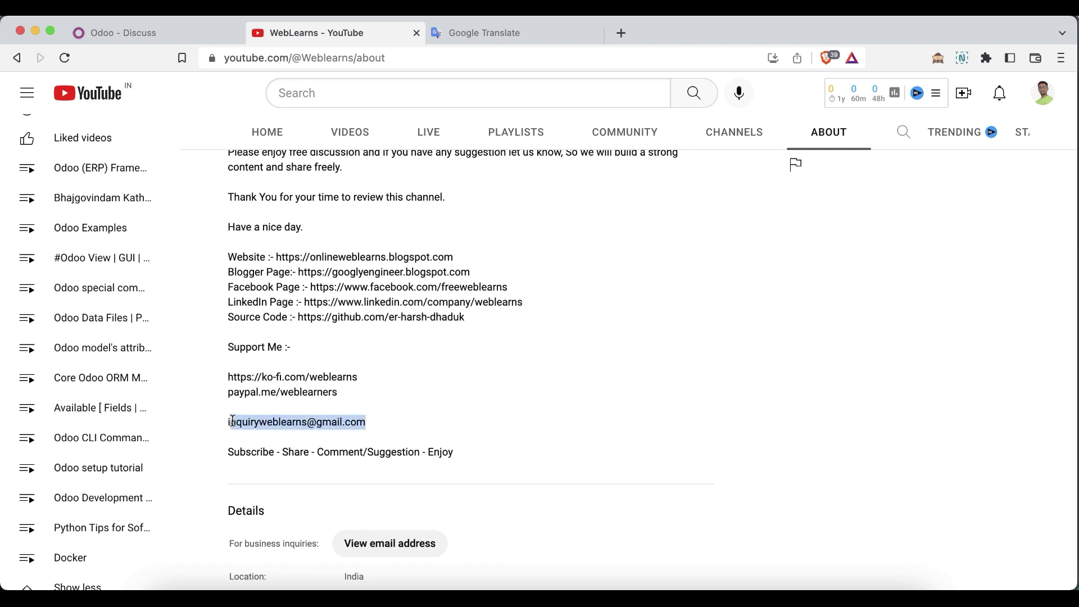
pyautogui.scroll(2, 455, 386)
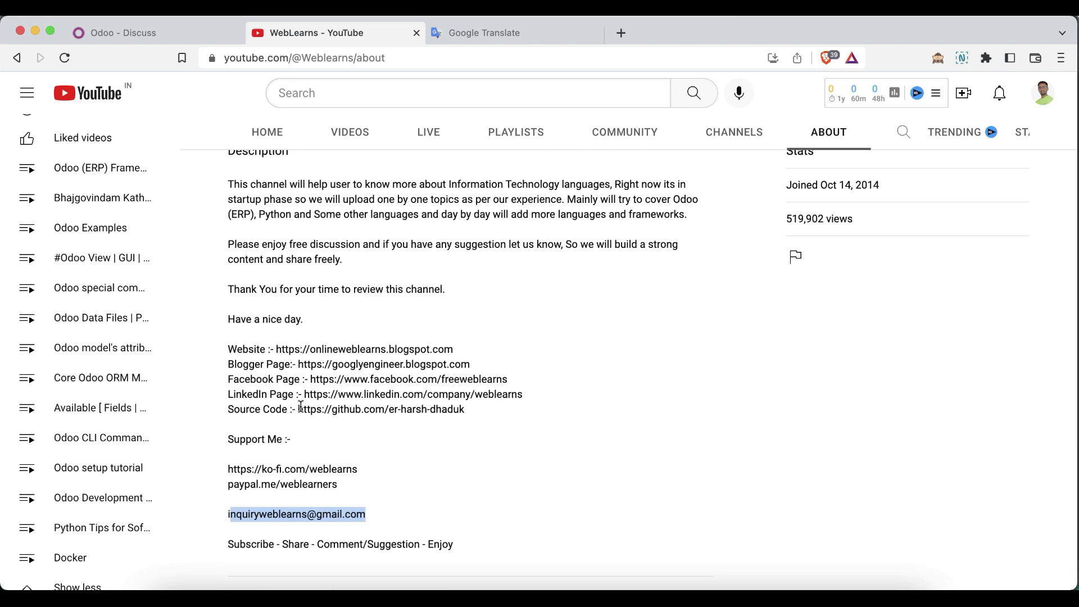
pyautogui.click(303, 408)
pyautogui.moveTo(303, 407); pyautogui.dragTo(465, 420)
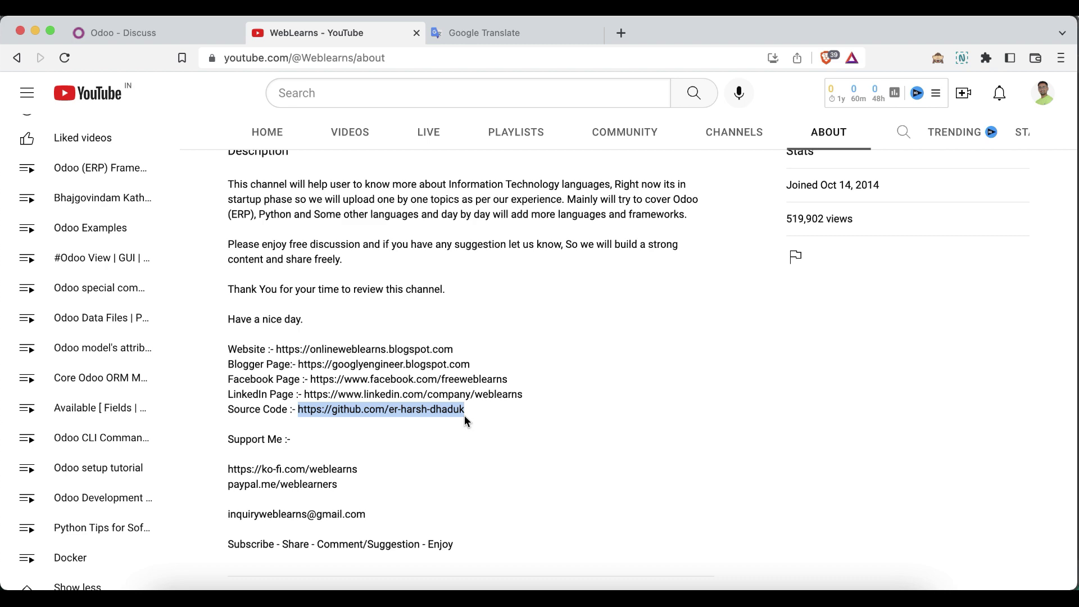
pyautogui.scroll(5, 582, 383)
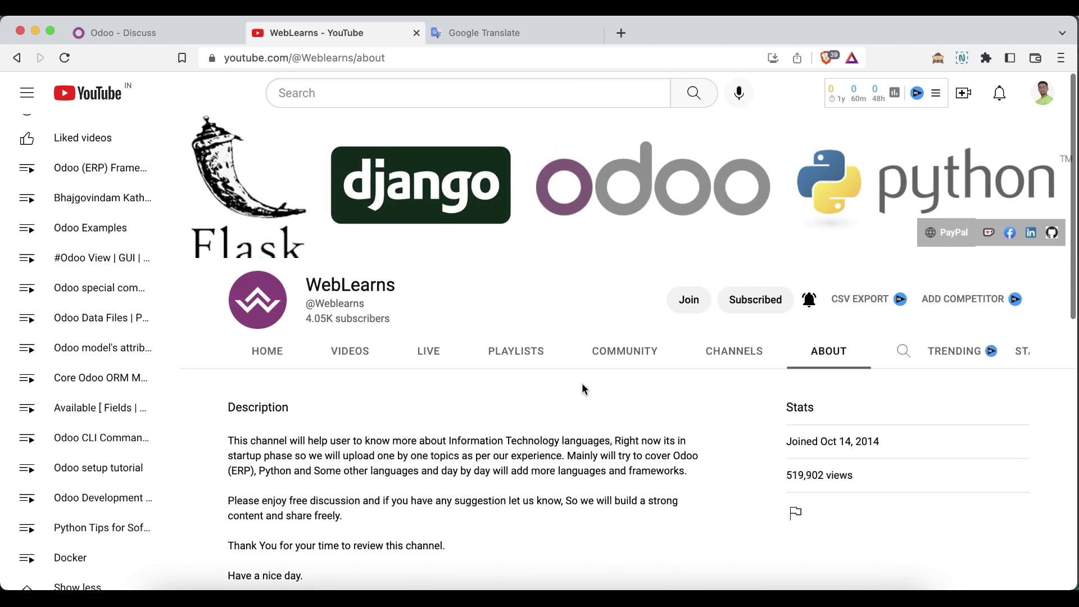
pyautogui.scroll(-2, 579, 466)
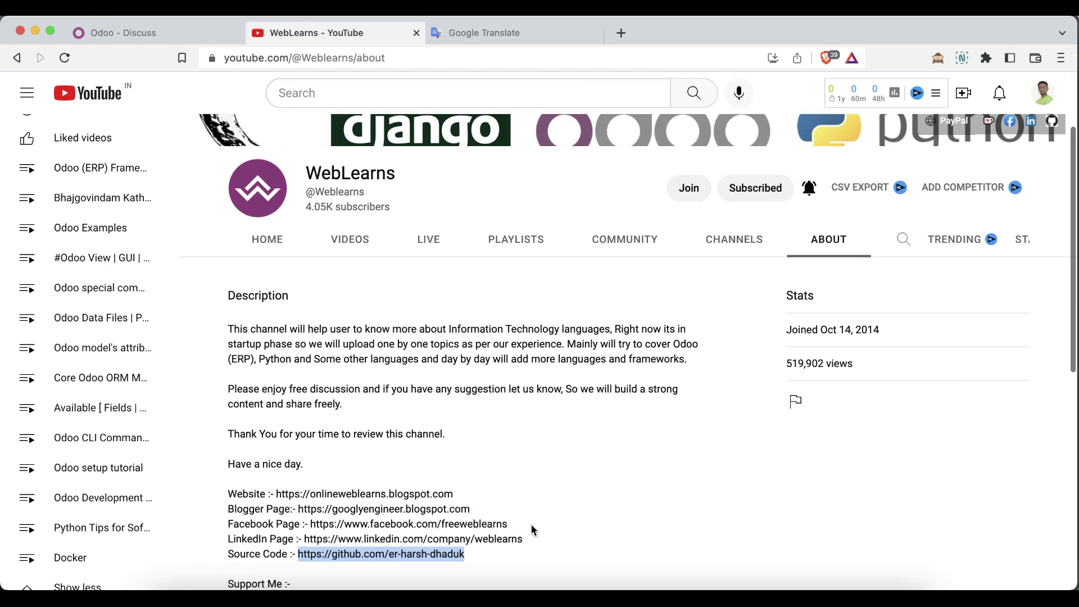
pyautogui.moveTo(529, 544); pyautogui.dragTo(341, 493)
pyautogui.click(516, 393)
pyautogui.scroll(1, 516, 393)
pyautogui.scroll(2, 516, 394)
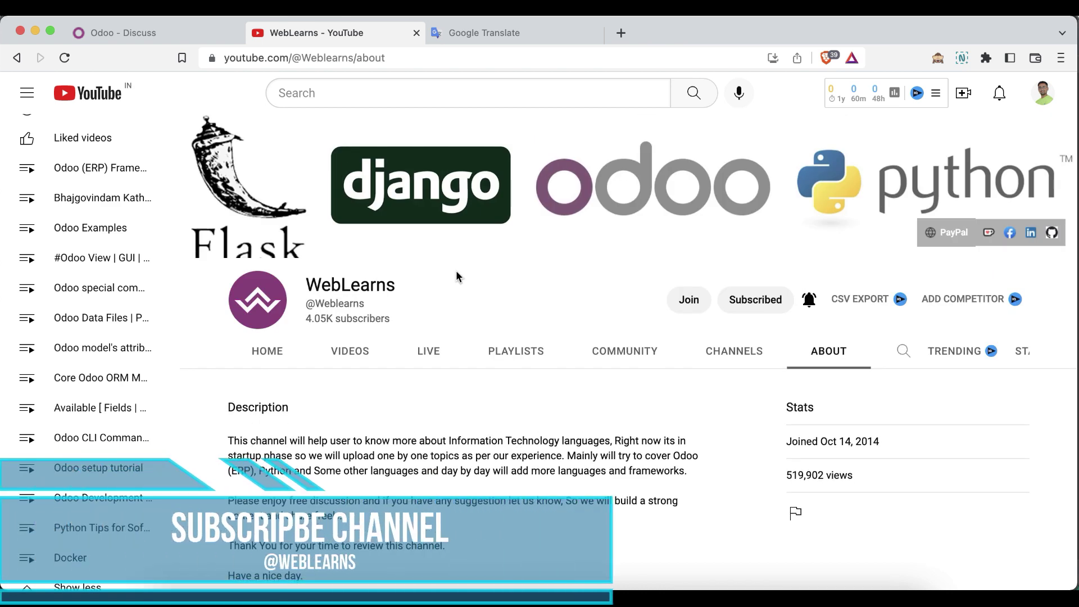
# - Return to Odoo and check the languages available in the user preferences, closing them without changes
pyautogui.click(202, 38)
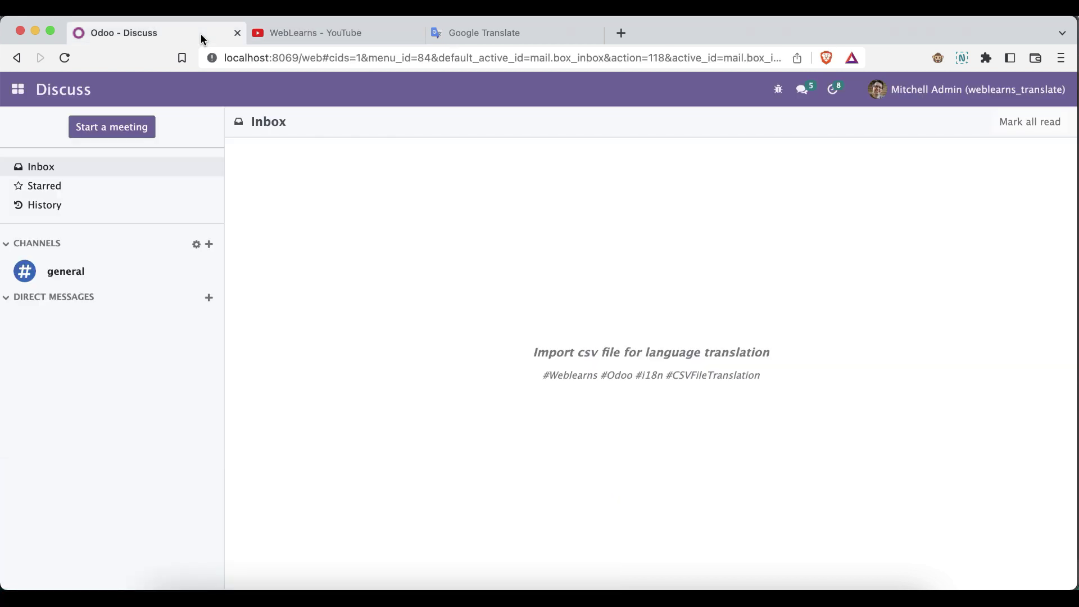
pyautogui.click(17, 89)
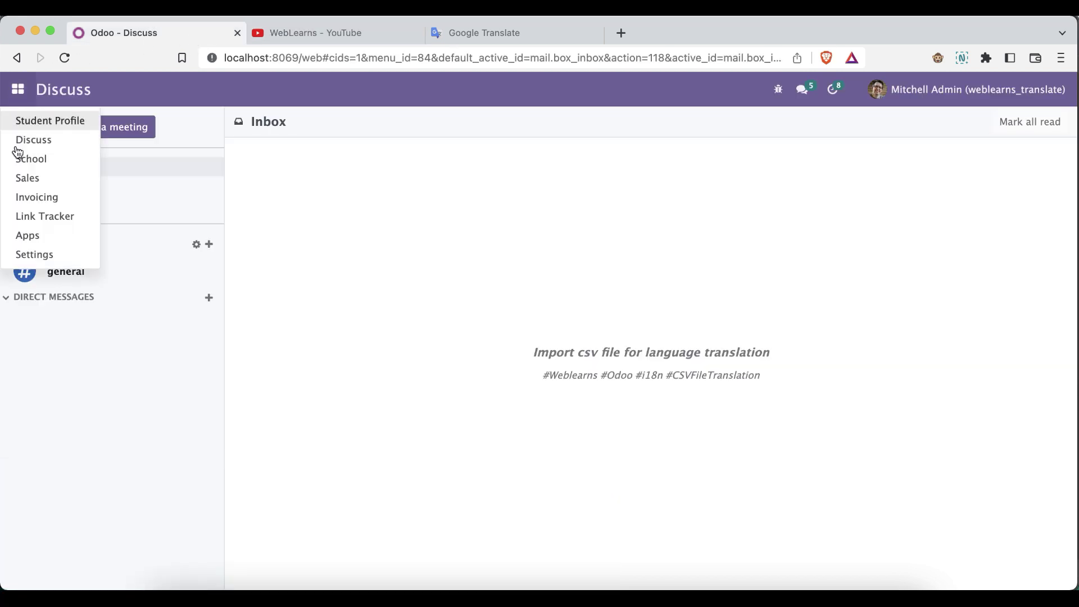
pyautogui.click(382, 232)
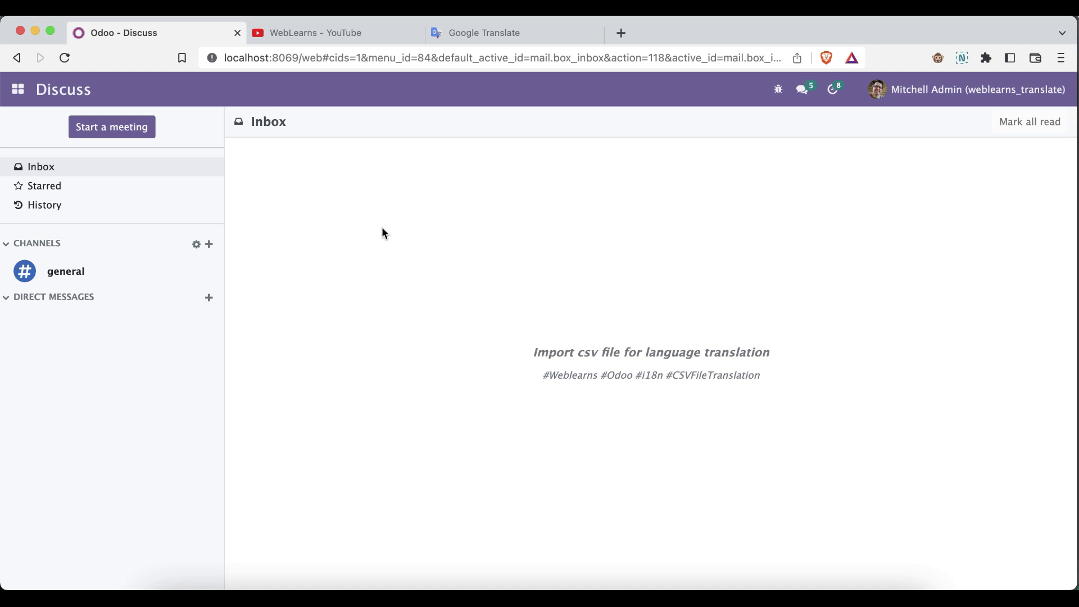
pyautogui.click(911, 95)
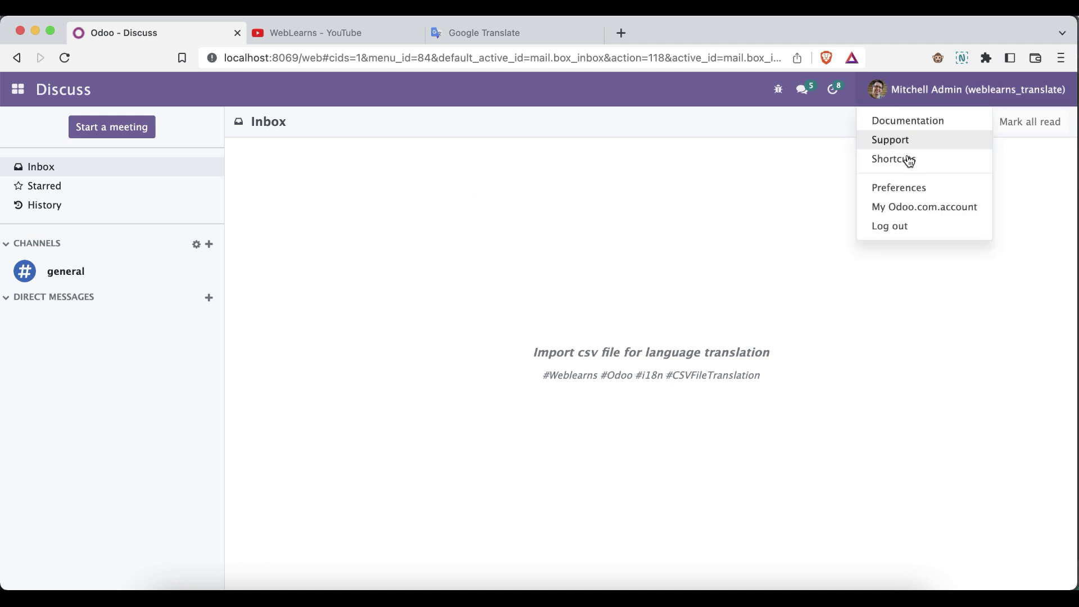
pyautogui.click(904, 188)
pyautogui.click(681, 269)
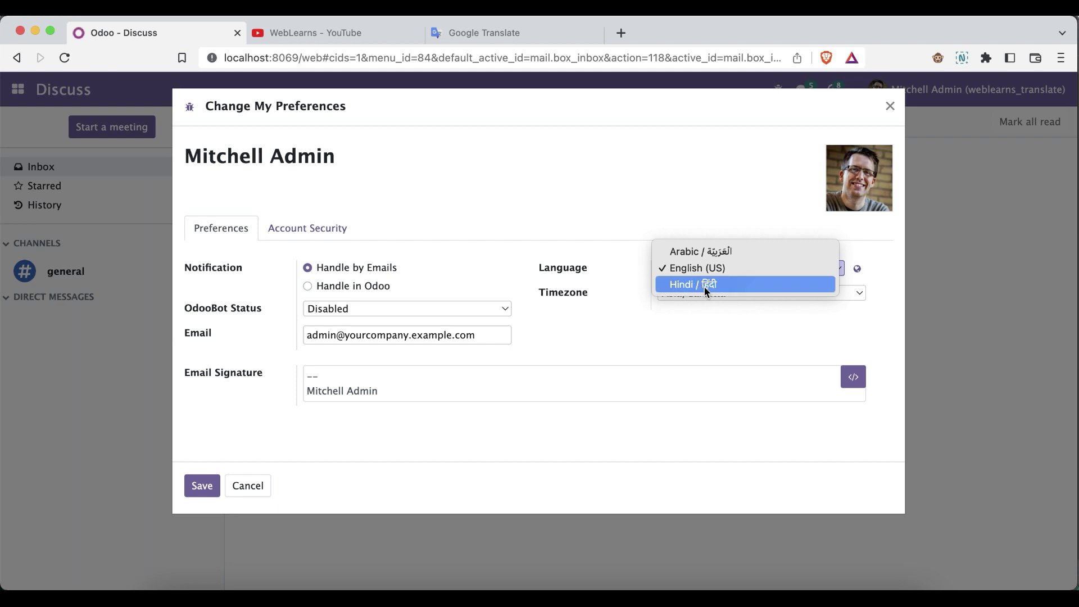
pyautogui.click(686, 347)
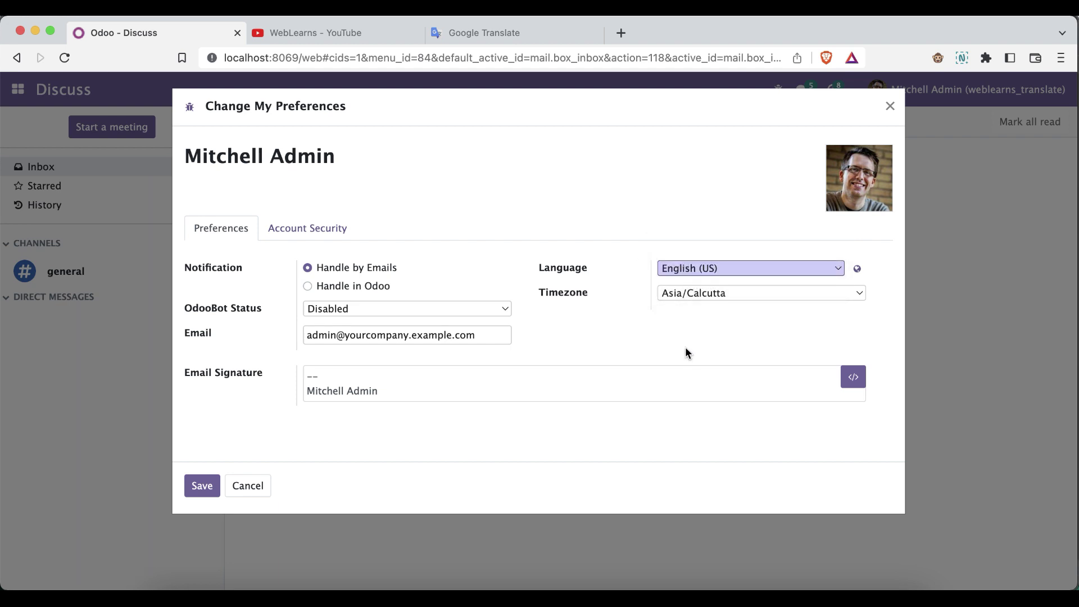
pyautogui.click(889, 106)
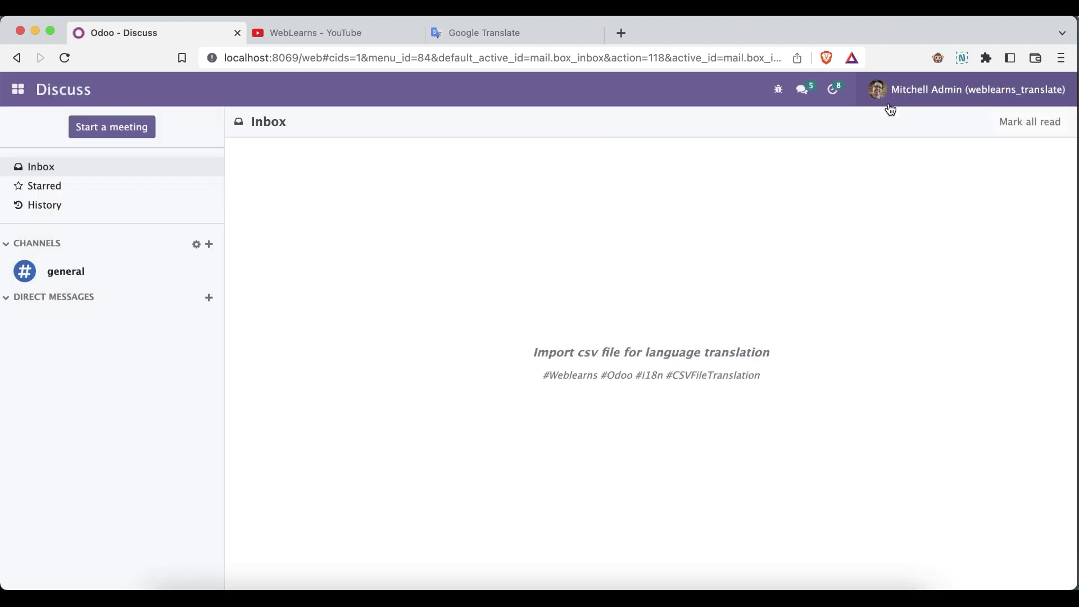
# - Open the Translated Terms list in the Odoo settings
pyautogui.click(17, 89)
pyautogui.click(36, 254)
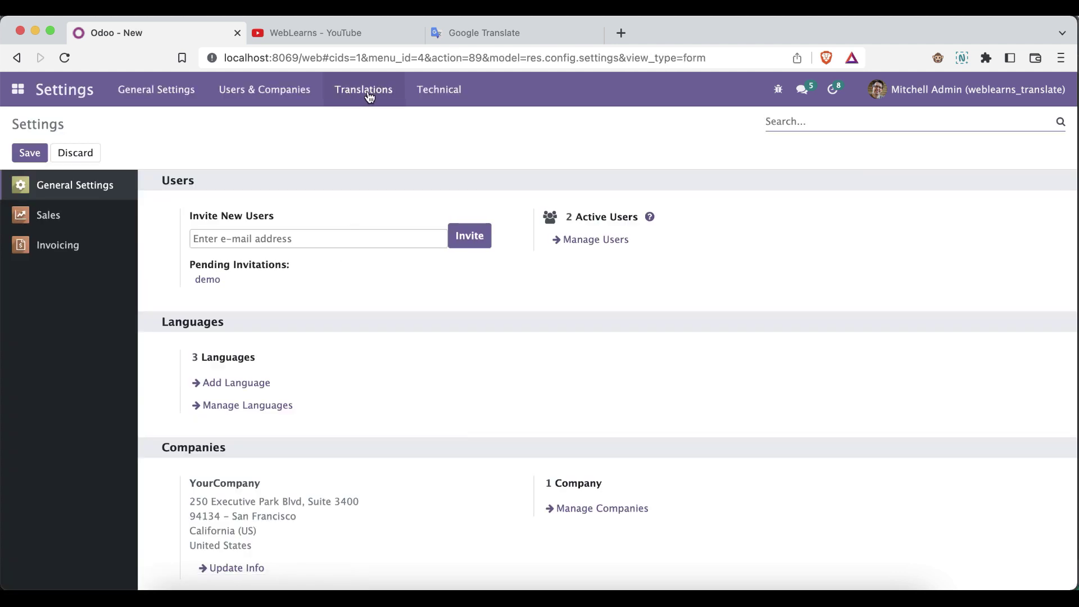
pyautogui.click(370, 96)
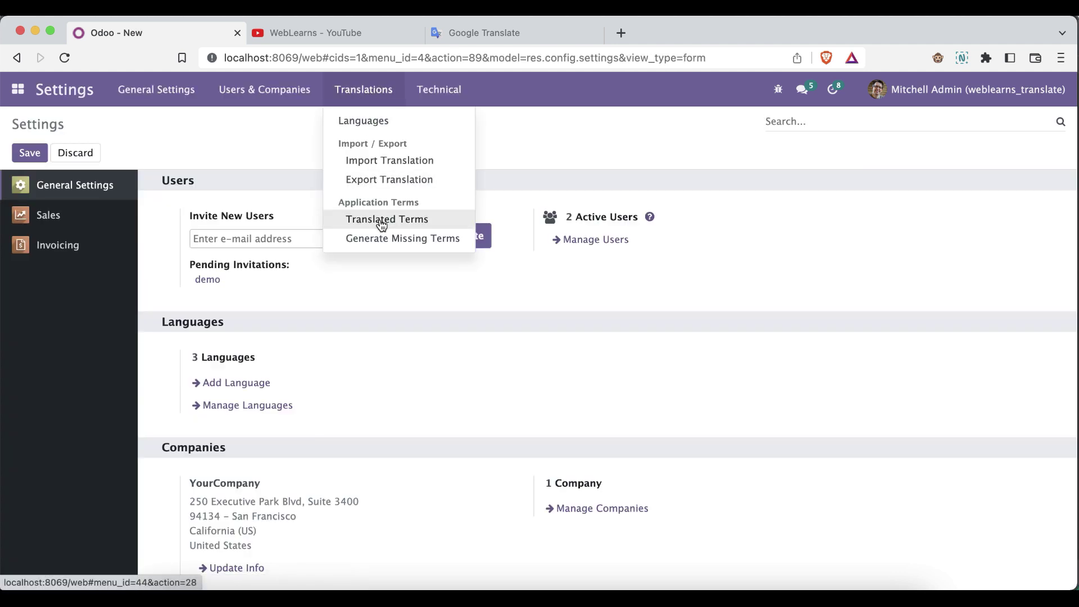
pyautogui.click(410, 220)
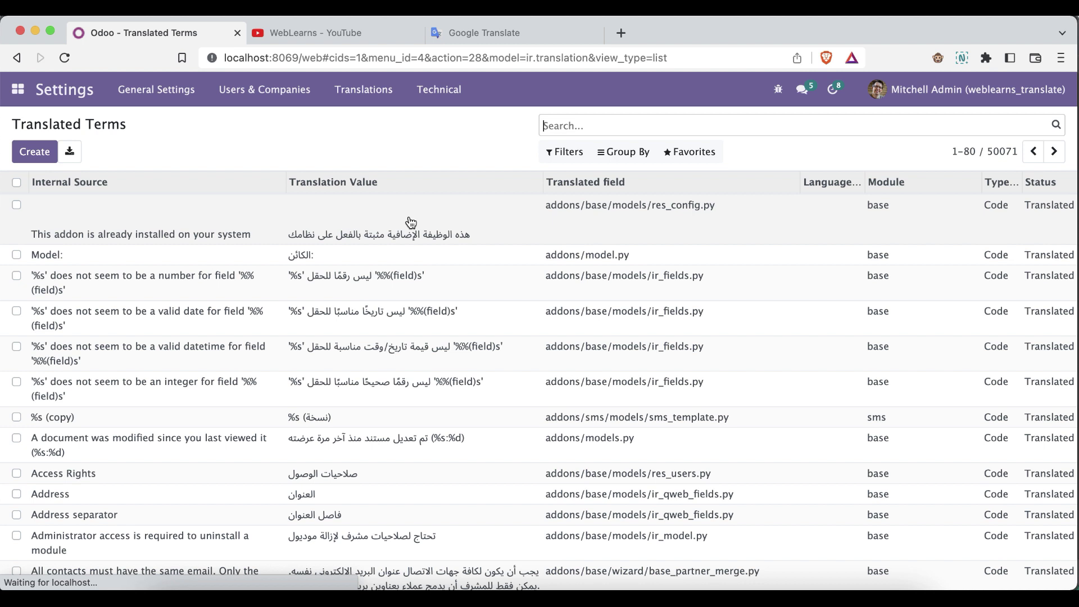
# - Filter the translated terms with a custom condition: Module contains "school_student"
pyautogui.click(564, 152)
pyautogui.click(612, 227)
pyautogui.click(719, 229)
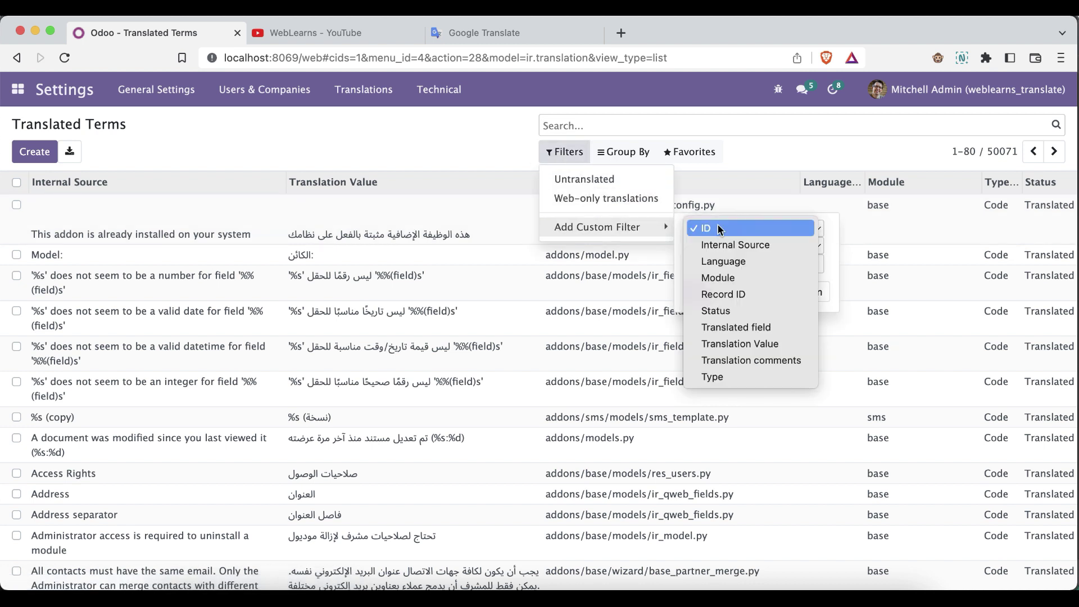
pyautogui.click(730, 279)
pyautogui.click(723, 265)
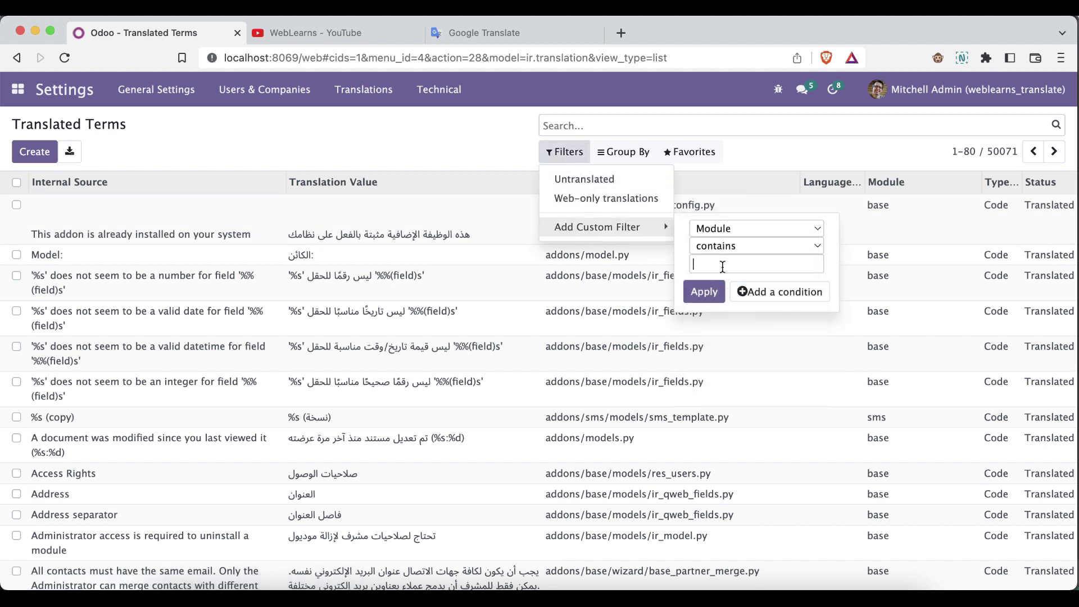
pyautogui.write('school_student')
pyautogui.click(699, 292)
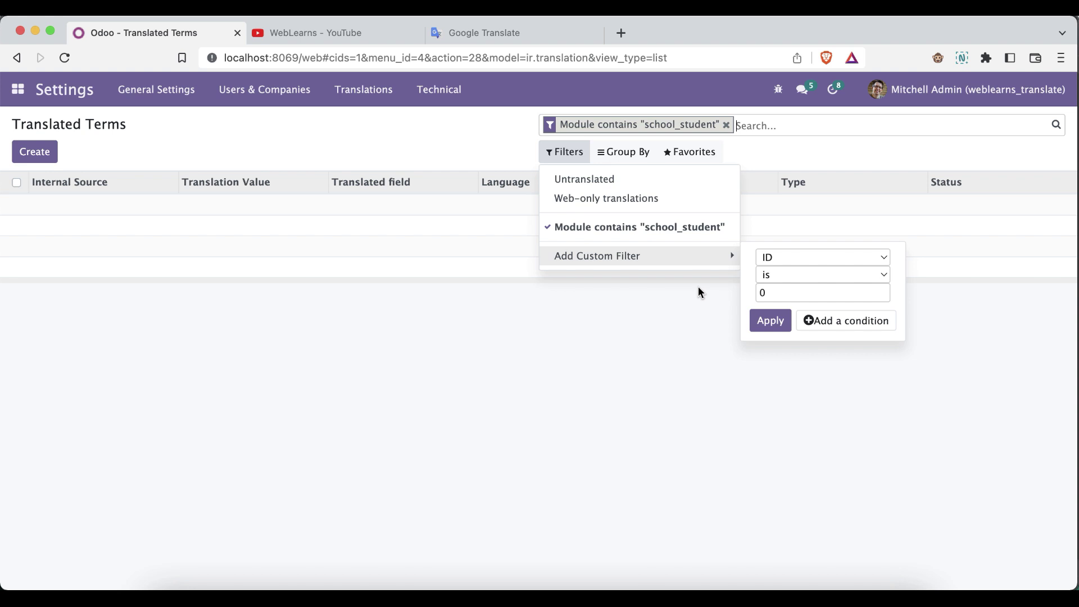
pyautogui.click(581, 352)
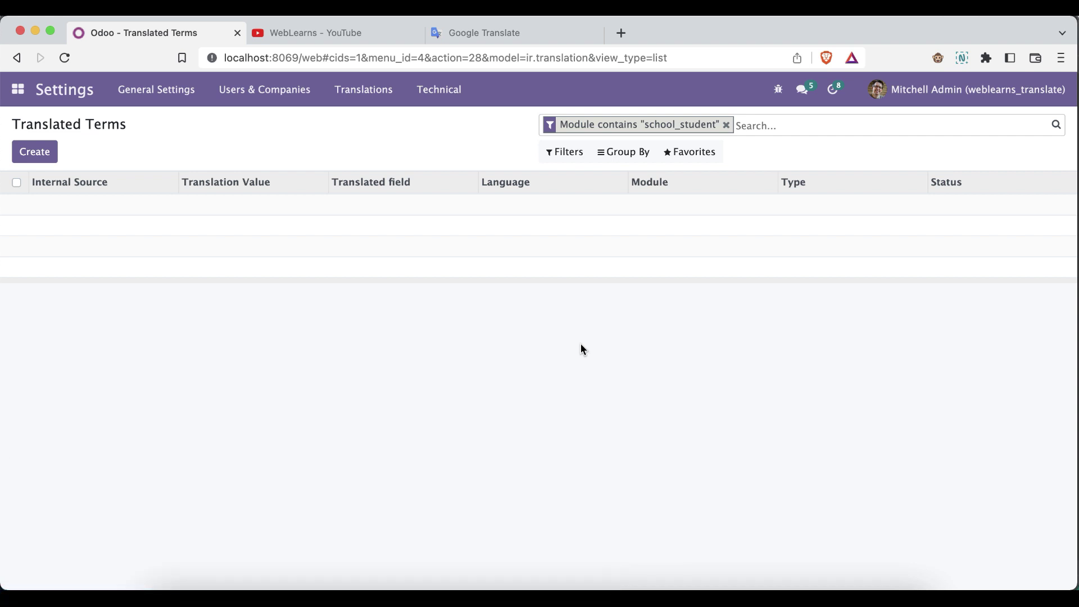
# - Export the school_student app's translations in Hindi / हिंदी as a CSV File
pyautogui.click(375, 99)
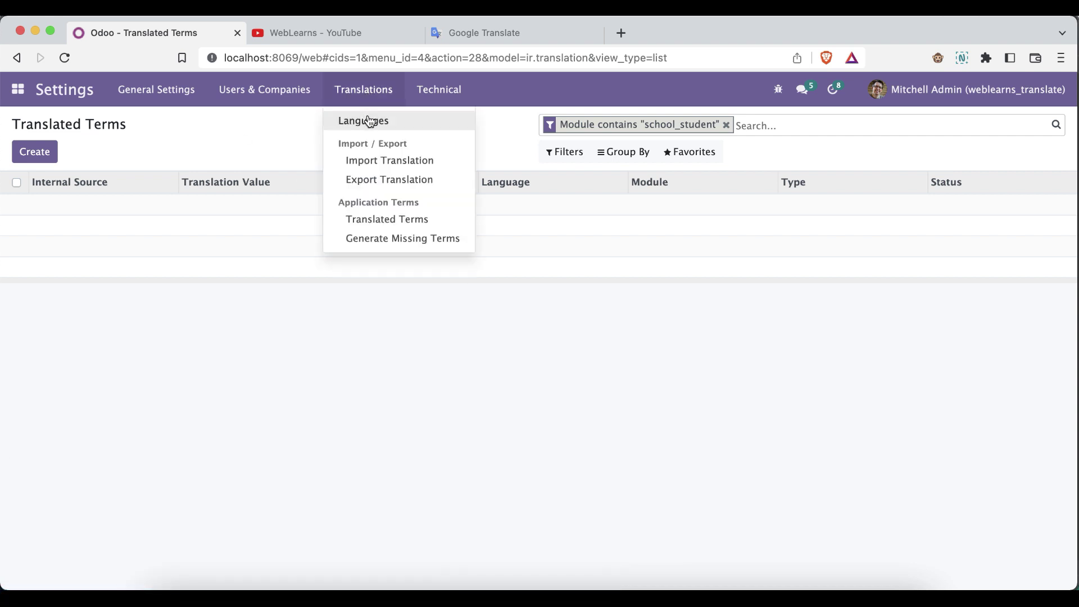
pyautogui.click(387, 181)
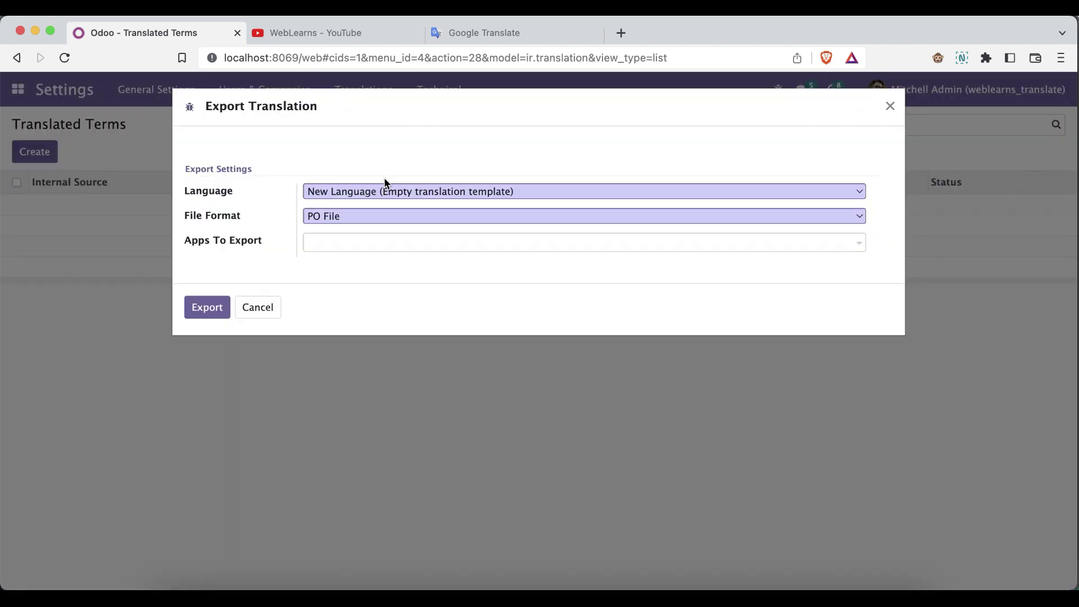
pyautogui.click(413, 191)
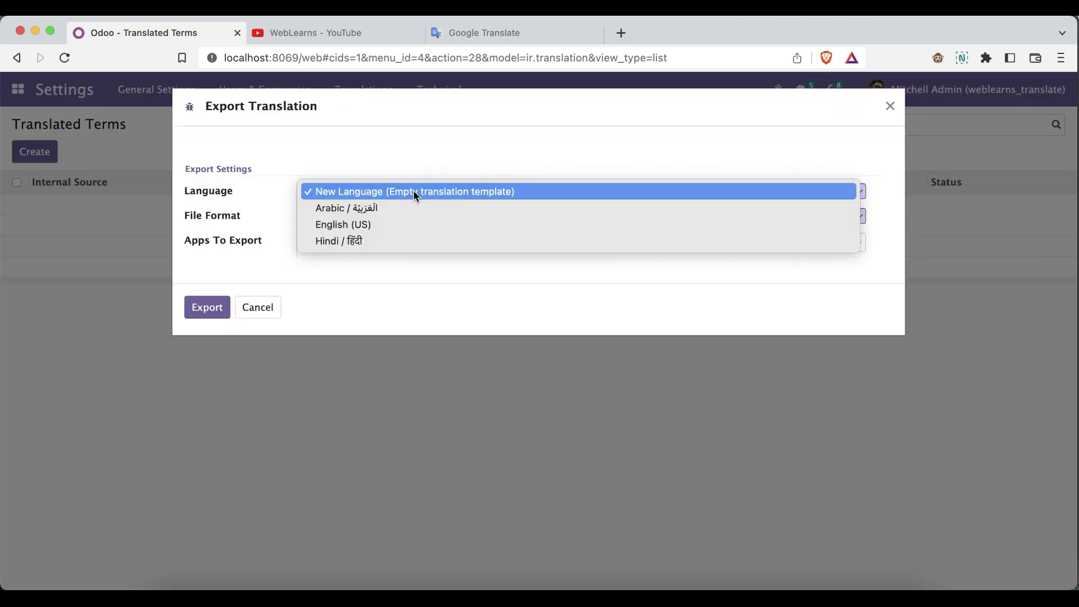
pyautogui.click(414, 242)
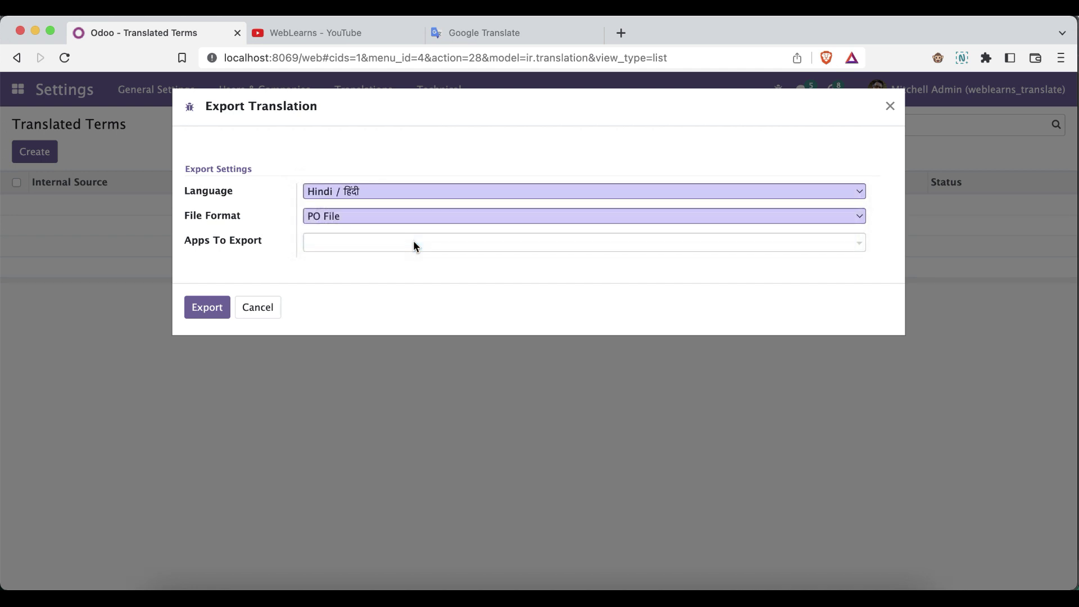
pyautogui.click(380, 219)
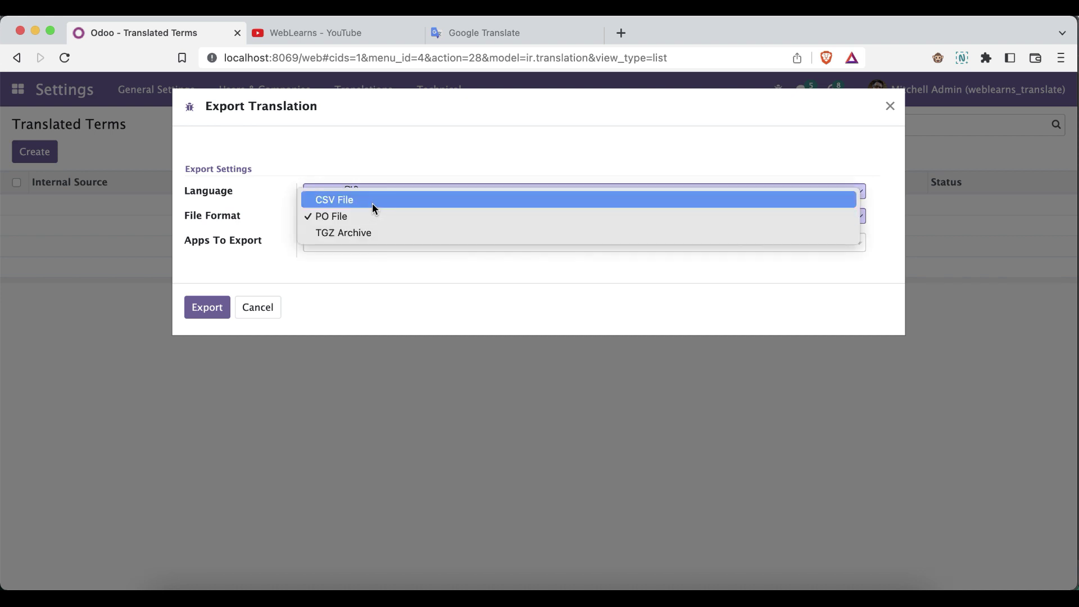
pyautogui.click(372, 204)
pyautogui.click(369, 249)
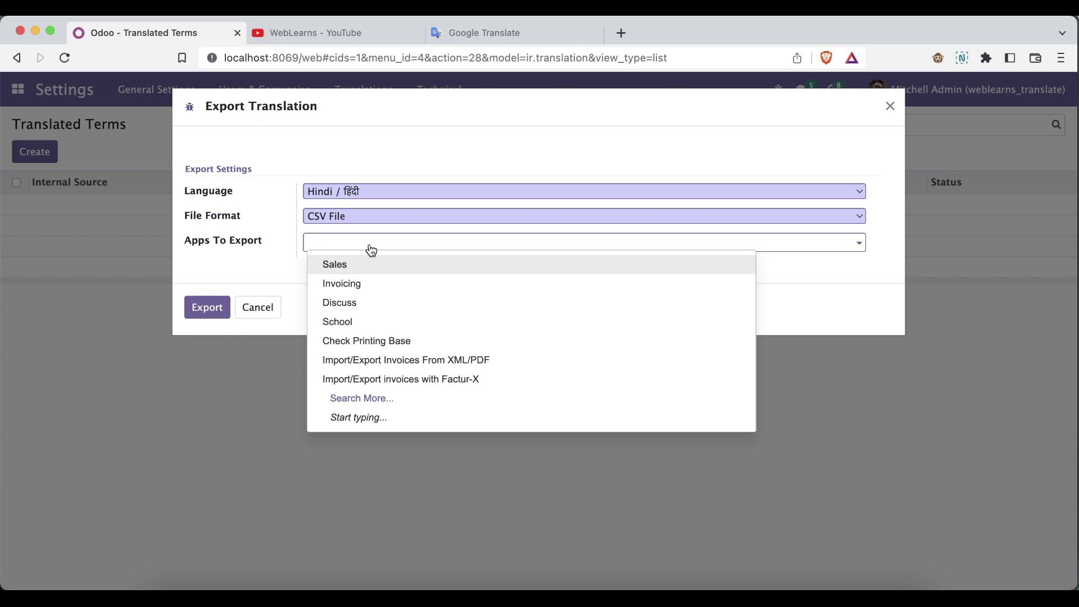
pyautogui.write('school_')
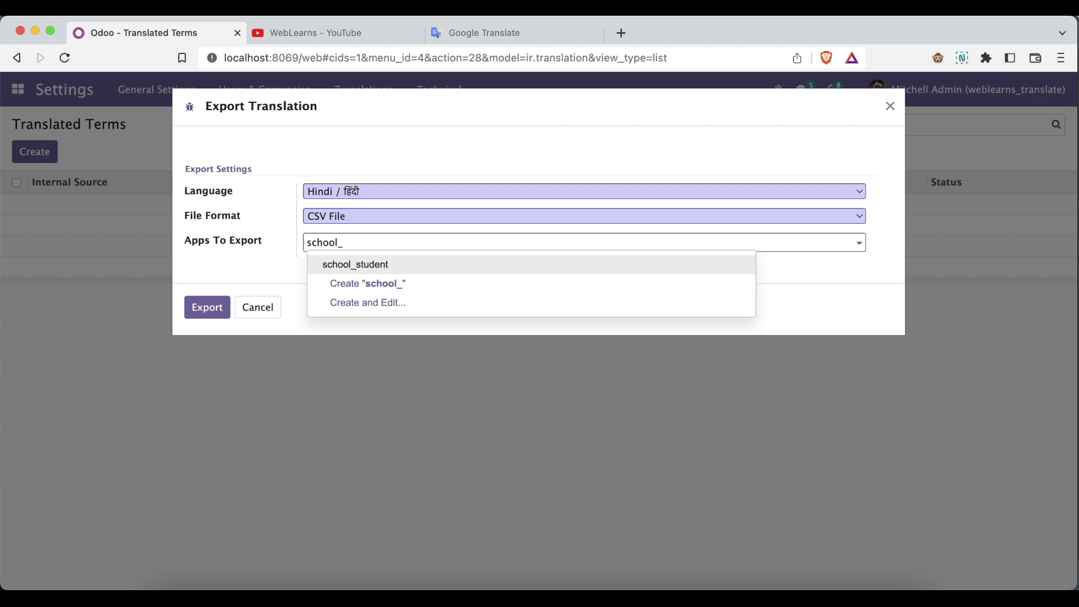
pyautogui.click(380, 264)
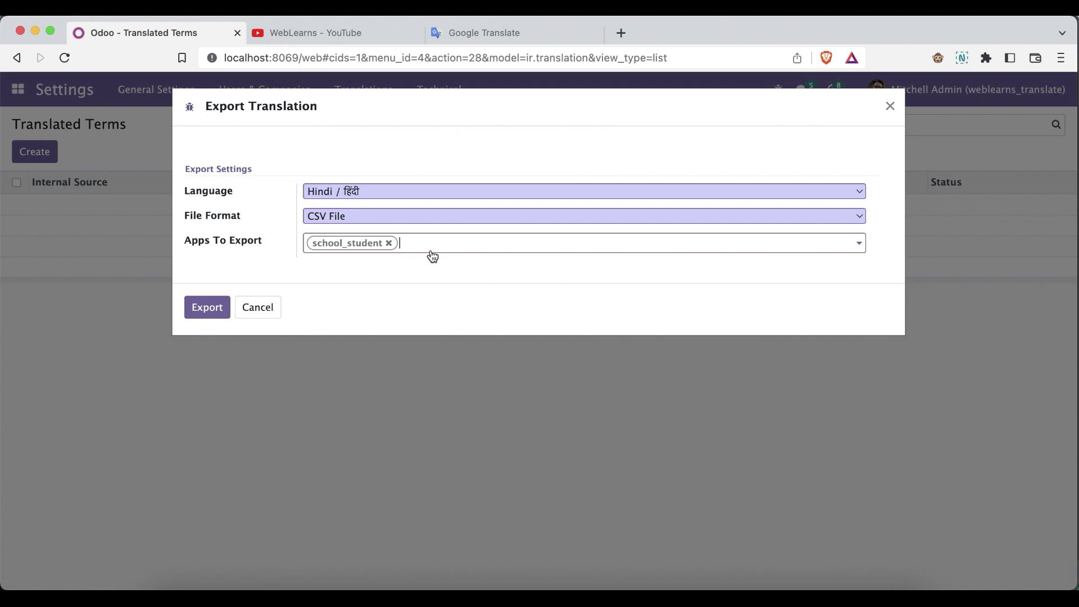
pyautogui.click(207, 310)
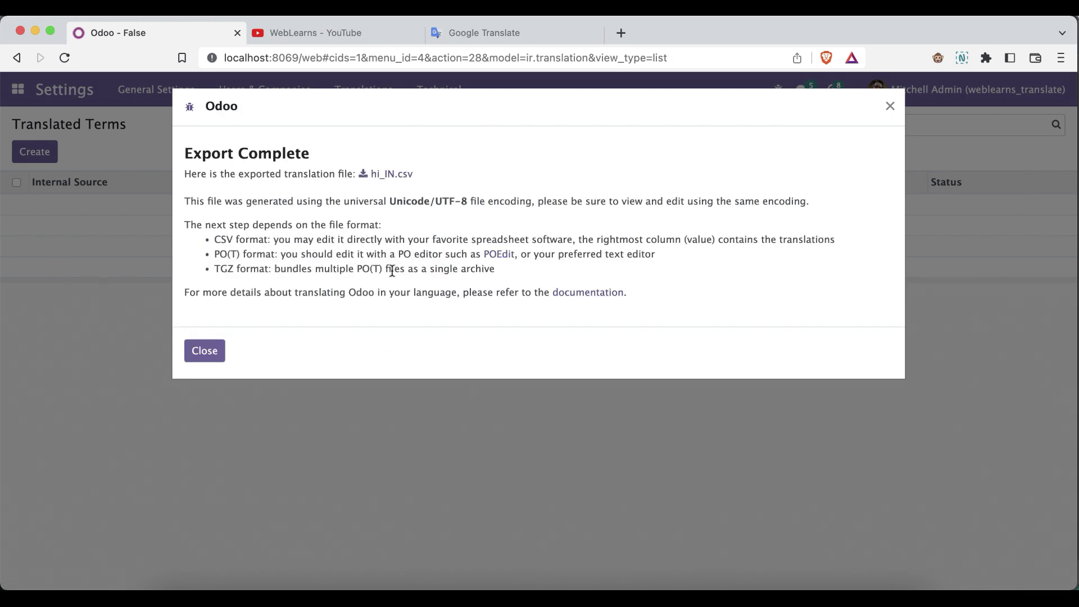
# - Download the exported hi_IN.csv translation file and save it in the odoo-training folder
pyautogui.moveTo(430, 177); pyautogui.dragTo(369, 172)
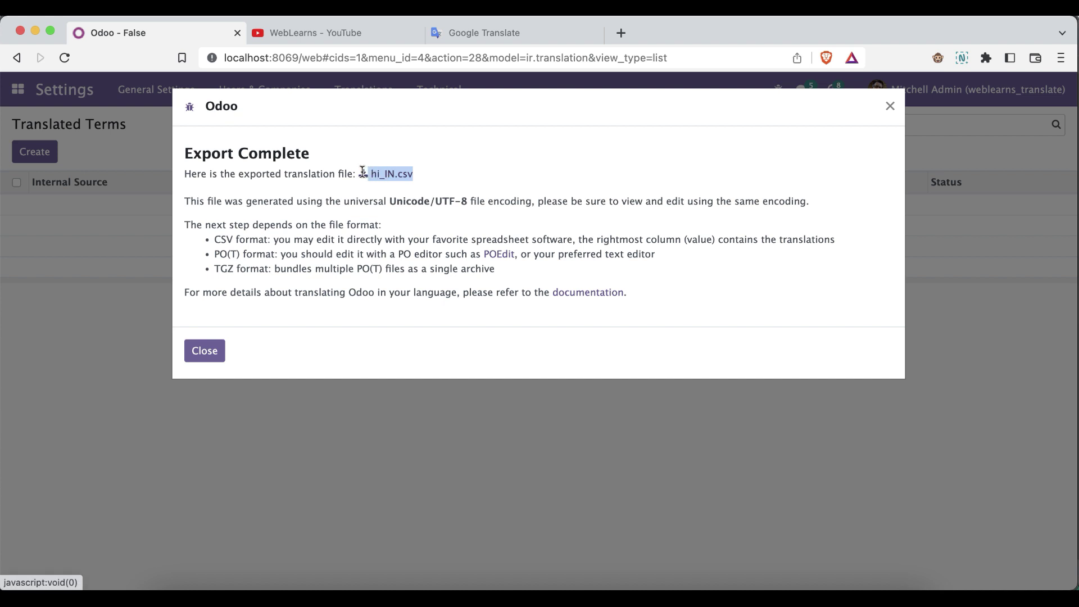
pyautogui.click(438, 180)
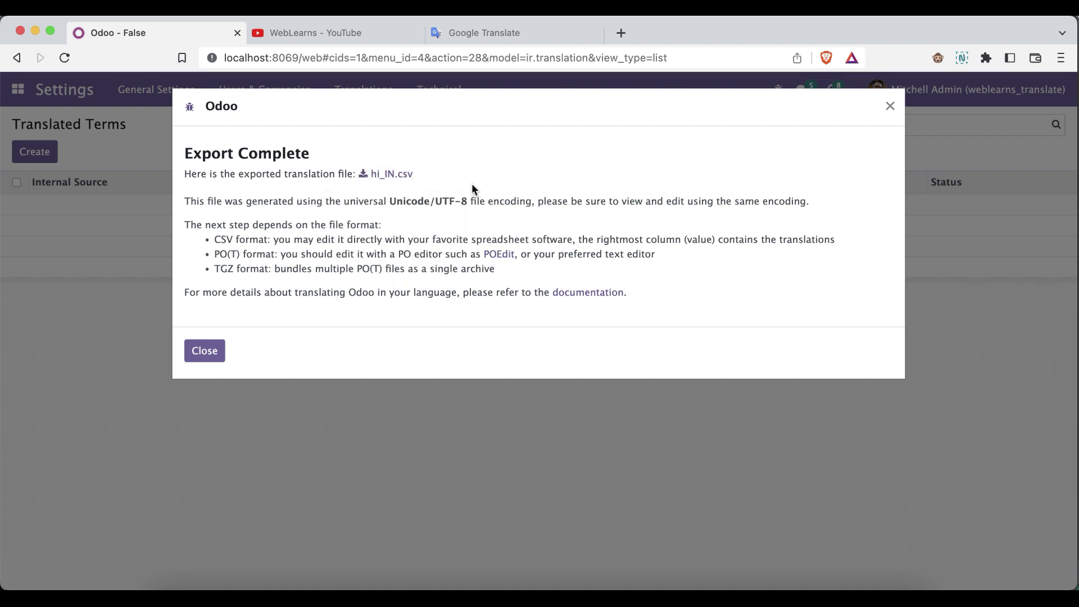
pyautogui.click(388, 175)
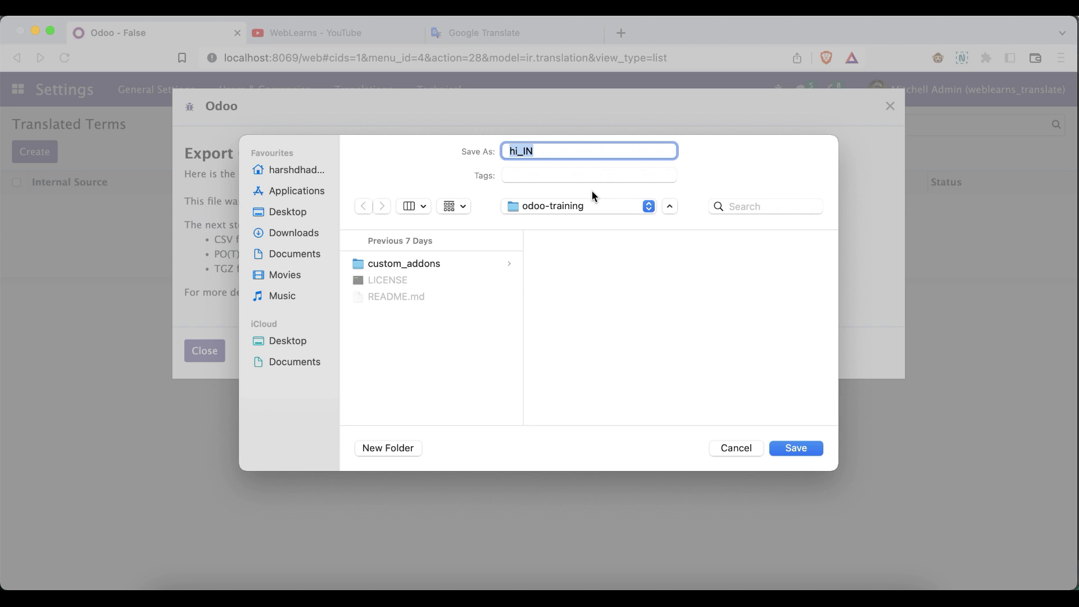
pyautogui.click(793, 452)
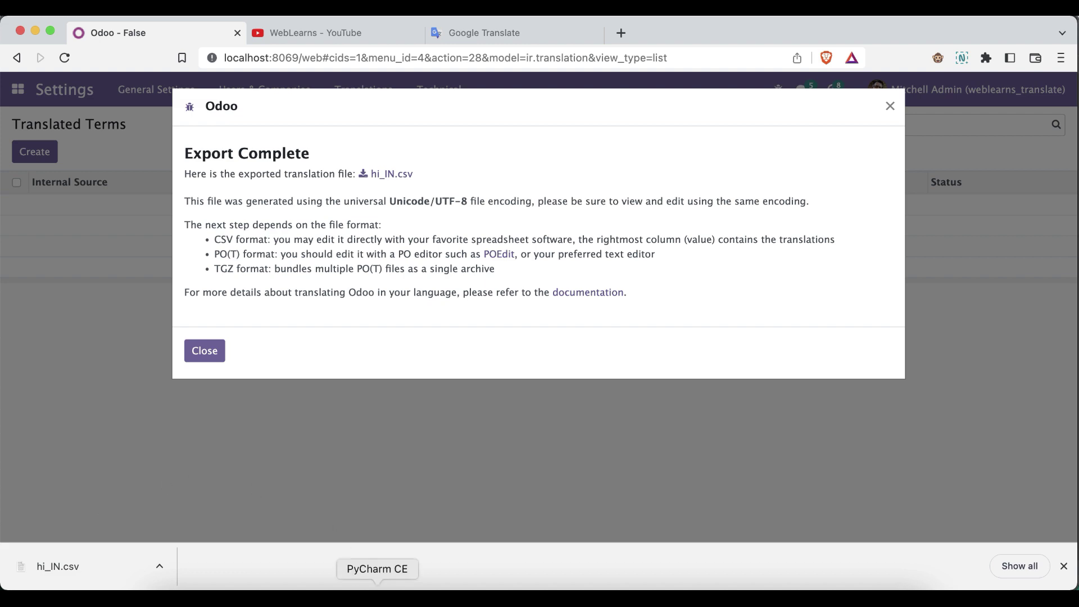
# - Switch to PyCharm, open hi_IN.csv from the odoo-training folder and examine its exported terms from start to end
pyautogui.click(378, 596)
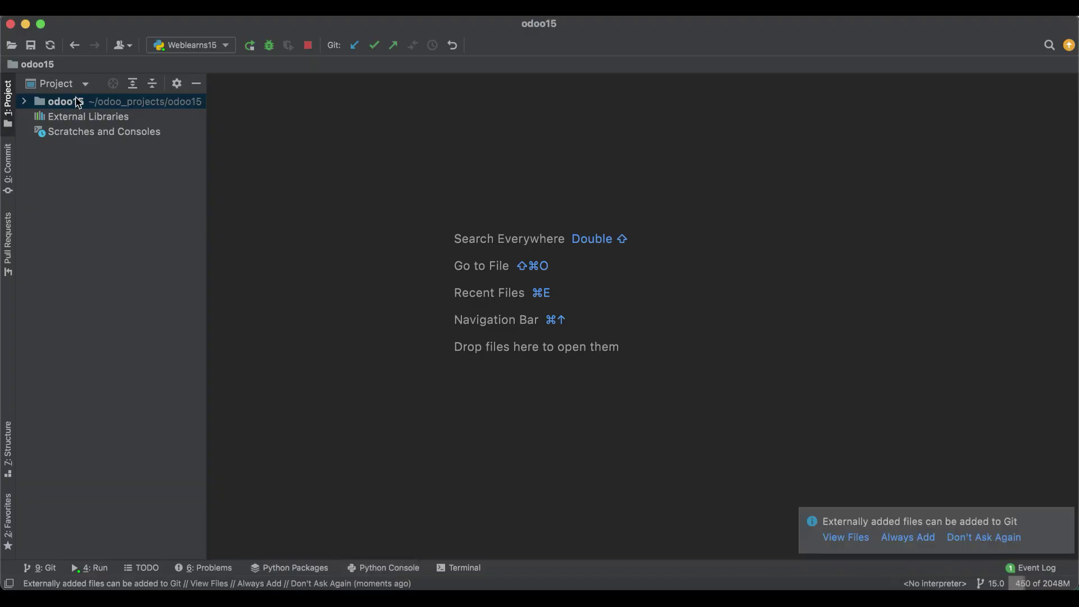
pyautogui.click(77, 104)
pyautogui.doubleClick(77, 103)
pyautogui.doubleClick(99, 207)
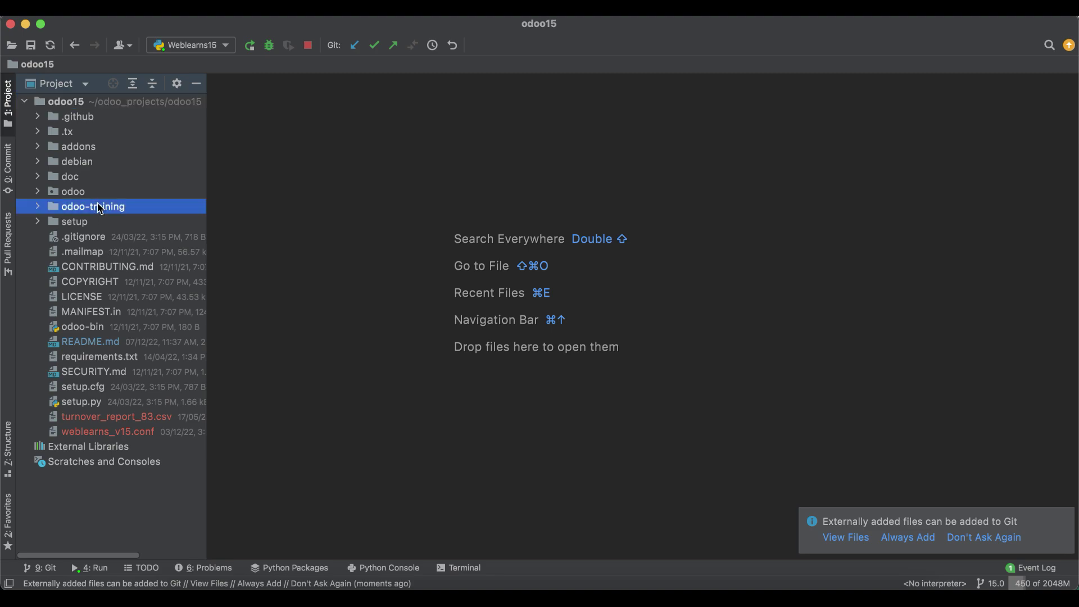
pyautogui.doubleClick(103, 253)
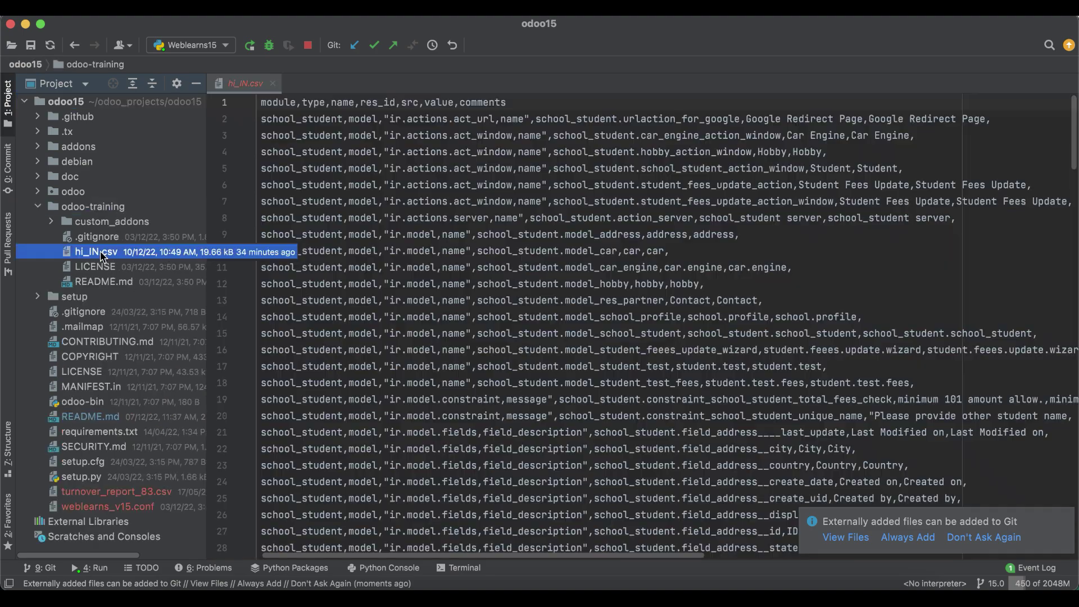
pyautogui.scroll(-20, 409, 290)
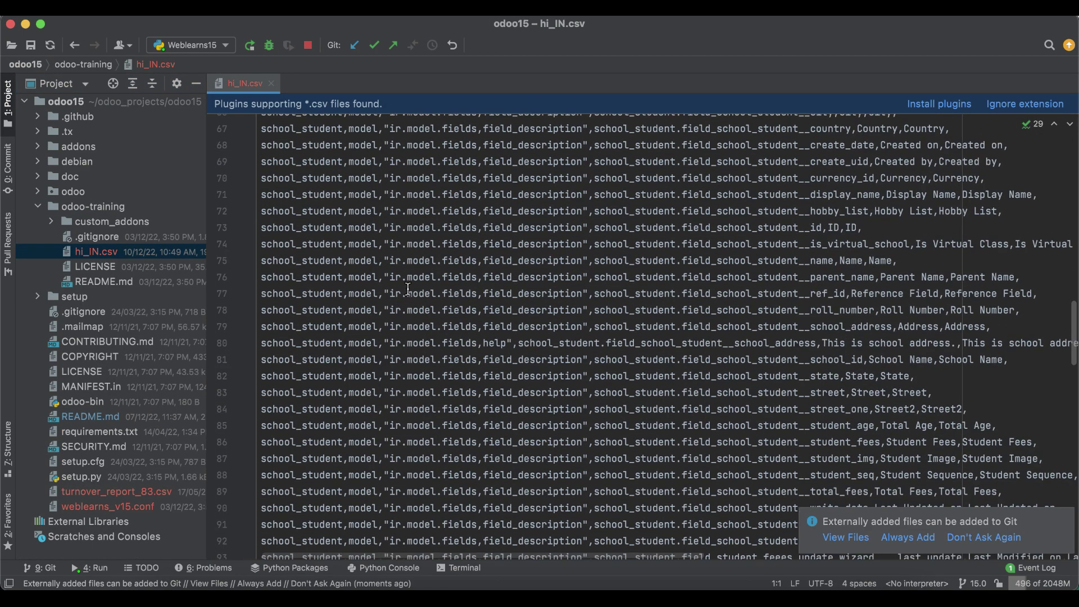
pyautogui.scroll(20, 408, 290)
pyautogui.scroll(-20, 408, 289)
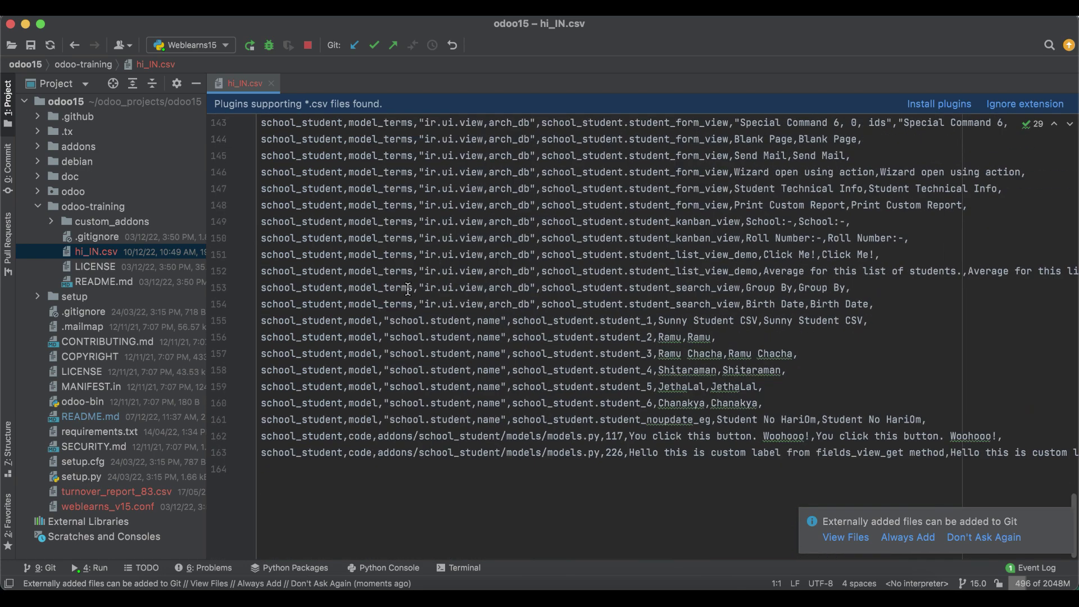
pyautogui.scroll(20, 409, 289)
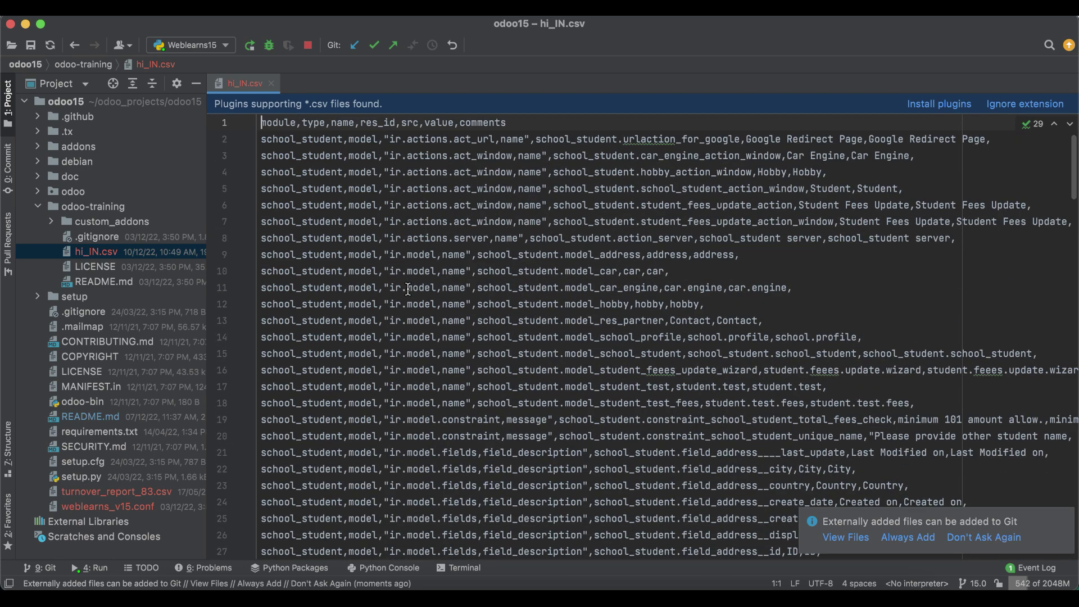
# - Close the export dialog in the browser and switch back to hi_IN.csv in PyCharm
pyautogui.click(310, 587)
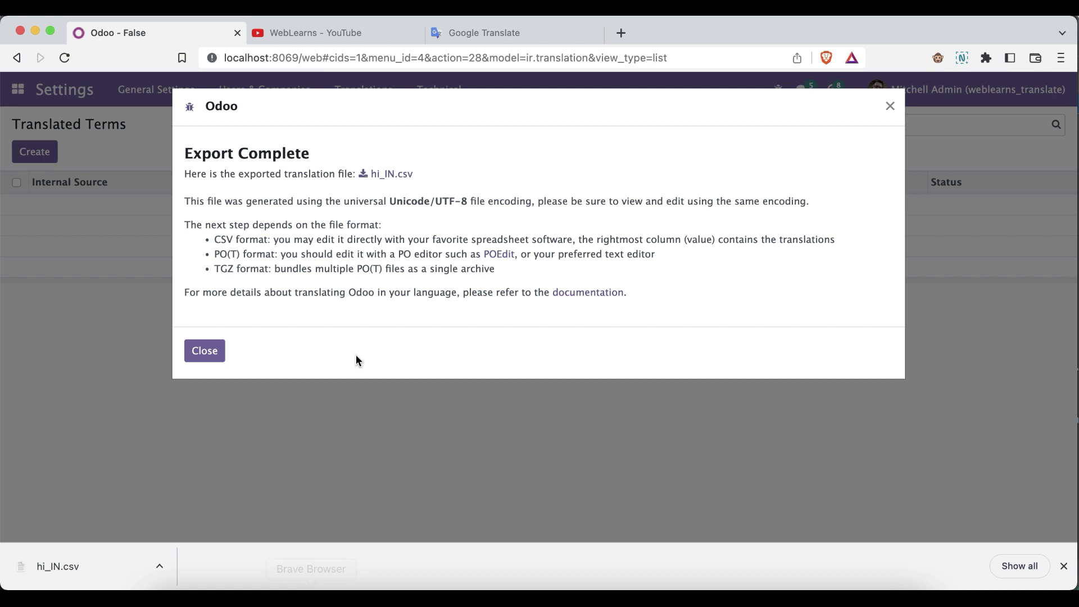
pyautogui.click(219, 359)
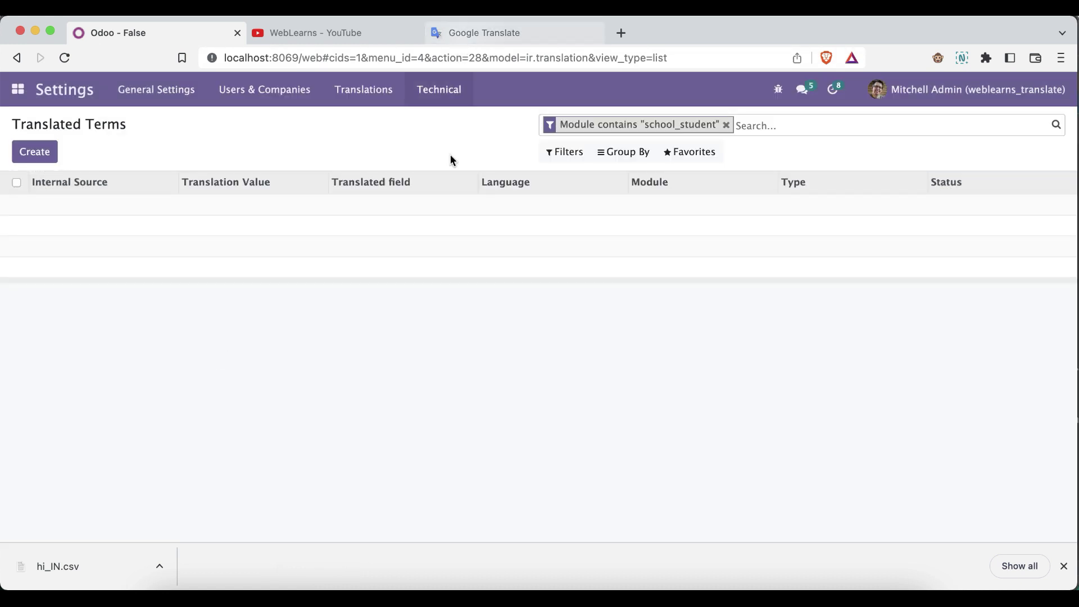
pyautogui.click(376, 588)
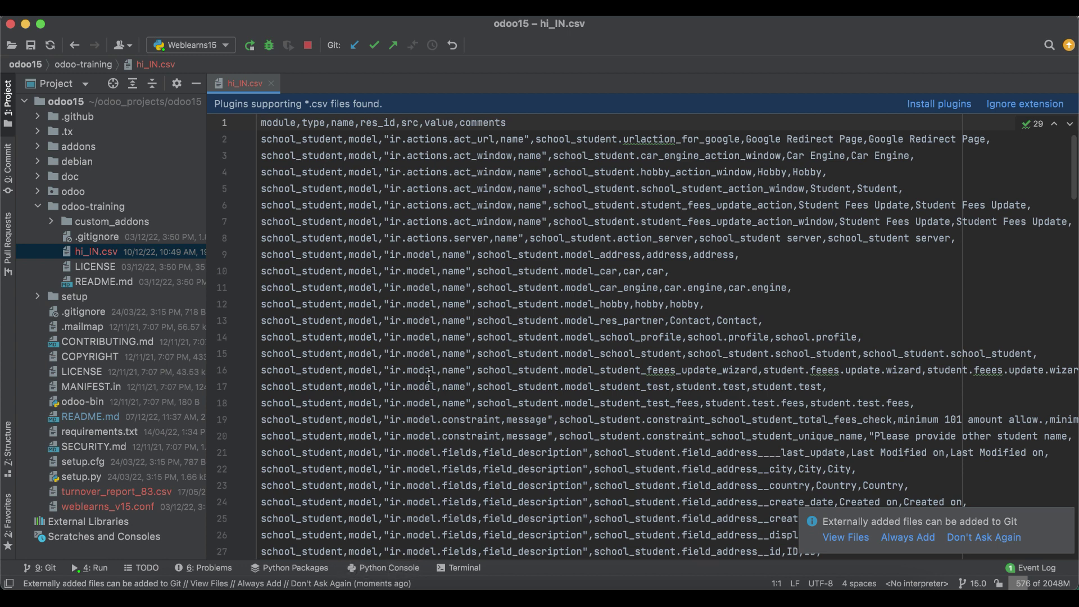
# - Search hi_IN.csv for "school.student" and highlight the student name entries on lines 155 to 161
pyautogui.click(427, 271)
pyautogui.press('super+f')
pyautogui.write('sc')
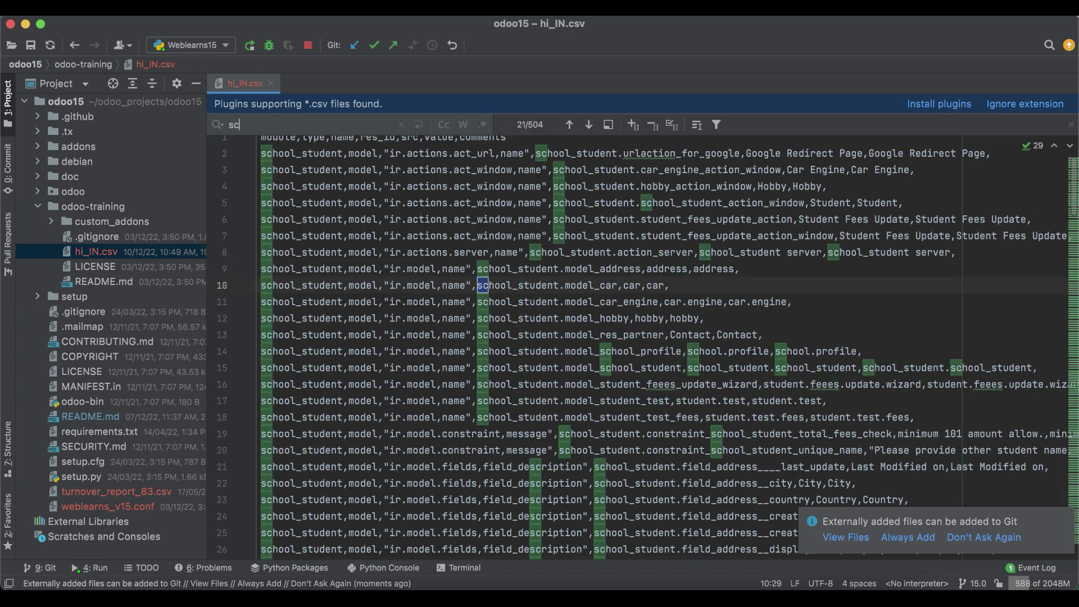
pyautogui.write('hool.student')
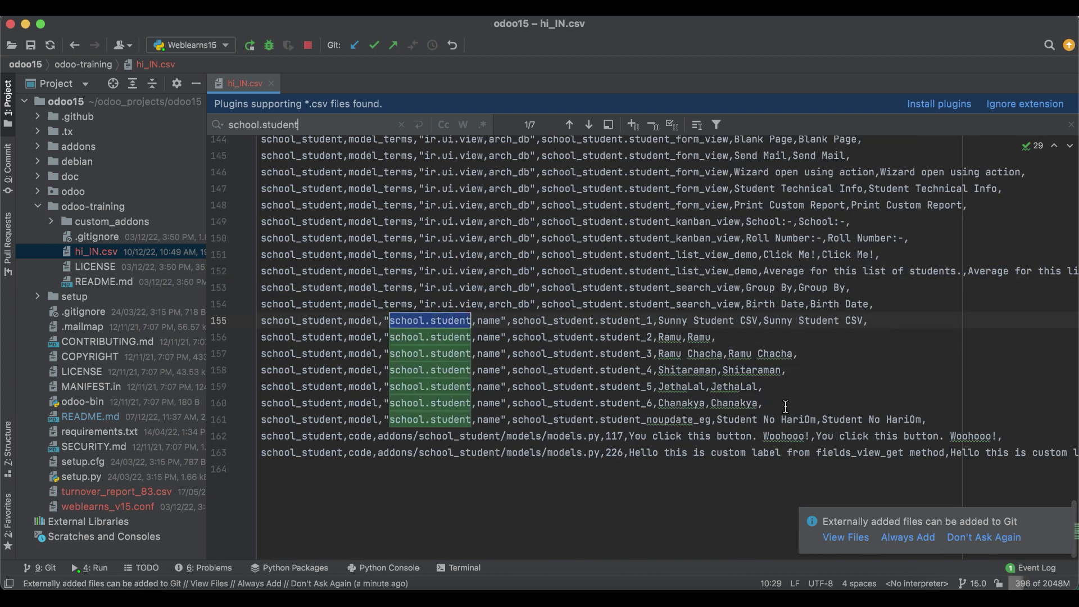
pyautogui.moveTo(943, 416); pyautogui.dragTo(570, 327)
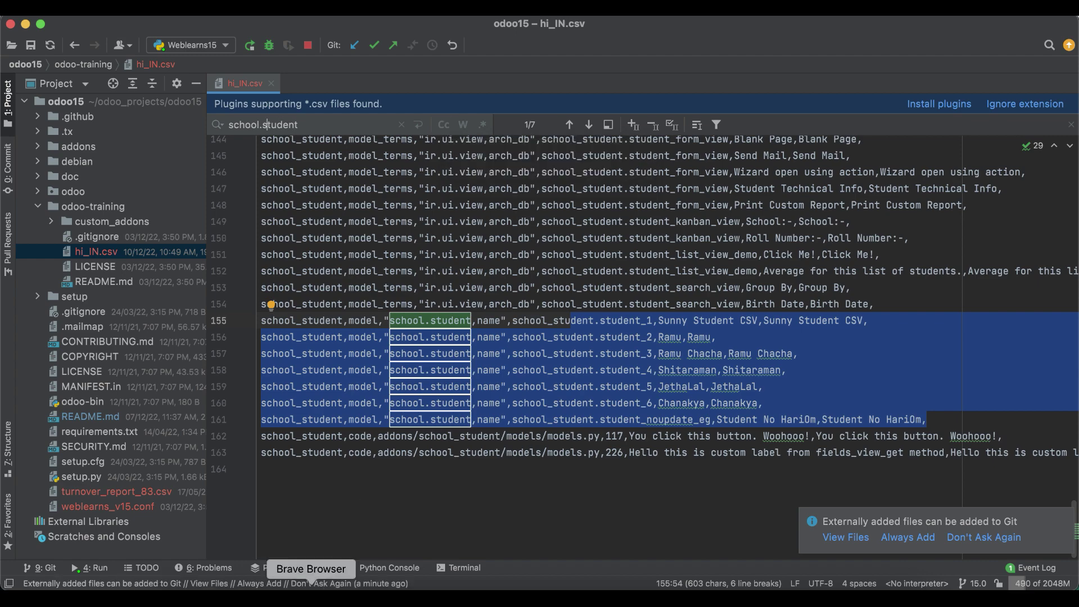
# - Switch to the browser and duplicate the Odoo tab showing the Translated Terms
pyautogui.click(312, 585)
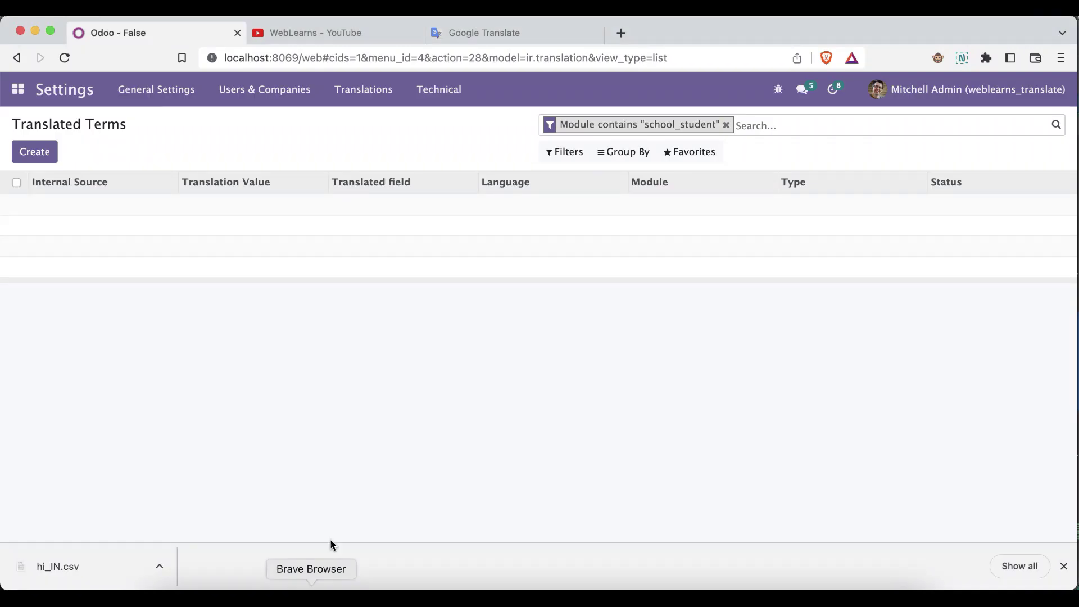
pyautogui.click(20, 91)
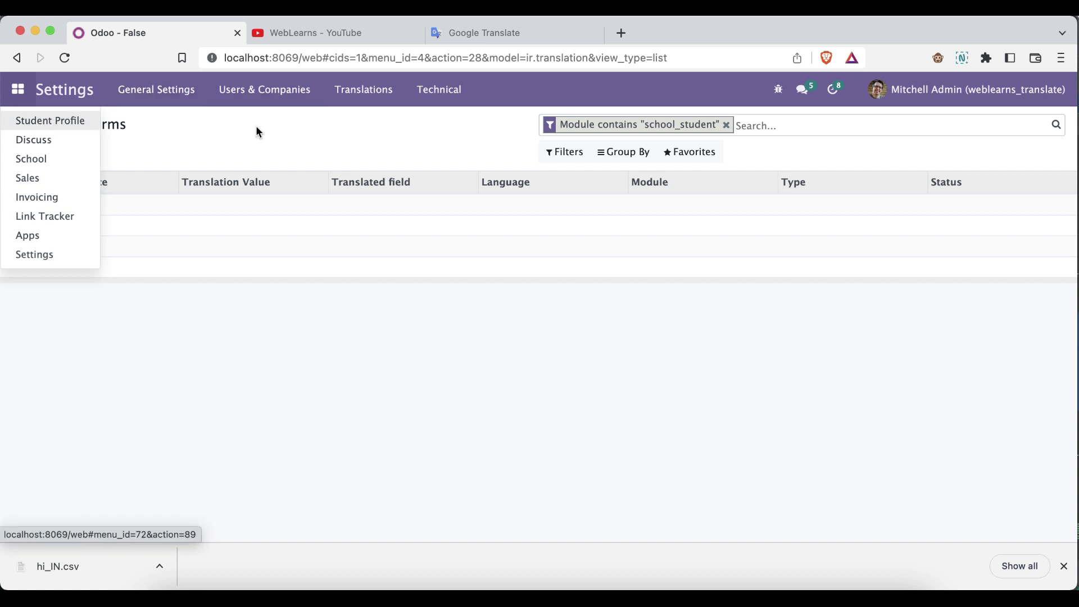
pyautogui.click(257, 130)
pyautogui.rightClick(184, 42)
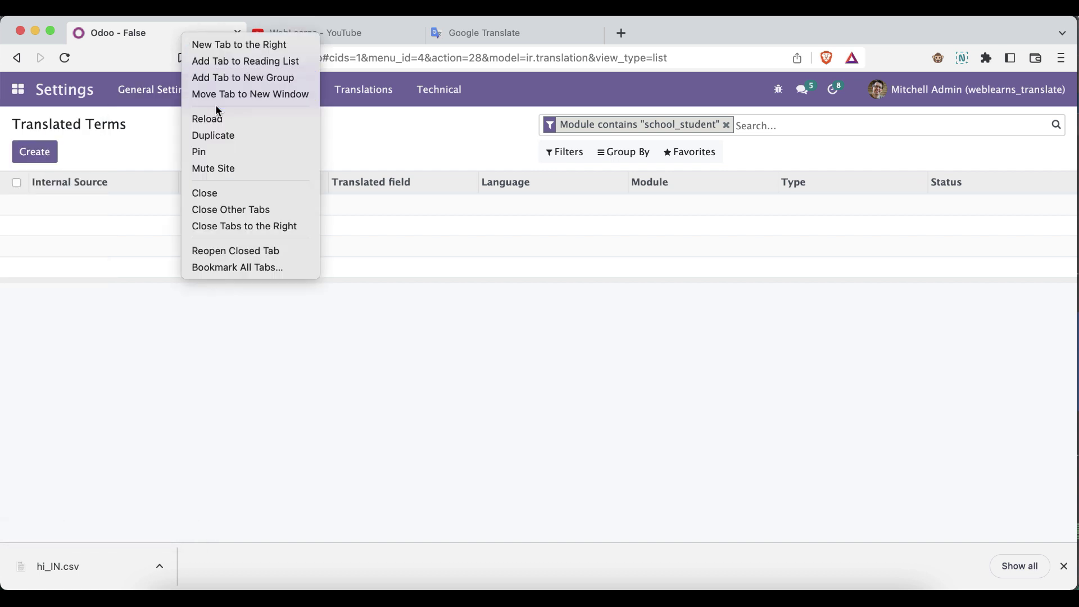
pyautogui.click(217, 137)
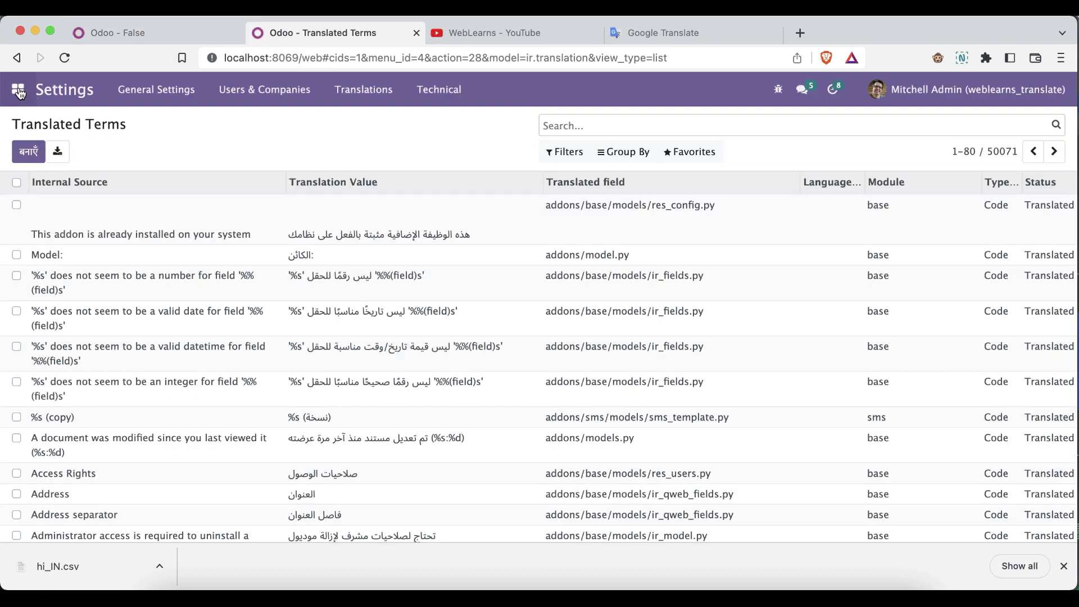
# - Open the Student Profile app in the duplicated tab and show the students in list view
pyautogui.click(18, 91)
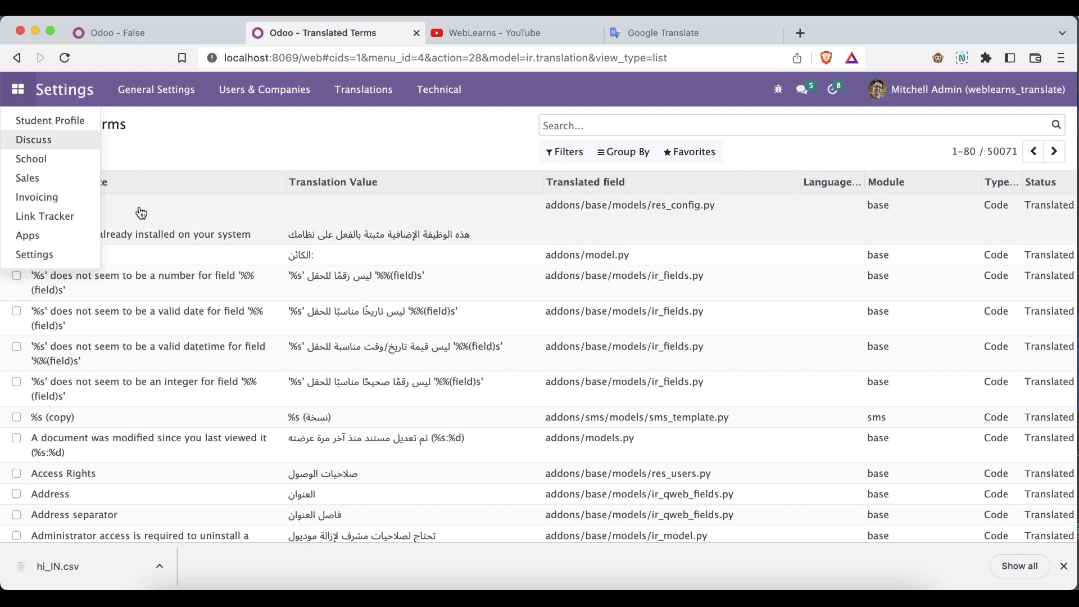
pyautogui.click(70, 120)
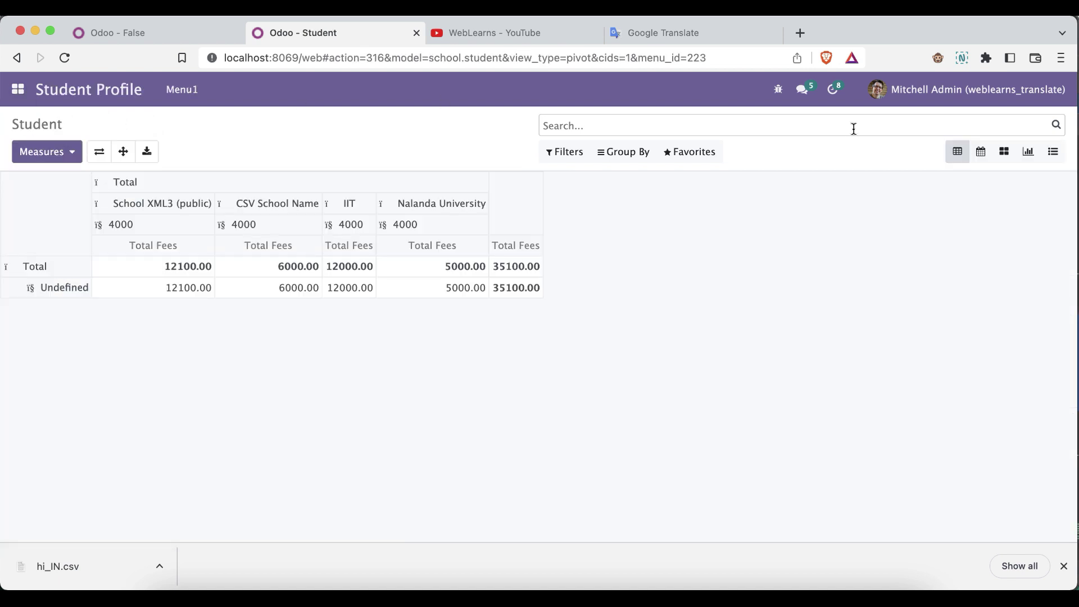
pyautogui.click(1052, 151)
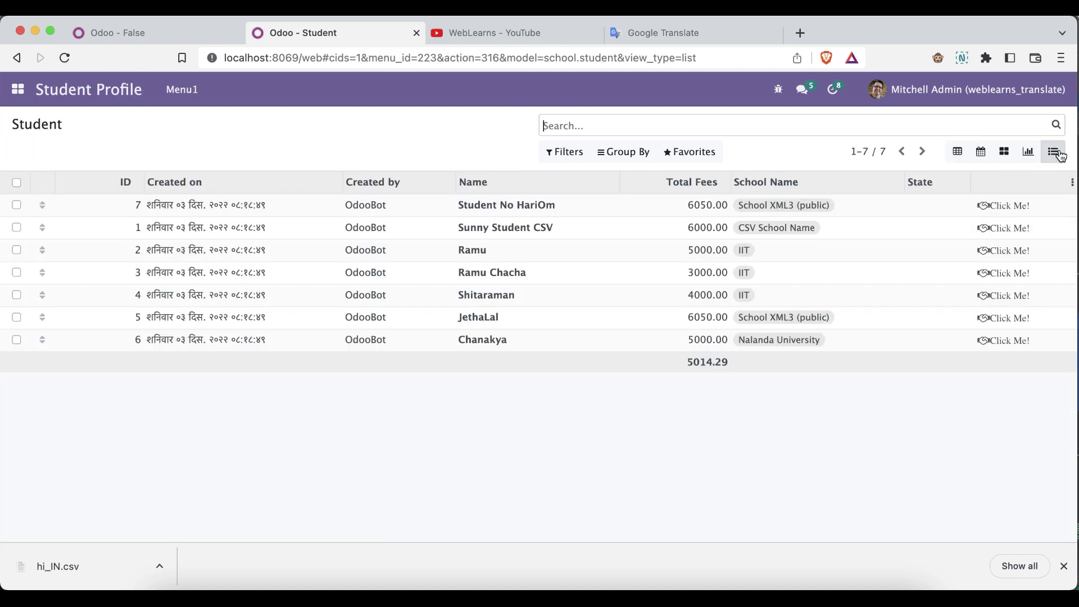
# - Set the logged-in user's language preference to Hindi / हिंदी, save it, and open the student record with ID 7
pyautogui.click(935, 91)
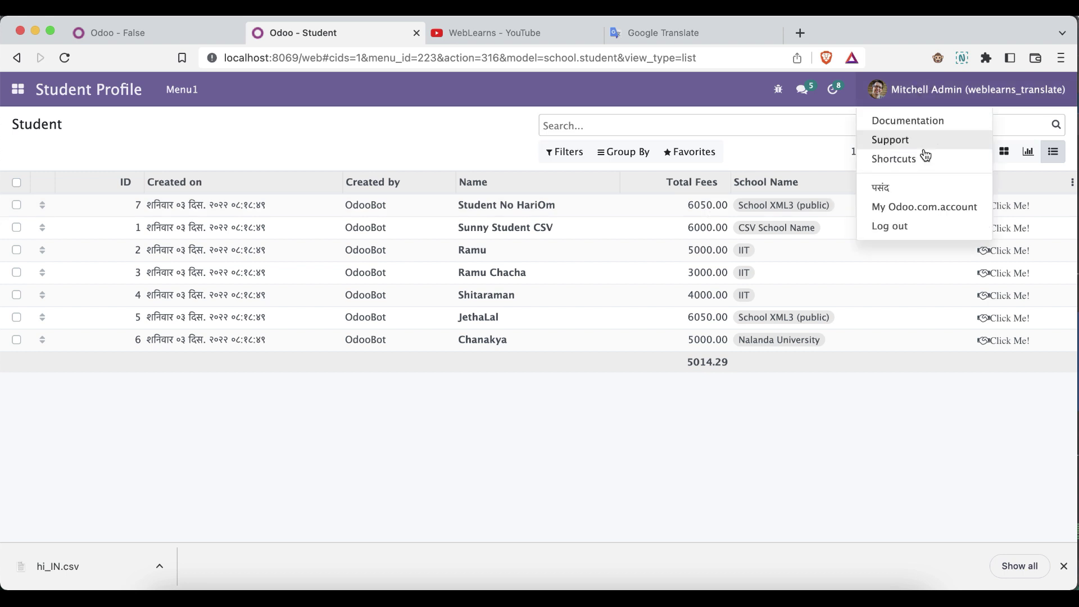
pyautogui.click(919, 192)
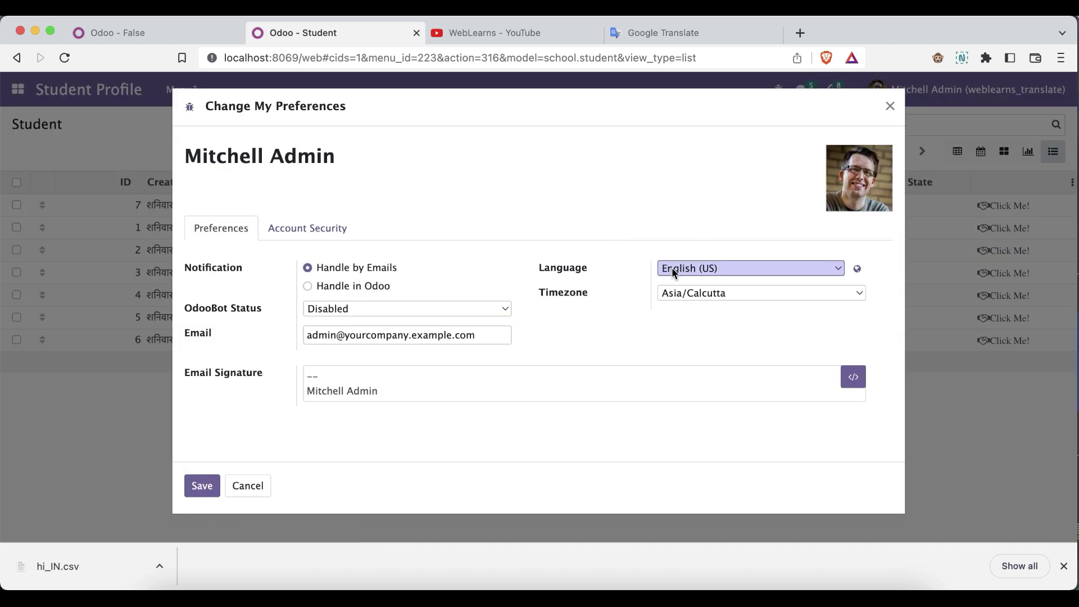
pyautogui.click(673, 268)
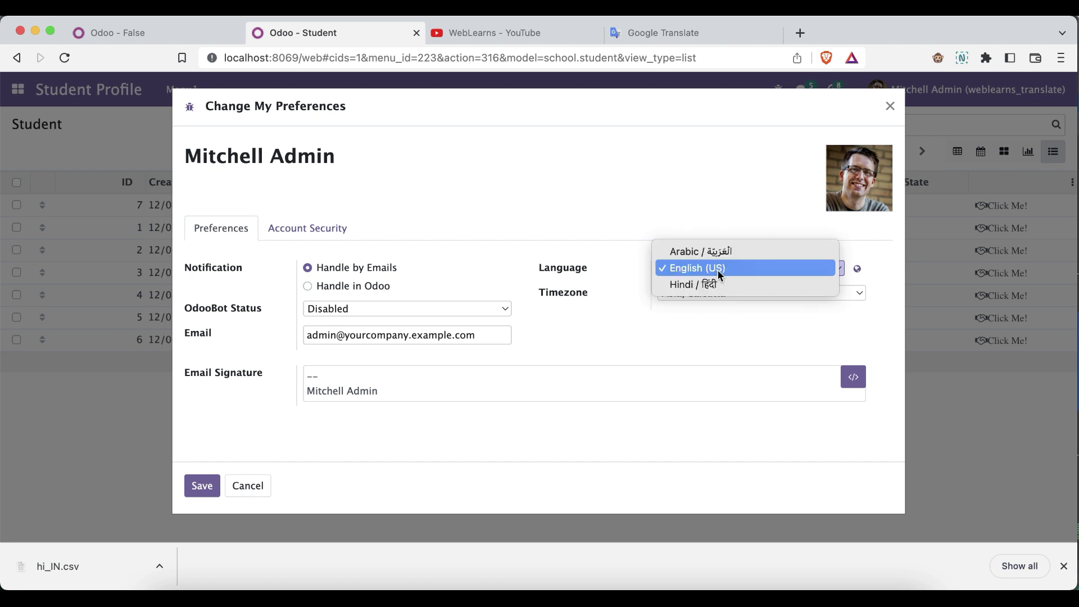
pyautogui.click(709, 285)
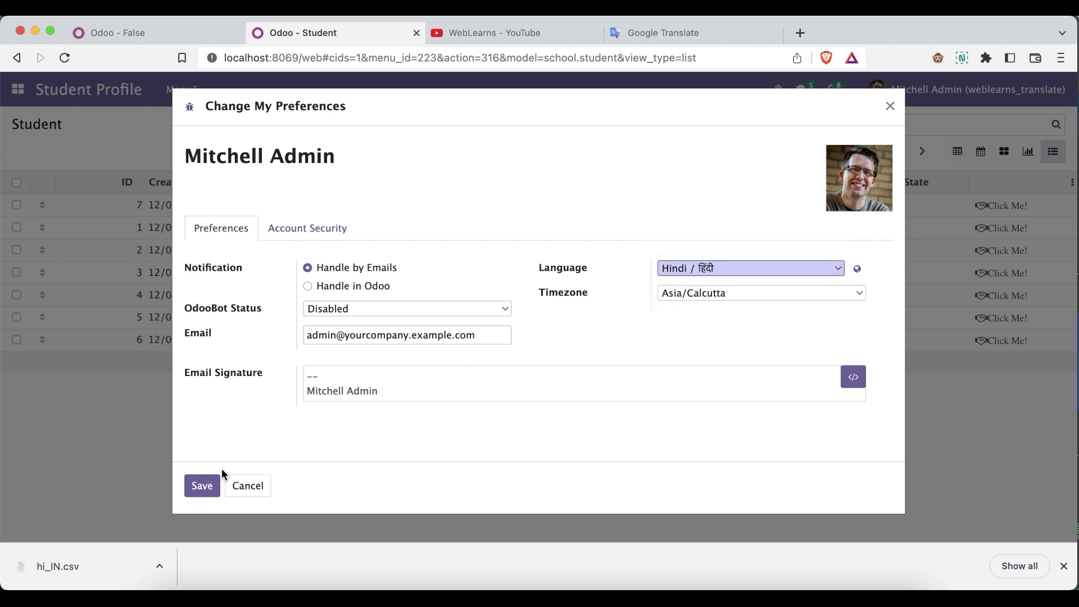
pyautogui.click(202, 486)
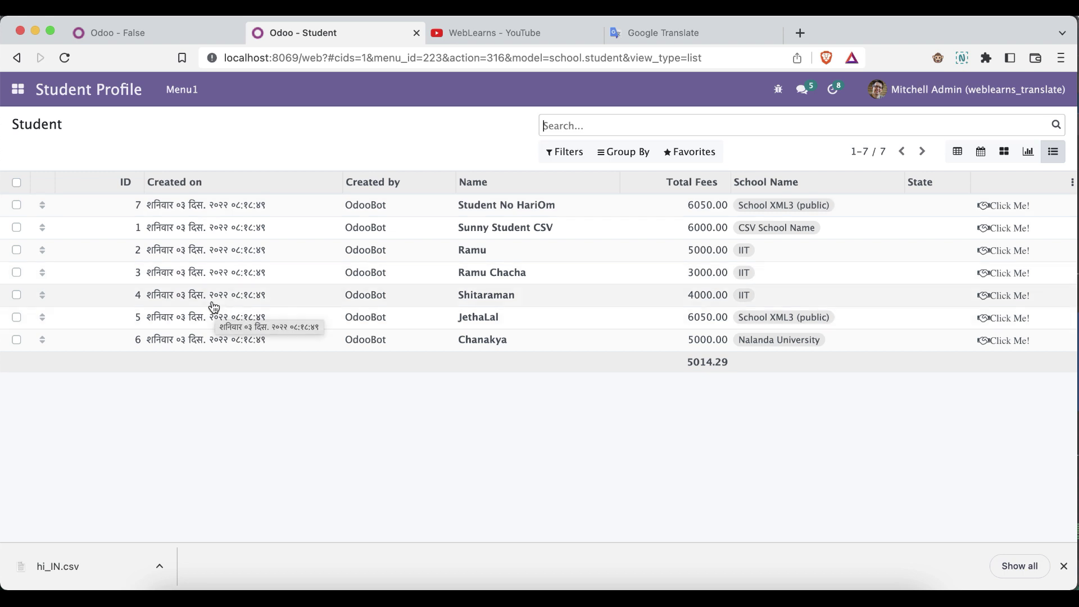
pyautogui.click(529, 207)
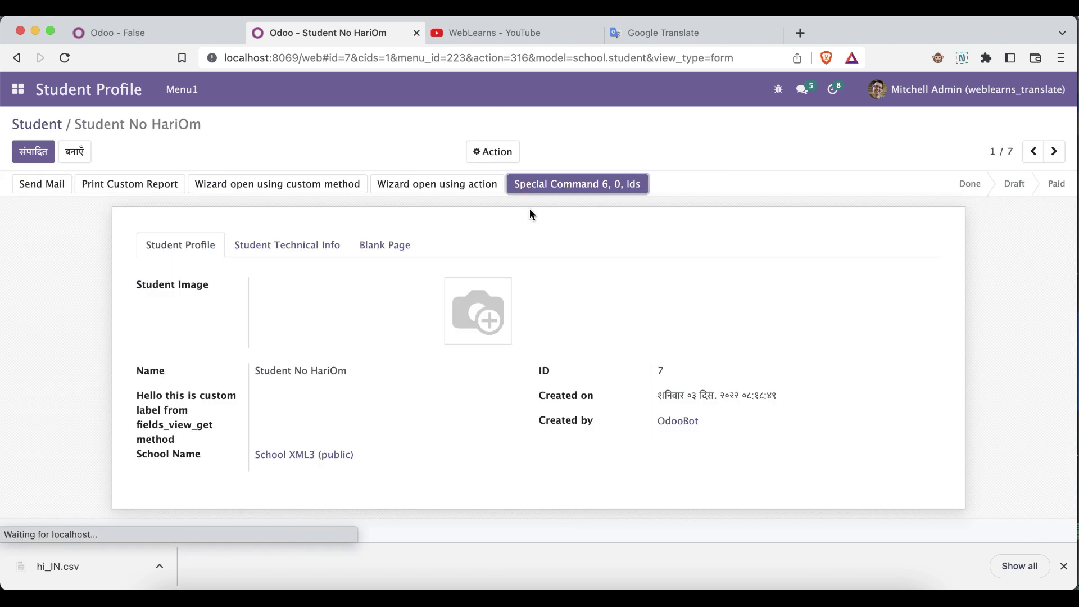
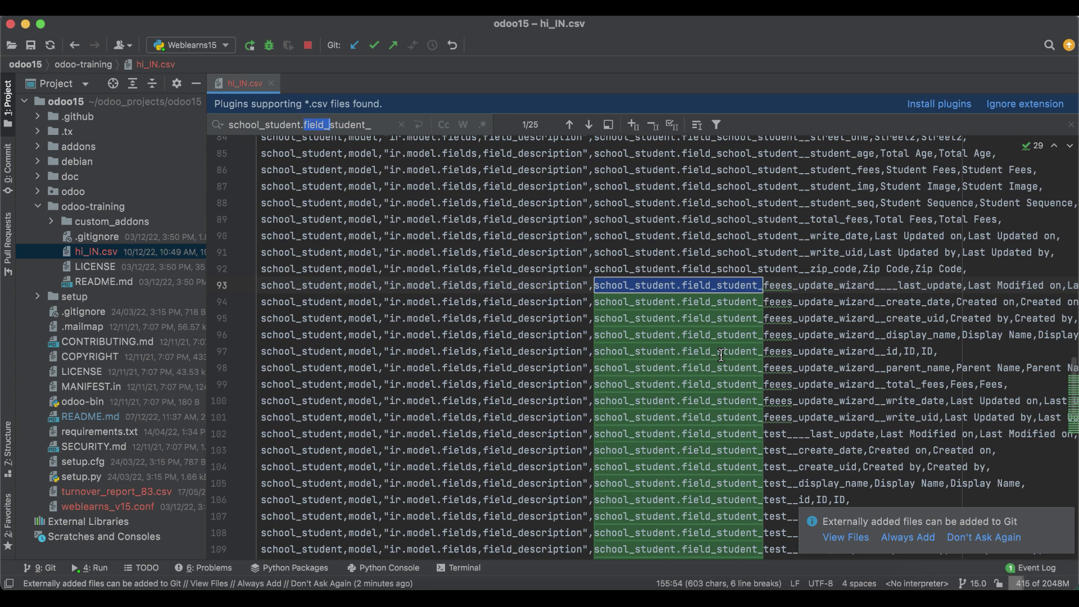
pyautogui.press('Right')
pyautogui.hotkey('alt', 'shift', 'Right')
pyautogui.press('Right')
pyautogui.write('st')
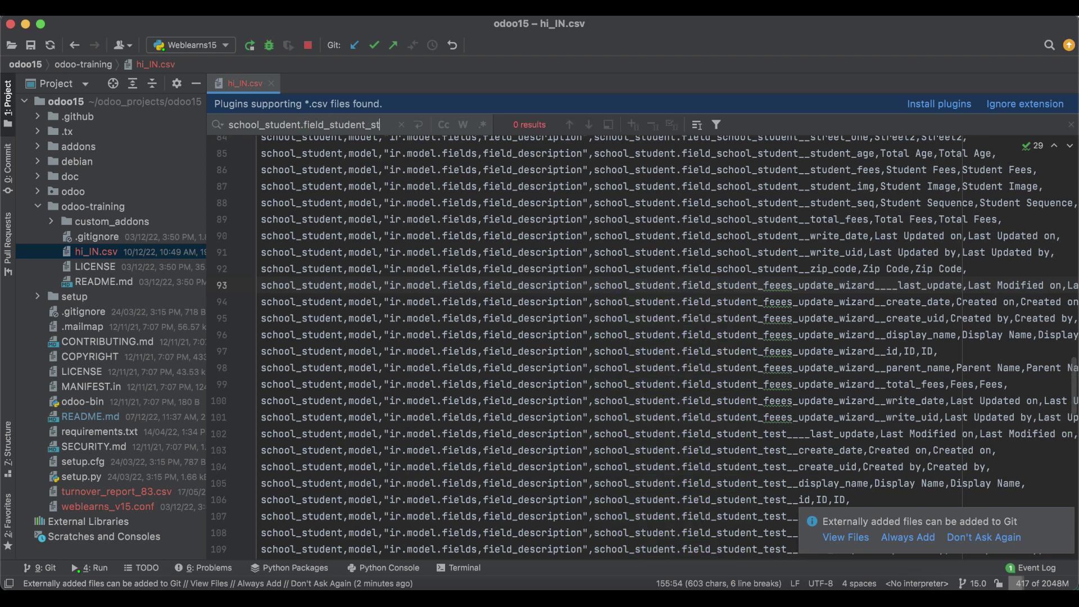
pyautogui.press('BackSpace')
pyautogui.press('BackSpace')
# - Search hi_IN.csv for "school_student.field_school_student"
pyautogui.press('BackSpace')
pyautogui.press('BackSpace')
pyautogui.press('BackSpace')
pyautogui.press('BackSpace')
pyautogui.press('BackSpace')
pyautogui.press('BackSpace')
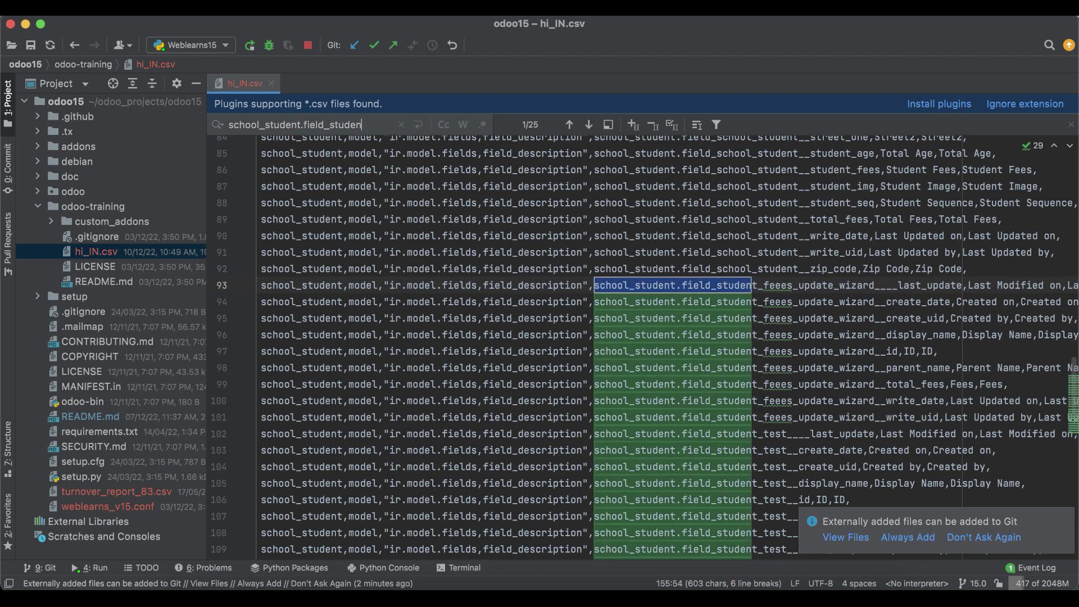
pyautogui.write('chool_s')
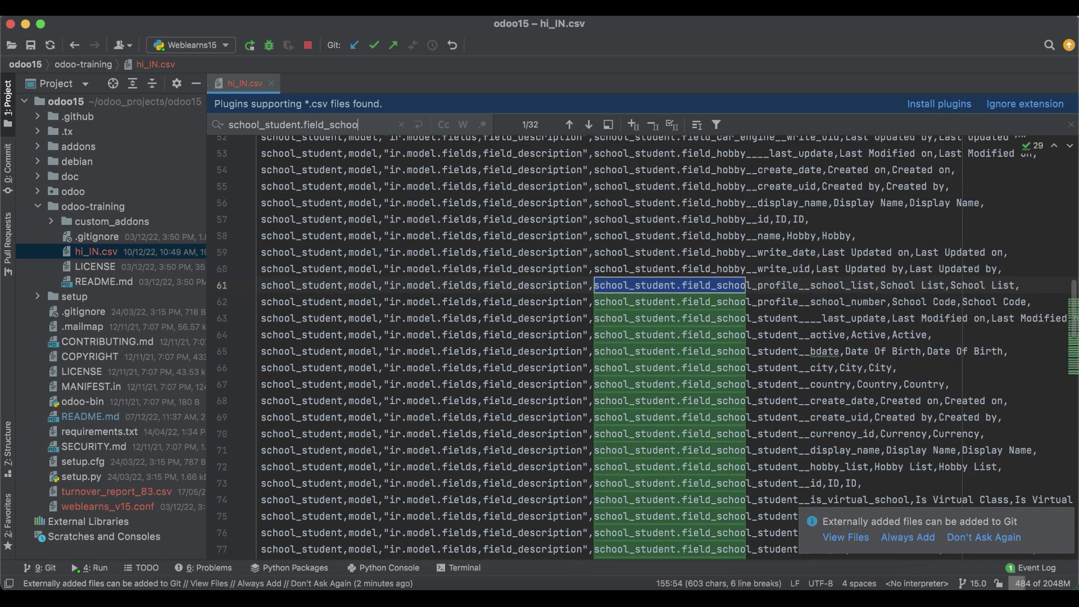
pyautogui.write('tudent')
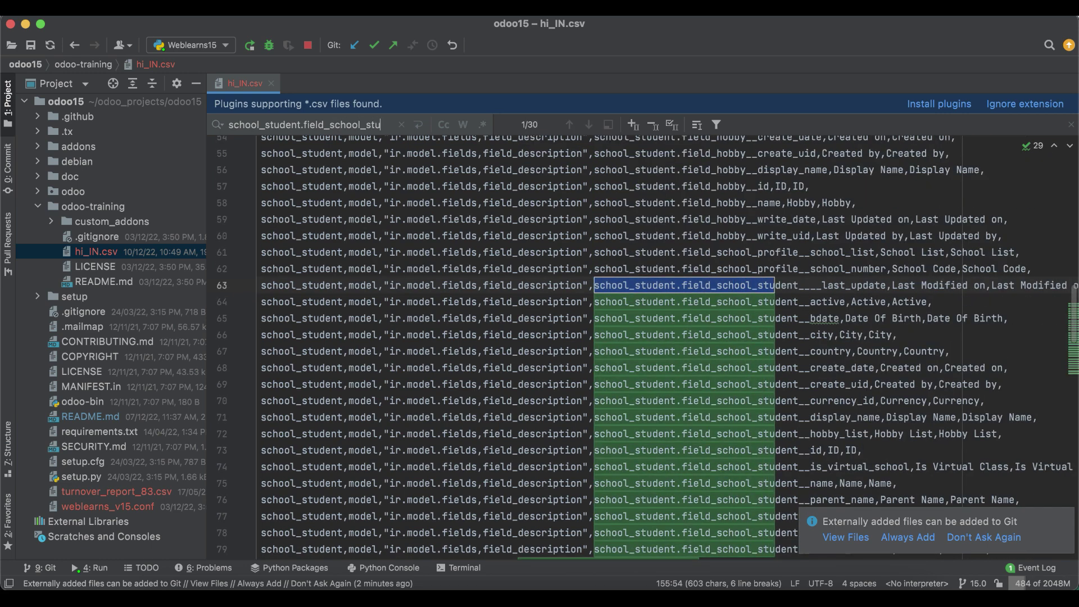
# - Review the matching school student field entries on lines 63 to 92, including their source and value text, then return to the file's start
pyautogui.scroll(-6, 801, 398)
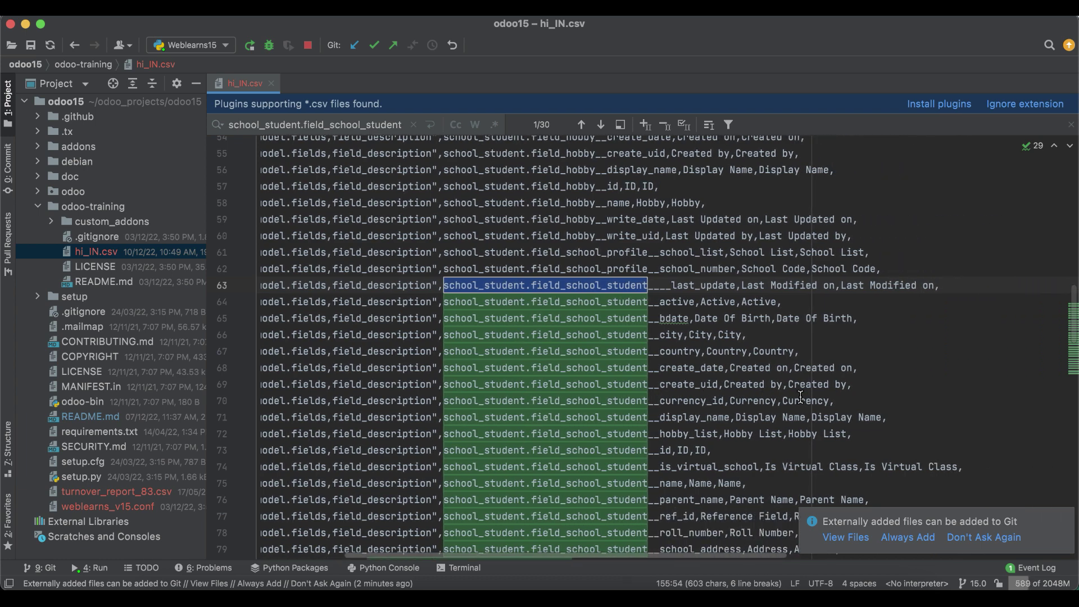
pyautogui.hscroll(5, 801, 398)
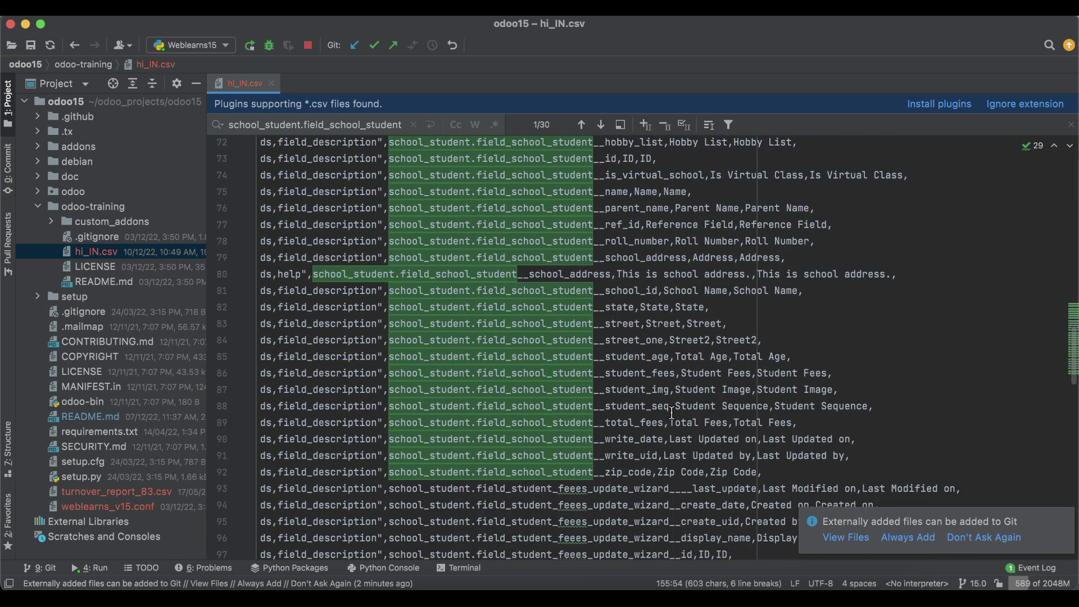
pyautogui.scroll(2, 672, 414)
pyautogui.scroll(1, 672, 413)
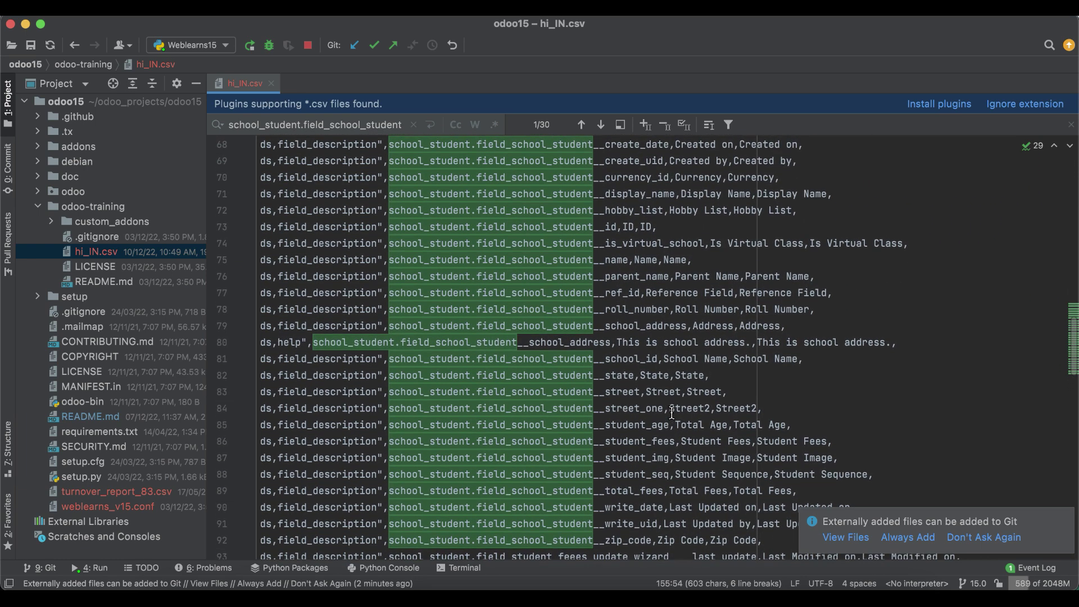
pyautogui.scroll(4, 672, 413)
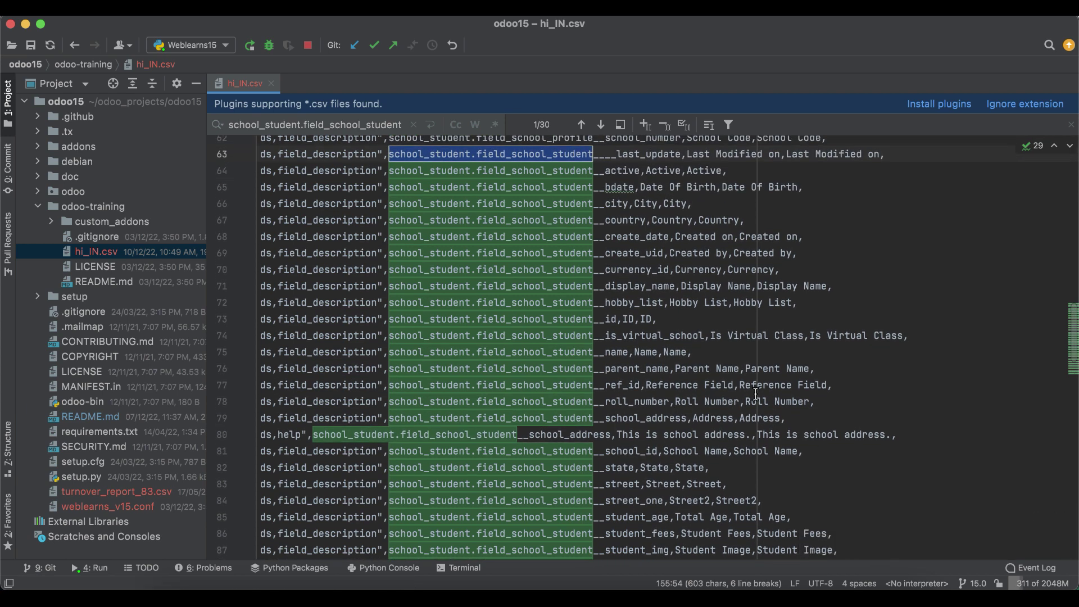
pyautogui.scroll(20, 756, 395)
pyautogui.hscroll(-5, 528, 286)
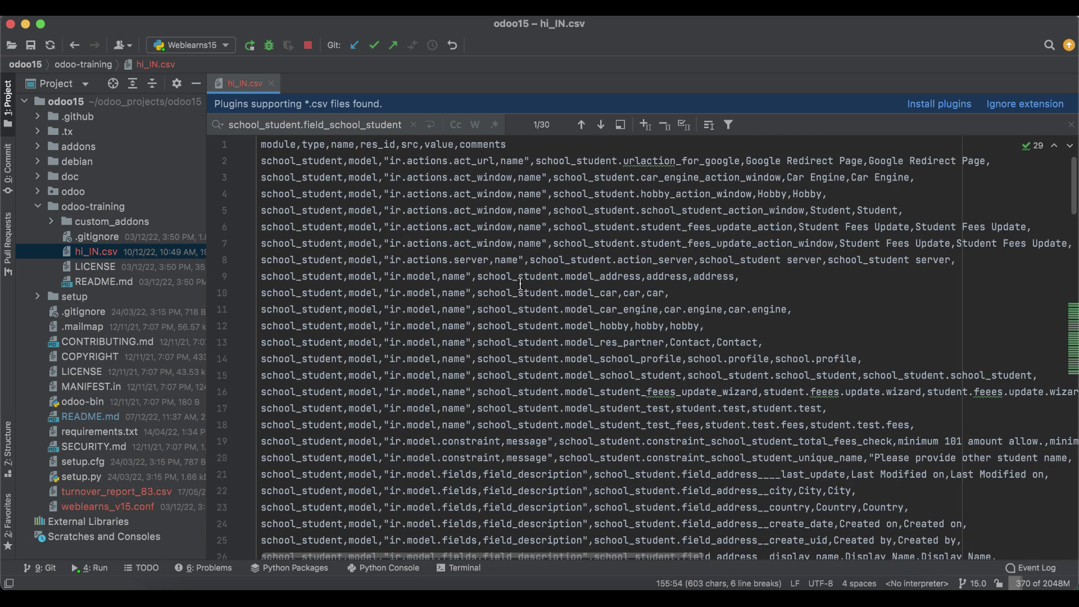
# - Highlight the CSV header line and its individual column names: module, type, name, res_id, src, value and comments
pyautogui.tripleClick(518, 145)
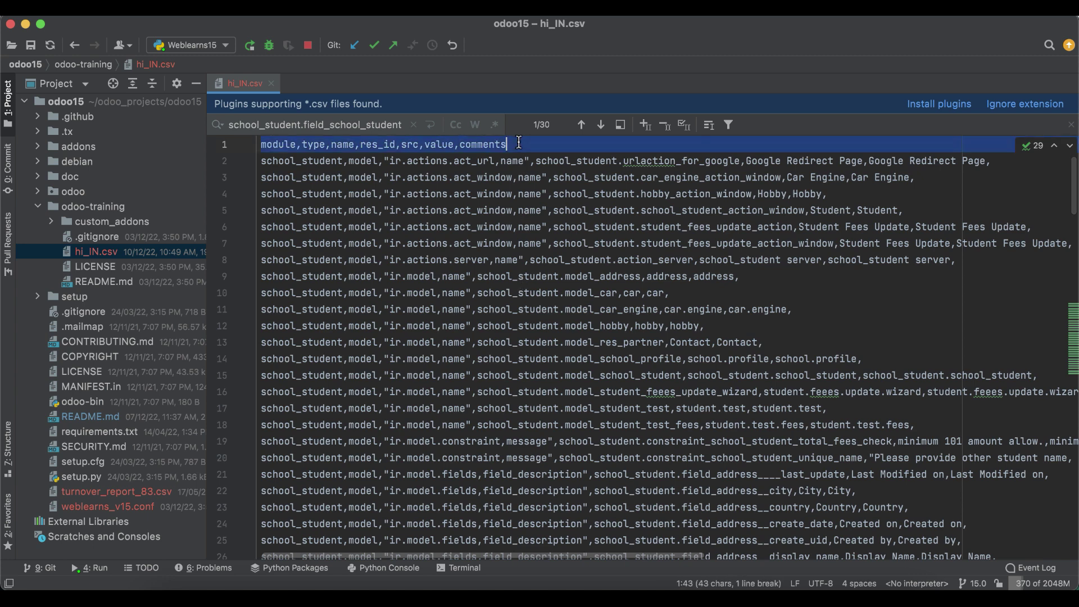
pyautogui.click(279, 147)
pyautogui.doubleClick(279, 147)
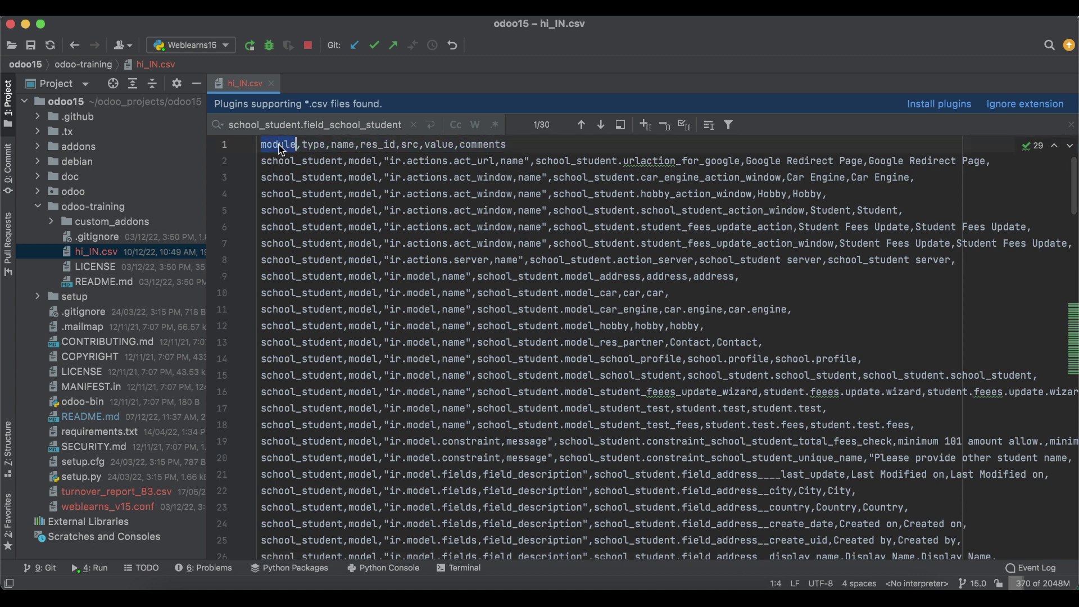
pyautogui.doubleClick(312, 145)
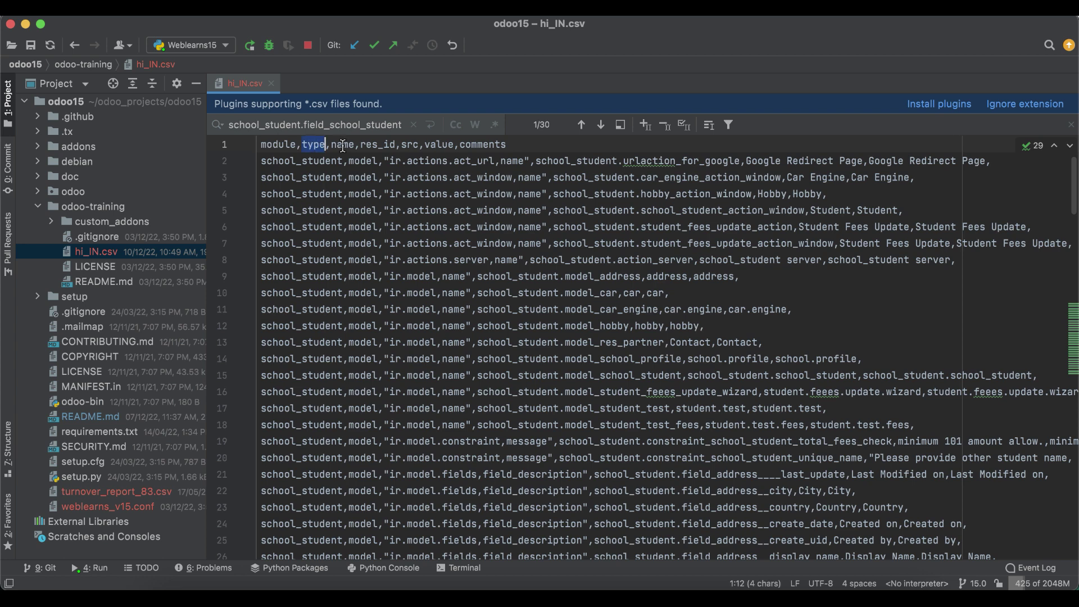
pyautogui.doubleClick(345, 145)
pyautogui.doubleClick(378, 145)
pyautogui.doubleClick(411, 145)
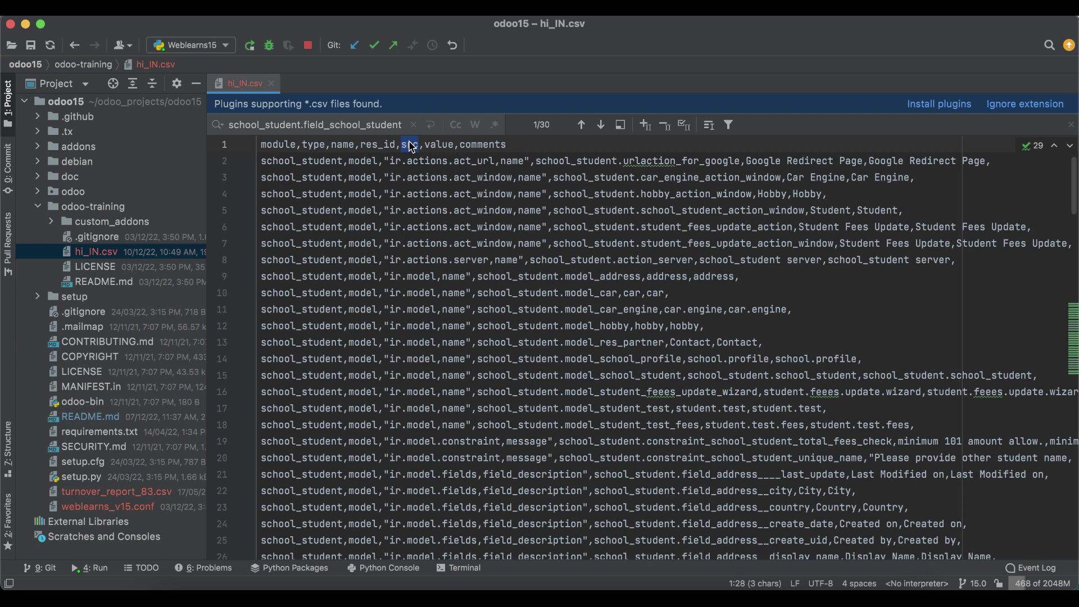
pyautogui.doubleClick(437, 145)
pyautogui.doubleClick(412, 145)
pyautogui.doubleClick(444, 145)
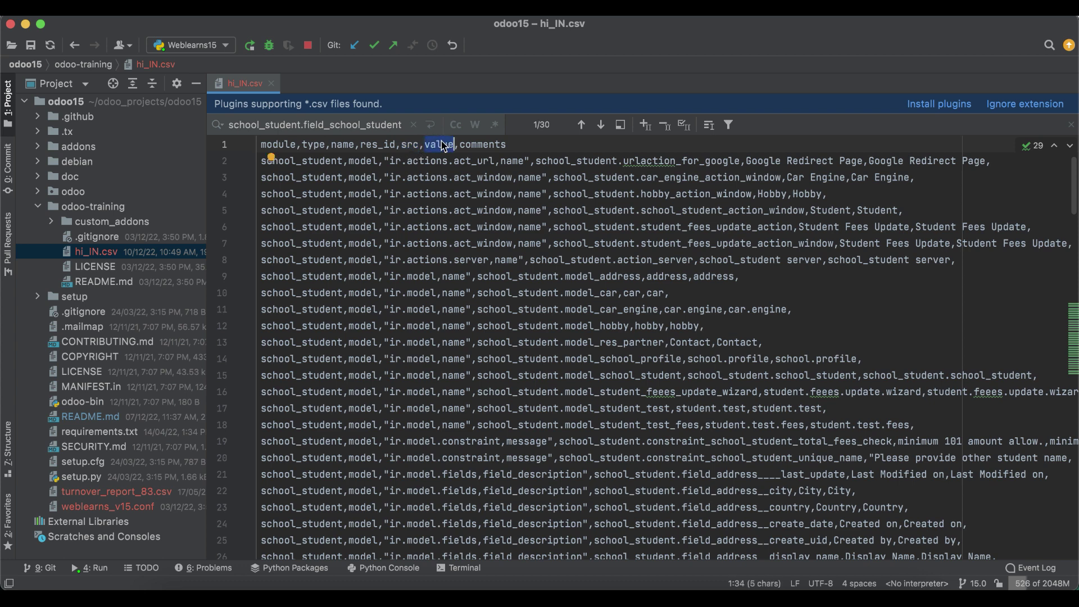
pyautogui.doubleClick(471, 144)
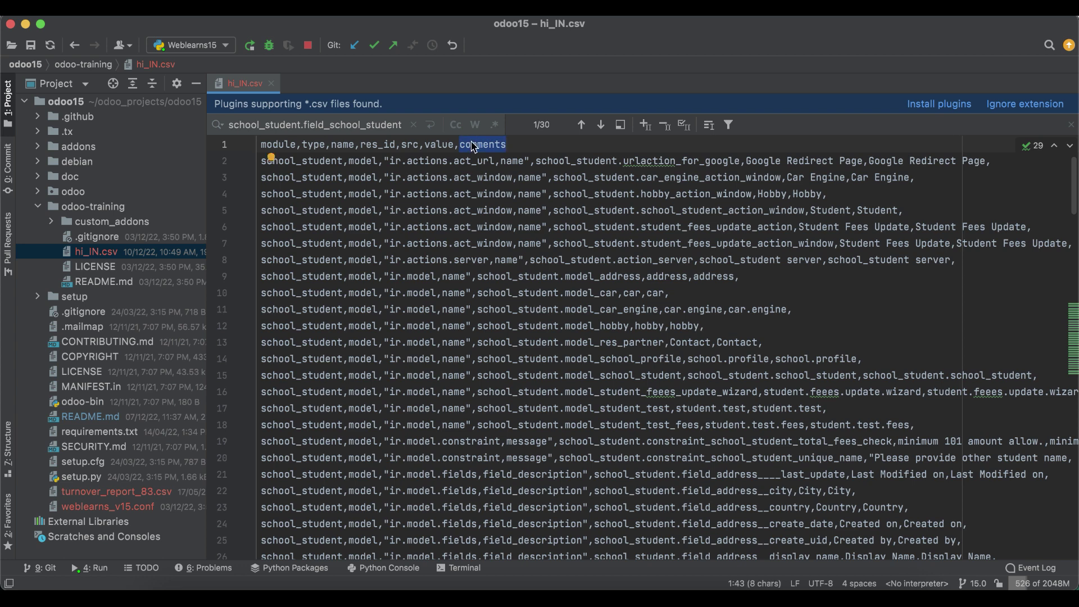
# - Highlight the header columns from module through src and look through the entries down to the end of the file
pyautogui.moveTo(425, 145); pyautogui.dragTo(251, 148)
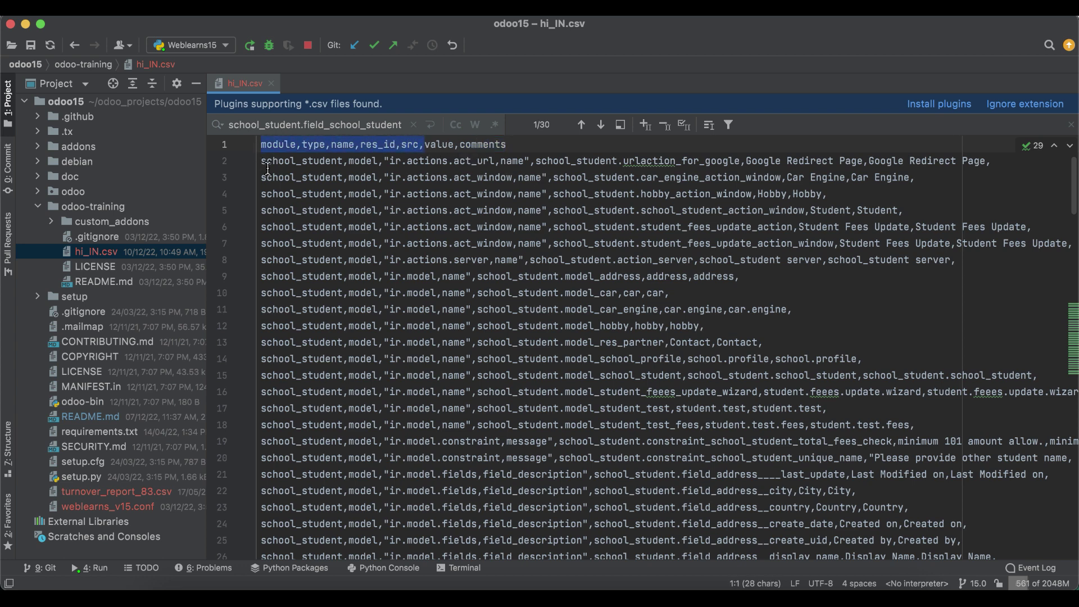
pyautogui.scroll(-20, 292, 301)
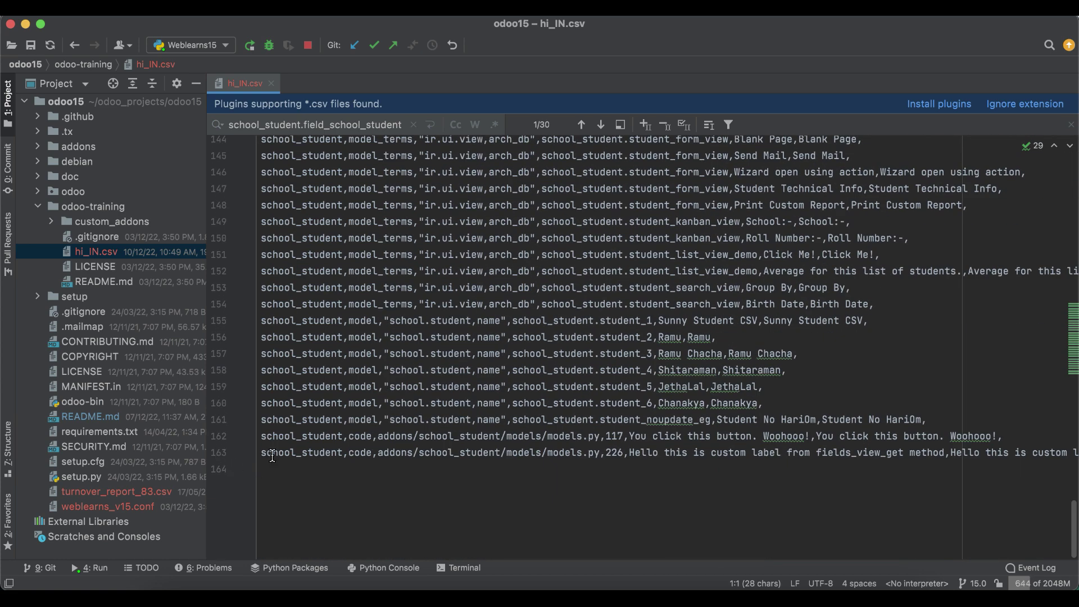
pyautogui.scroll(20, 298, 422)
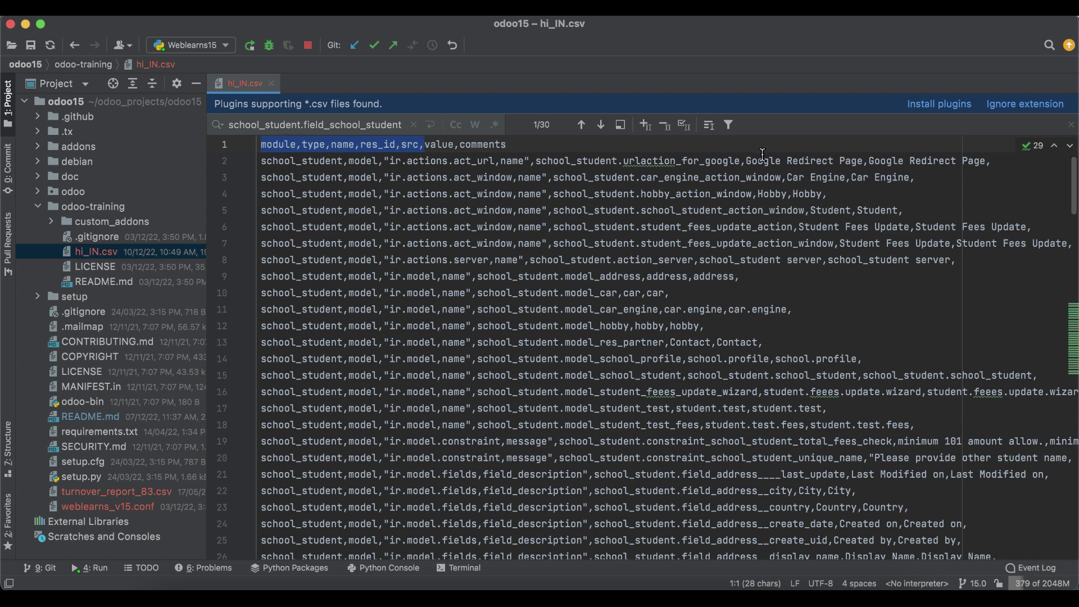
# - Place the cursor at the end of line 2, highlight the value column name in the header, and inspect the entries' values
pyautogui.click(1003, 164)
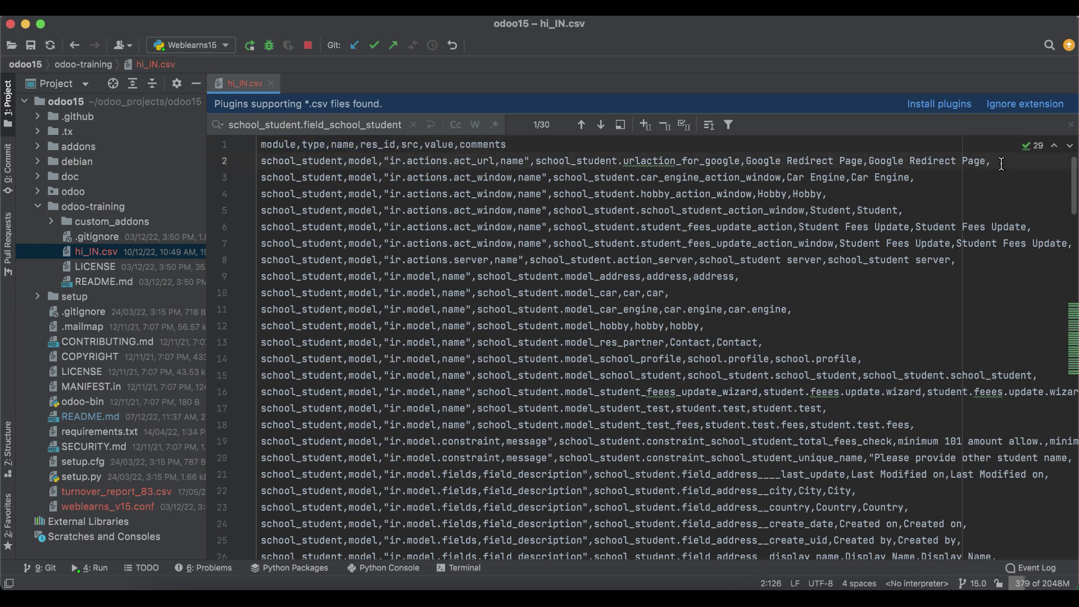
pyautogui.doubleClick(447, 145)
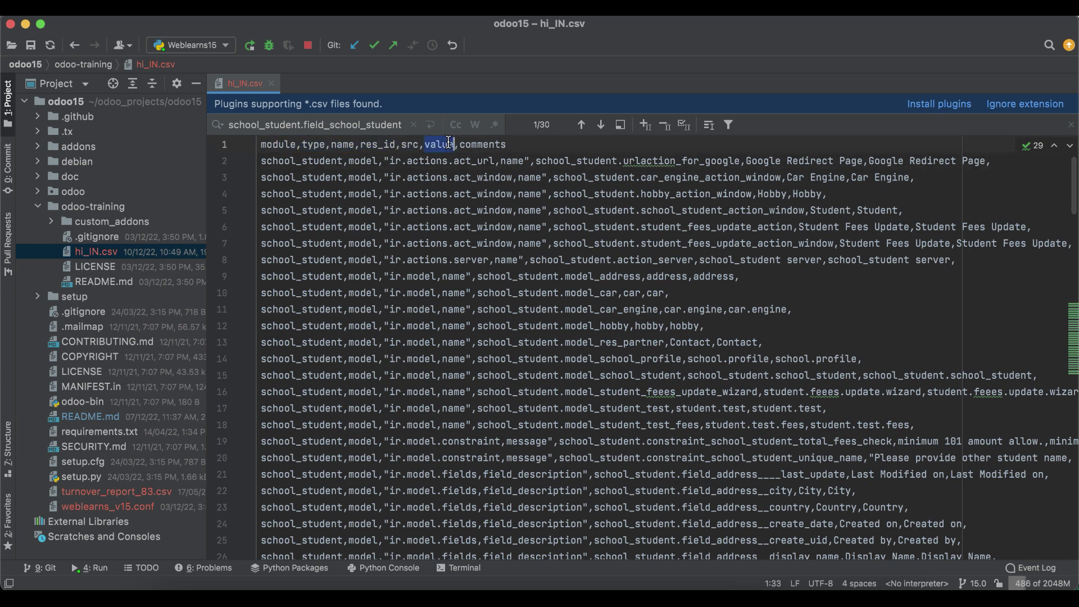
pyautogui.hscroll(5, 610, 320)
pyautogui.scroll(-10, 610, 321)
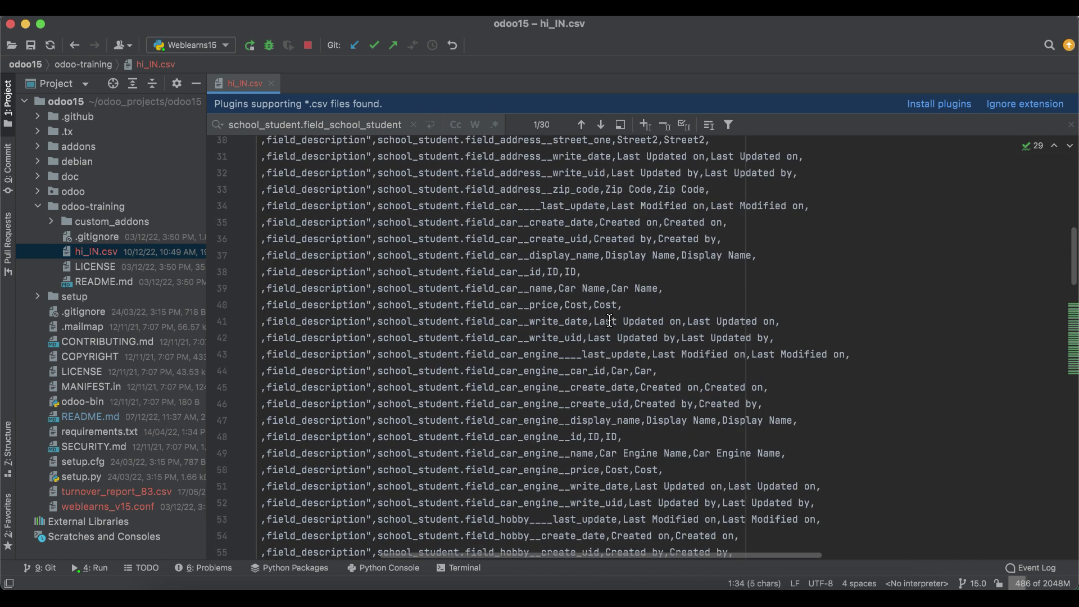
# - Search hi_IN.csv for school_student.field_school_student to locate the student model's field entries
pyautogui.press('super+f')
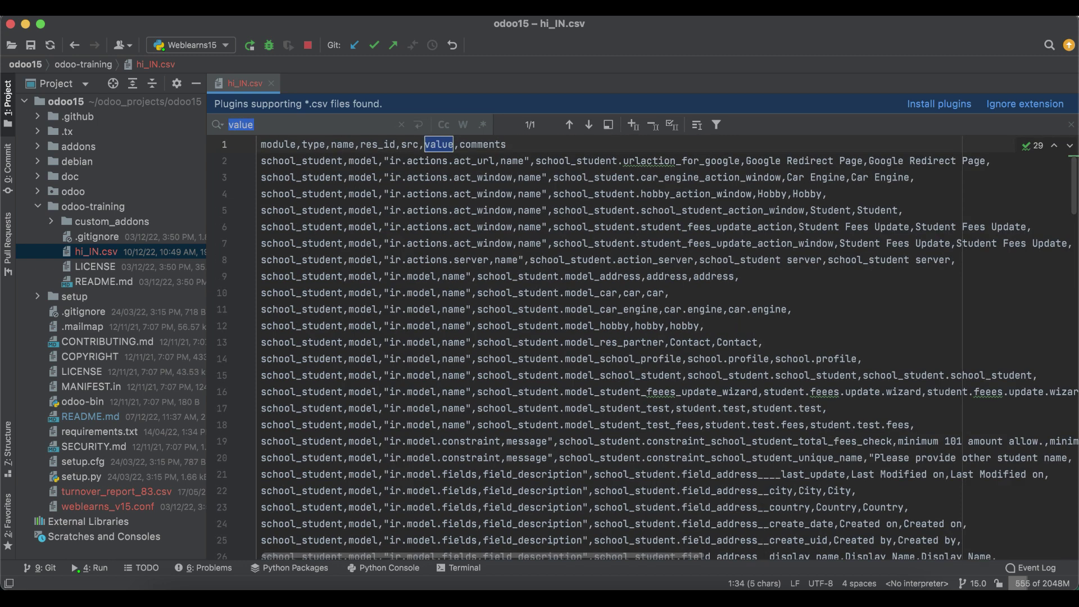
pyautogui.click(217, 126)
pyautogui.click(224, 129)
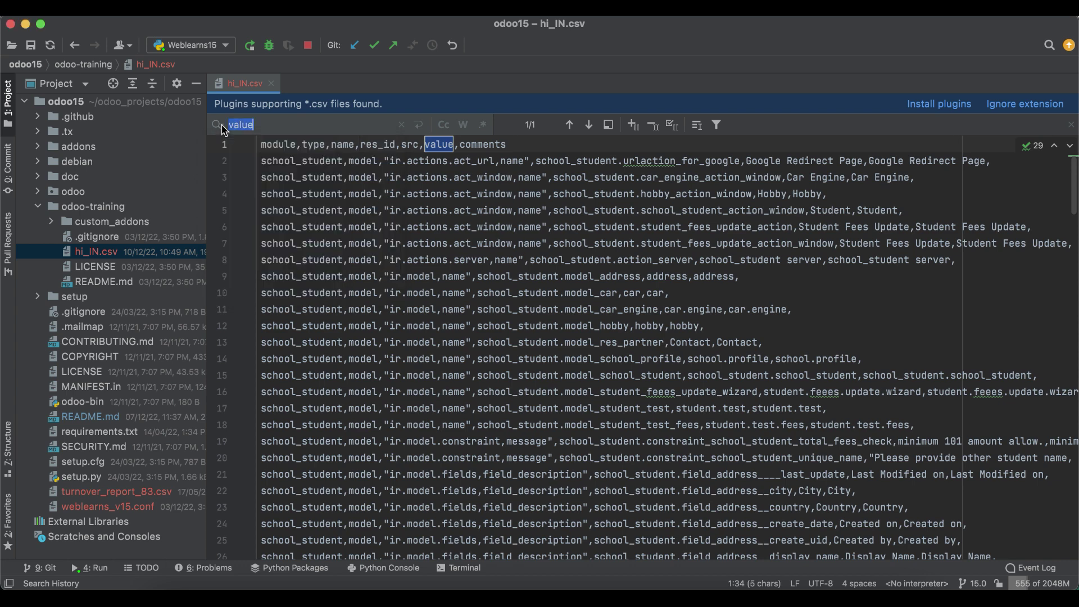
pyautogui.write('sc')
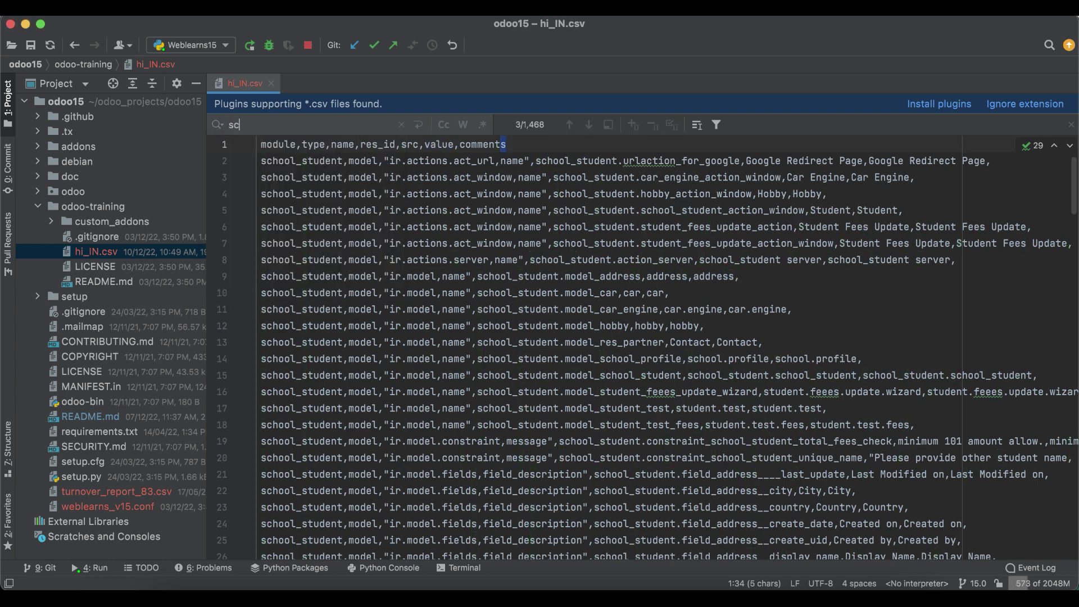
pyautogui.write('hool_student.')
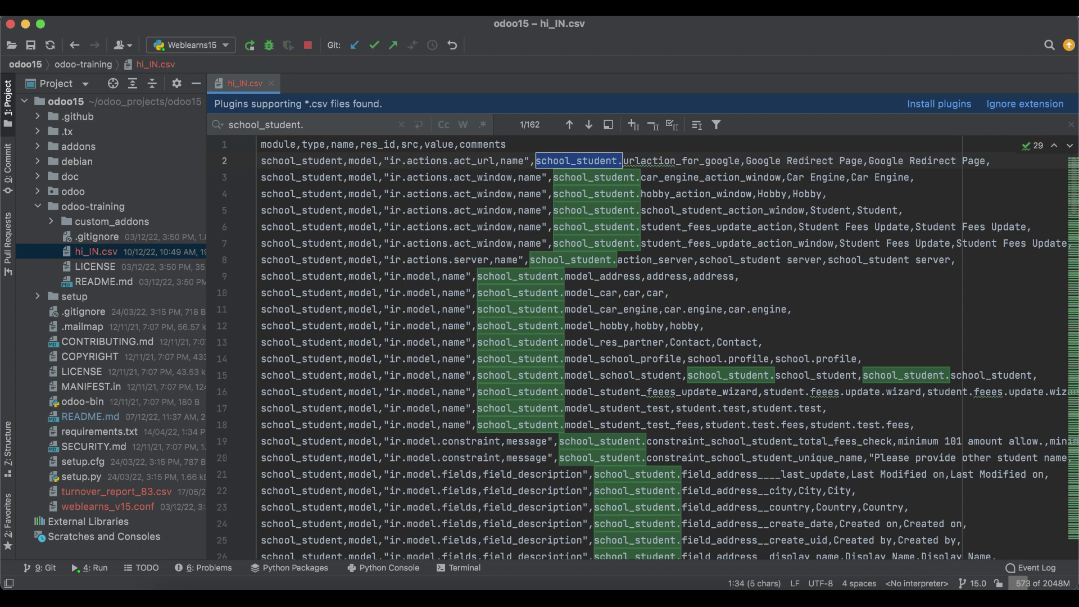
pyautogui.press('BackSpace')
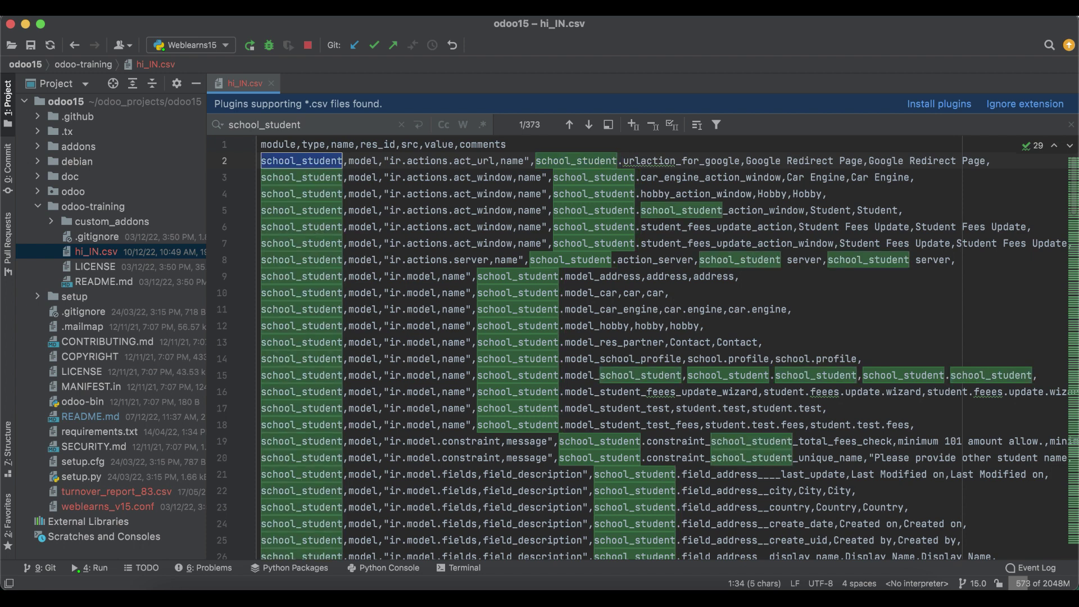
pyautogui.write('_')
pyautogui.press('BackSpace')
pyautogui.write('..')
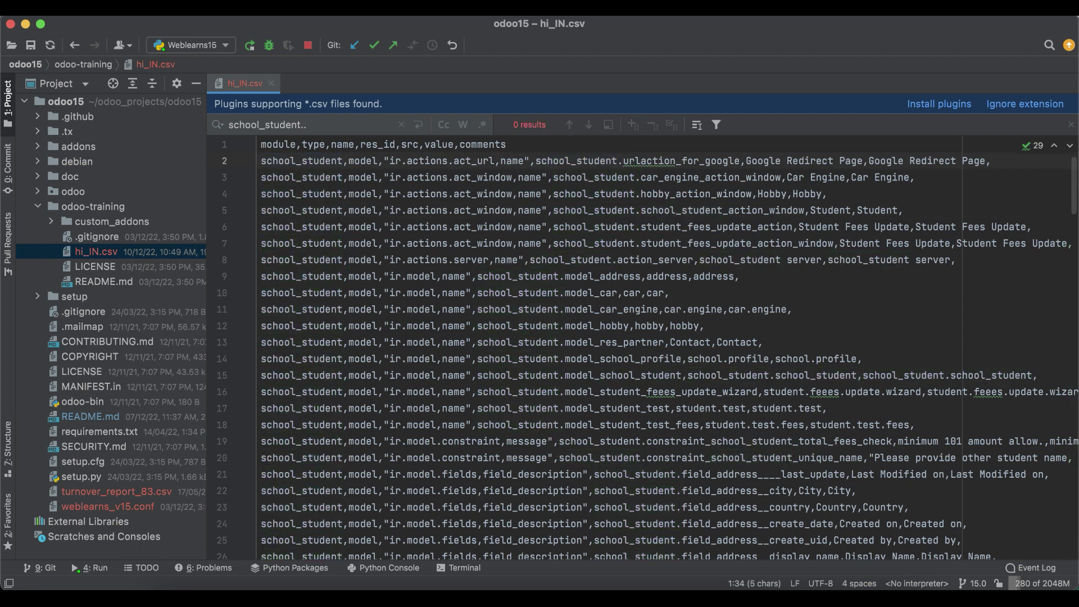
pyautogui.press('BackSpace')
pyautogui.write('fields_')
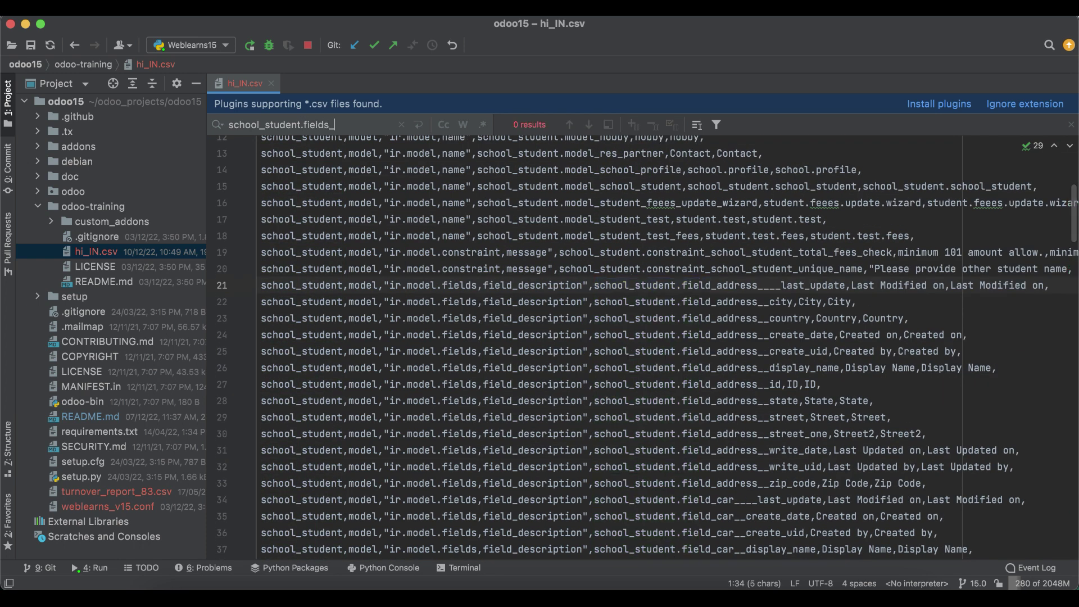
pyautogui.press('BackSpace')
pyautogui.press('BackSpace')
pyautogui.write('_sch')
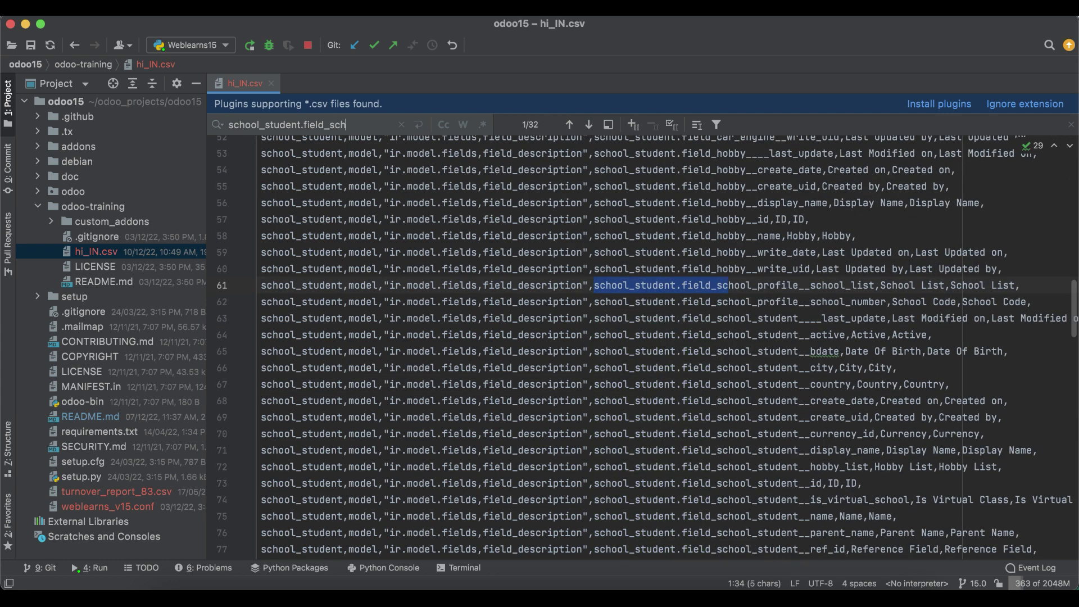
pyautogui.write('ool_student')
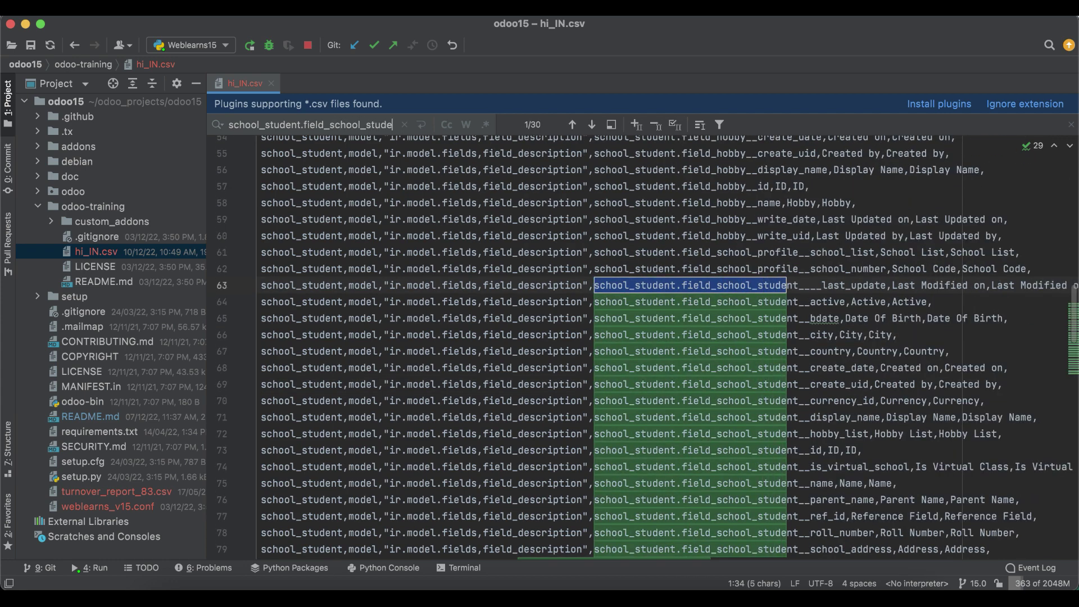
# - Translate the bdate field's value "Date Of Birth" with Google Translate in Brave and replace it on line 65 with जन्म की तारीख
pyautogui.hscroll(10, 616, 370)
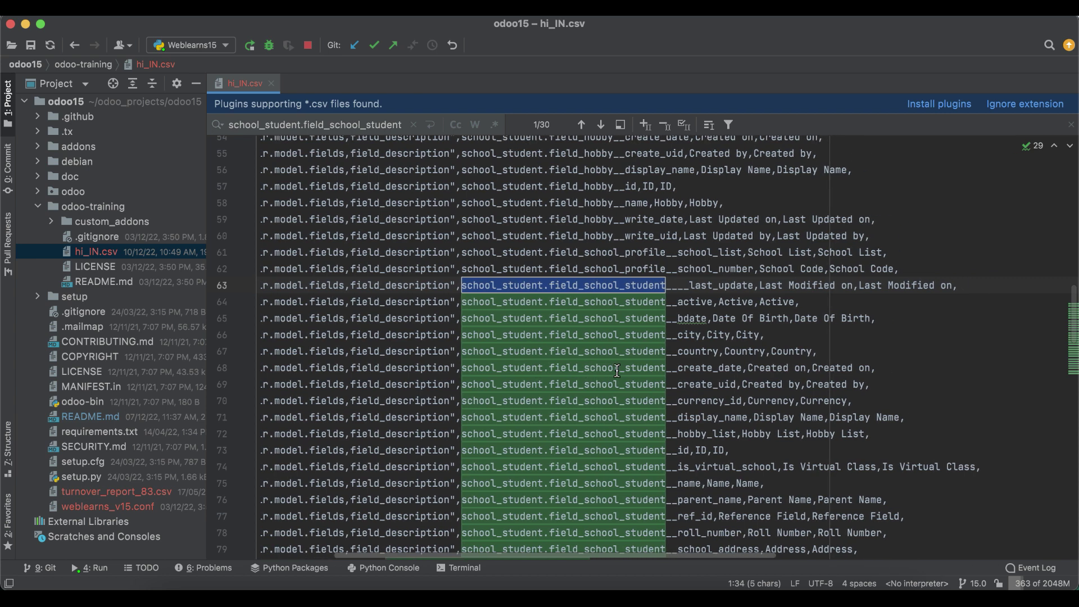
pyautogui.scroll(-3, 616, 371)
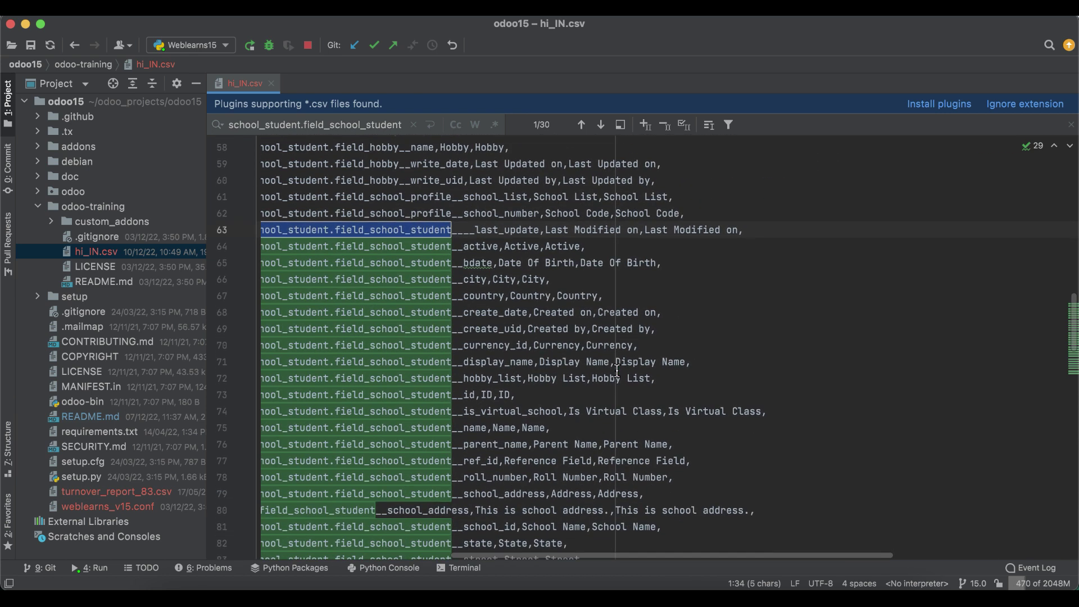
pyautogui.hscroll(2, 617, 370)
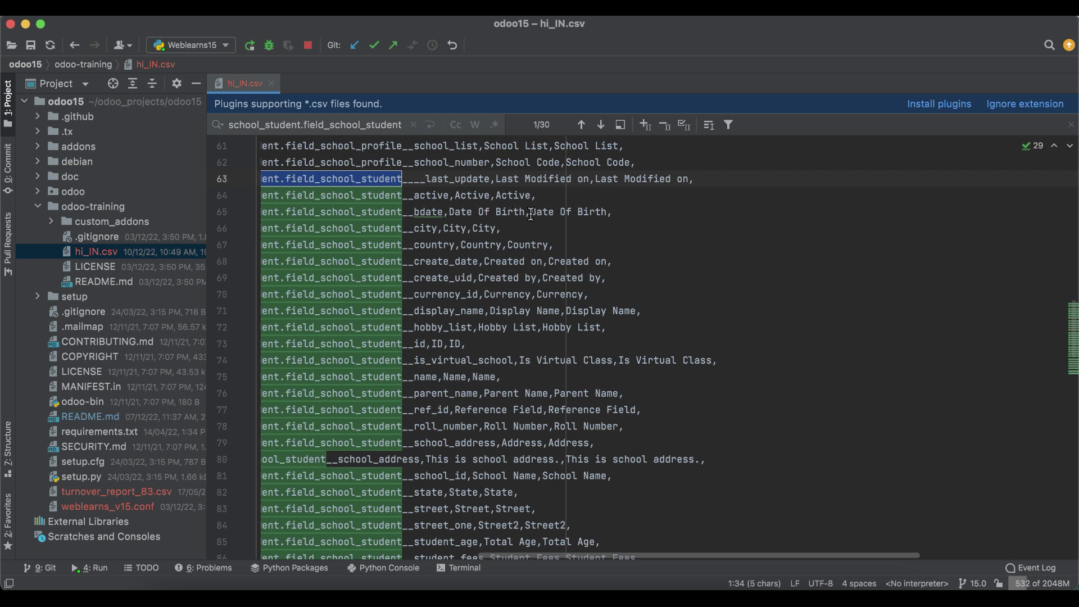
pyautogui.moveTo(450, 212); pyautogui.dragTo(606, 211)
pyautogui.press('super+c')
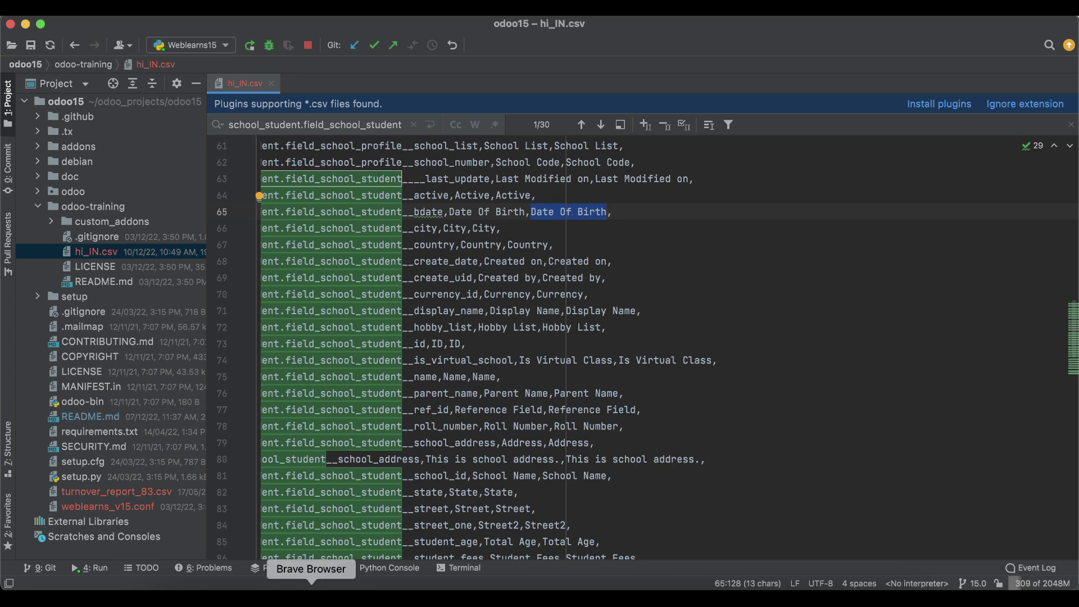
pyautogui.click(310, 597)
pyautogui.click(652, 33)
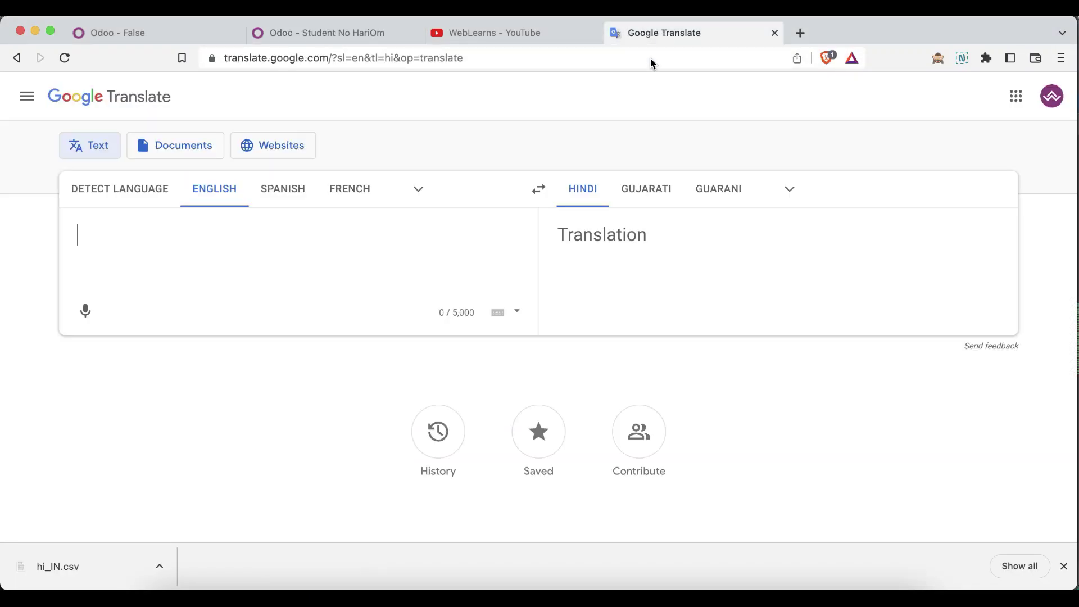
pyautogui.press('super+v')
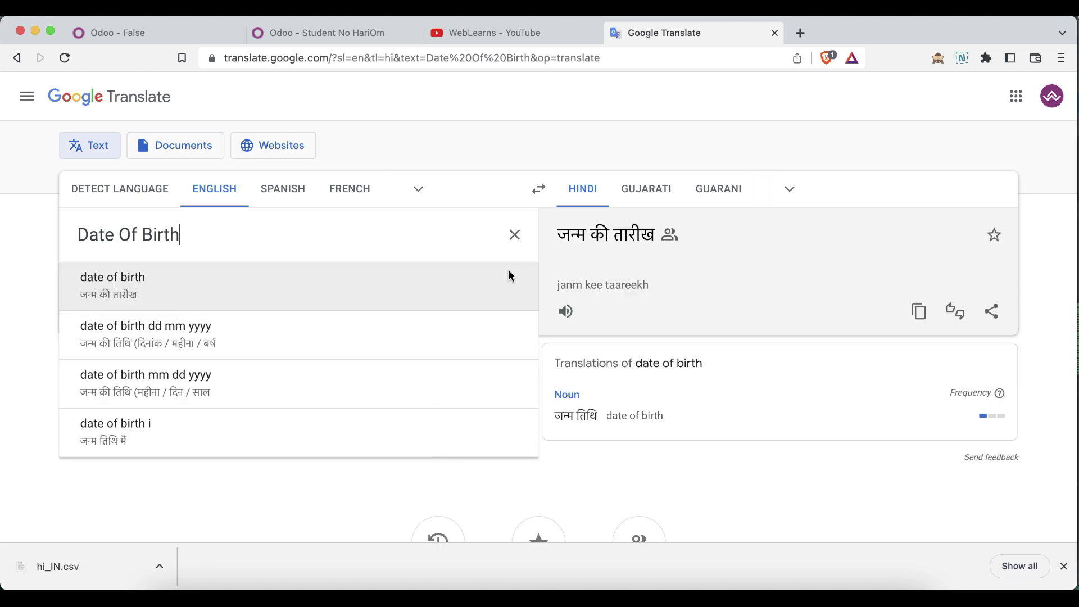
pyautogui.click(919, 311)
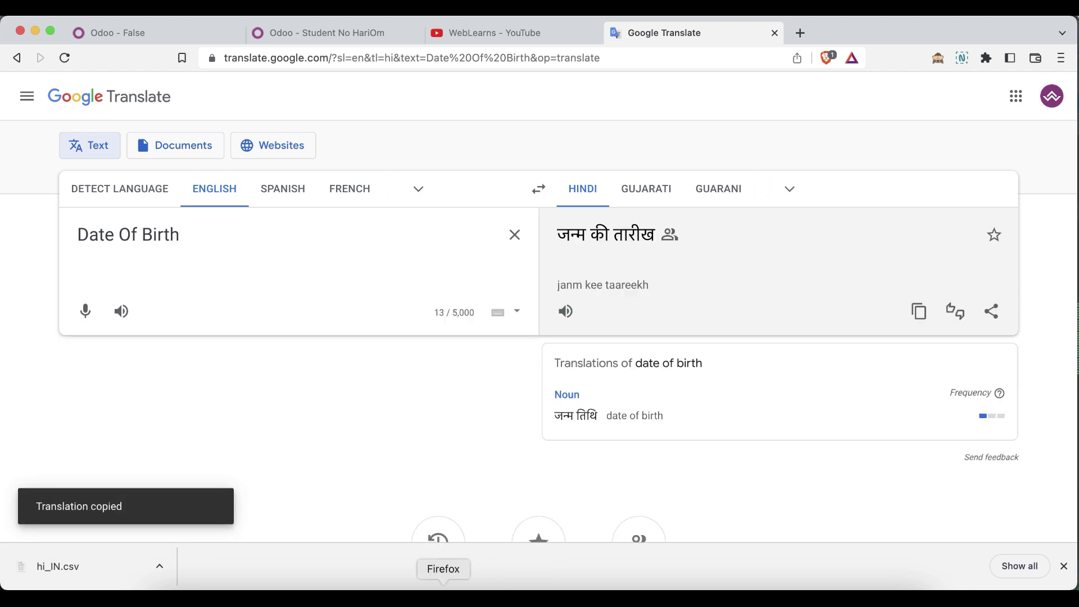
pyautogui.click(377, 597)
pyautogui.press('super+v')
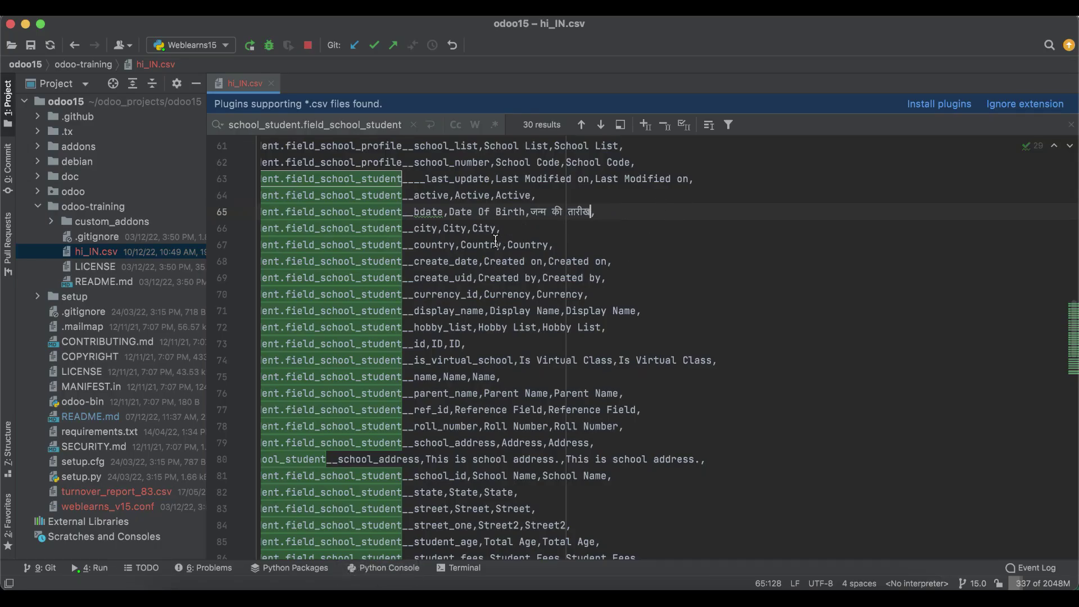
# - Translate the city field's value to Hindi in Google Translate and replace it on line 66 with शहर
pyautogui.doubleClick(483, 228)
pyautogui.press('super+Tab')
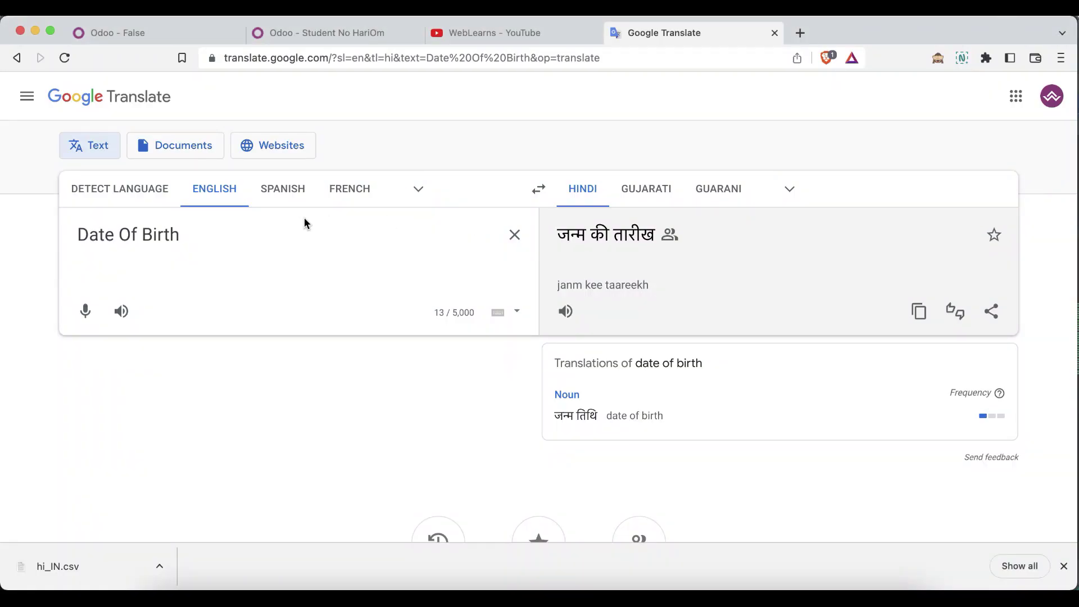
pyautogui.click(514, 234)
pyautogui.press('super+v')
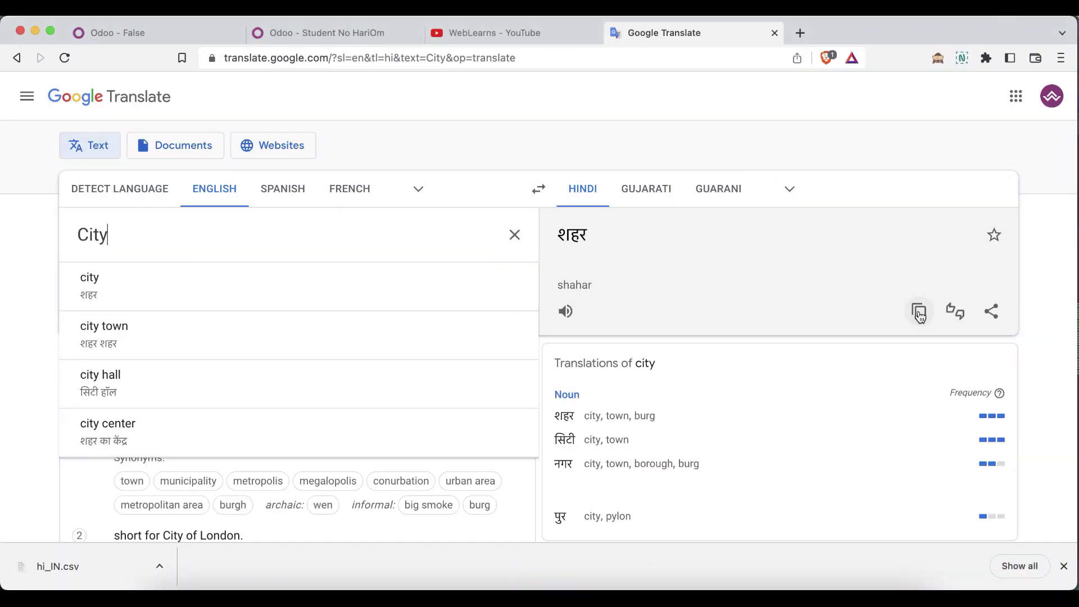
pyautogui.click(919, 311)
pyautogui.press('super+Tab')
pyautogui.press('super+v')
# - Get the Hindi translation of the country field's value from Google Translate and replace the value on line 67 with देश
pyautogui.doubleClick(528, 245)
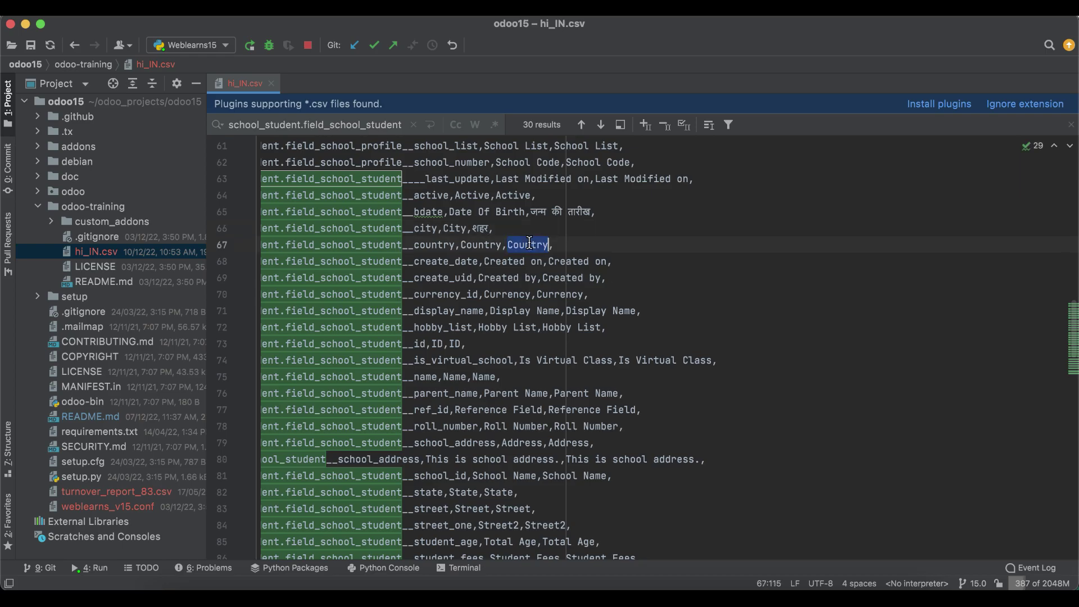
pyautogui.press('super+c')
pyautogui.press('super+Tab')
pyautogui.click(514, 234)
pyautogui.press('super+v')
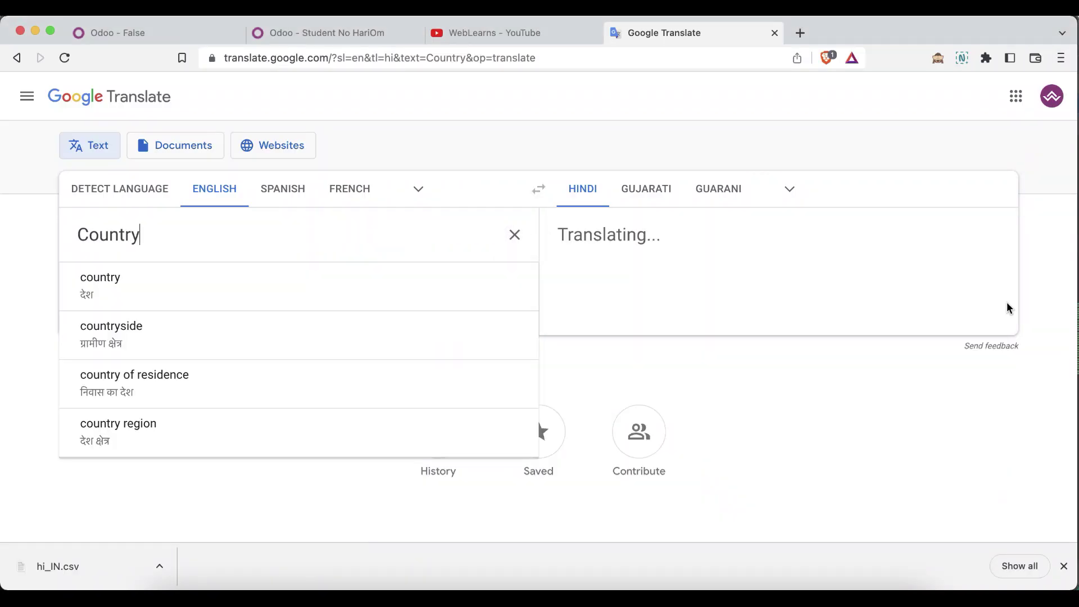
pyautogui.click(919, 311)
pyautogui.press('super+Tab')
pyautogui.press('super+v')
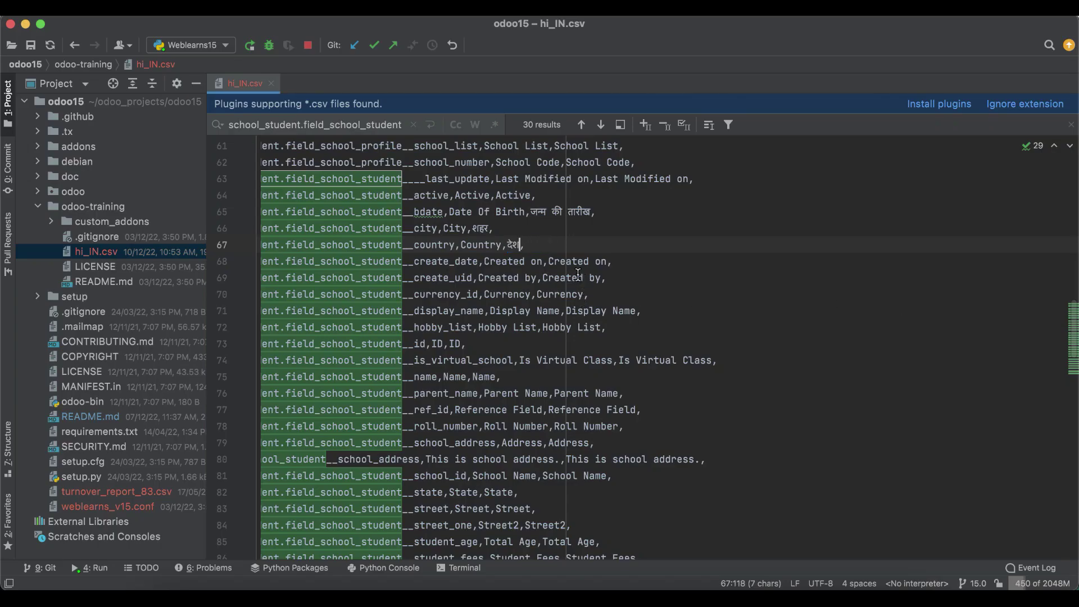
# - Translate the create_date value "Created on" in Google Translate and replace it on line 68 with पर बनाया
pyautogui.click(549, 261)
pyautogui.hotkey('alt', 'shift', 'Right')
pyautogui.hotkey('alt', 'shift', 'Right')
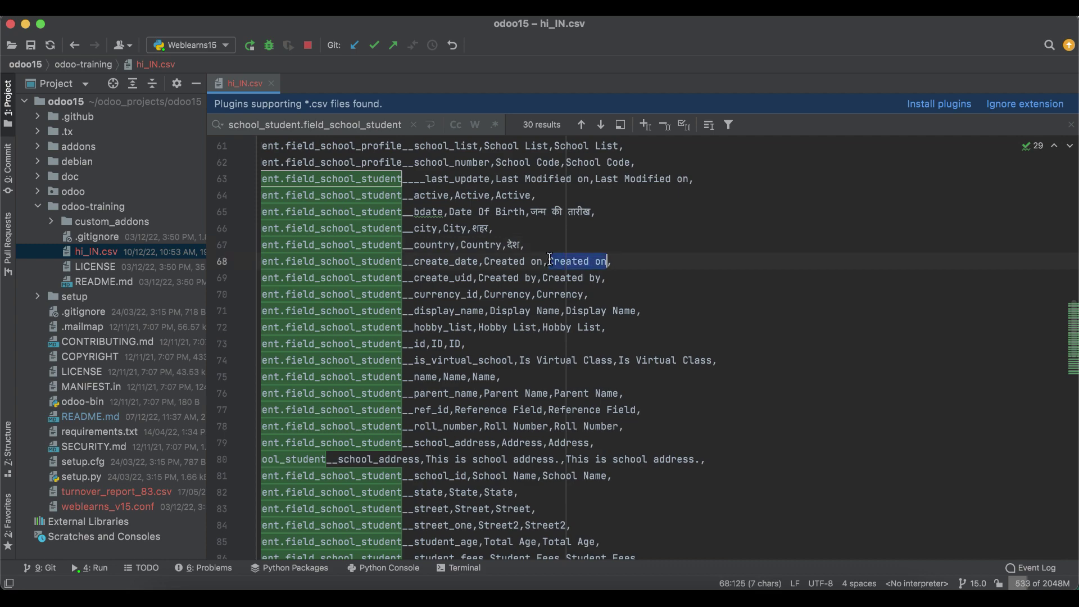
pyautogui.press('super+c')
pyautogui.press('super+Tab')
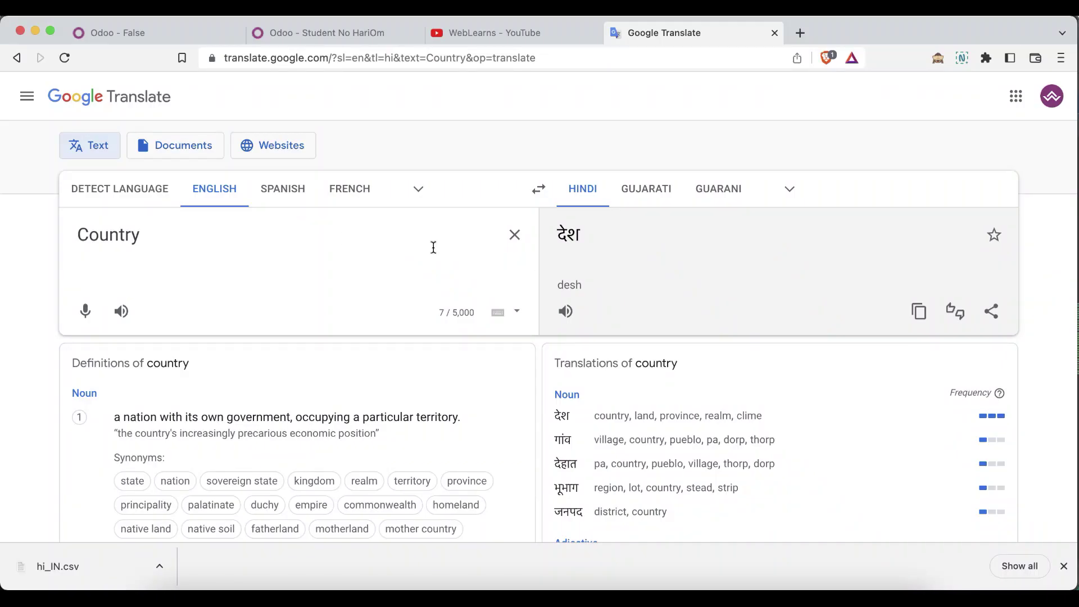
pyautogui.click(513, 234)
pyautogui.press('super+v')
pyautogui.click(919, 311)
pyautogui.press('super+Tab')
pyautogui.press('super+v')
# - Translate the create_uid value "Created by" in Google Translate and replace it on line 69 with के द्वारा बनाई गई
pyautogui.click(600, 278)
pyautogui.hotkey('alt', 'shift', 'Left')
pyautogui.hotkey('alt', 'shift', 'Left')
pyautogui.press('super+c')
pyautogui.press('super+Tab')
pyautogui.click(513, 234)
pyautogui.press('super+v')
pyautogui.click(928, 318)
pyautogui.press('super+Tab')
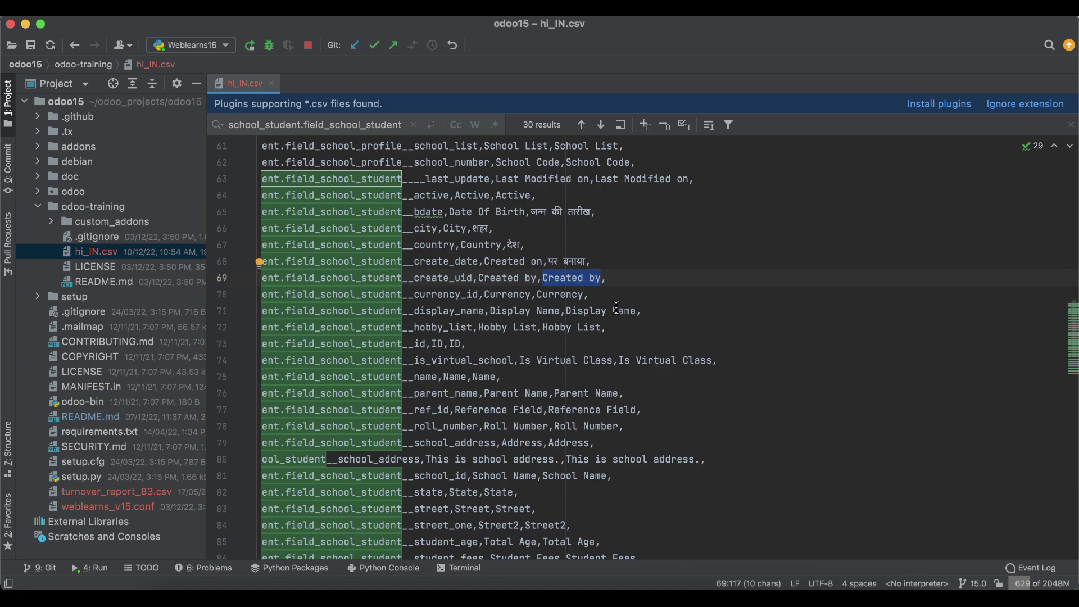
pyautogui.press('super+v')
# - Translate the currency_id value "Currency" in Google Translate and replace it on line 70 with मुद्रा
pyautogui.click(585, 294)
pyautogui.hotkey('alt', 'shift', 'Left')
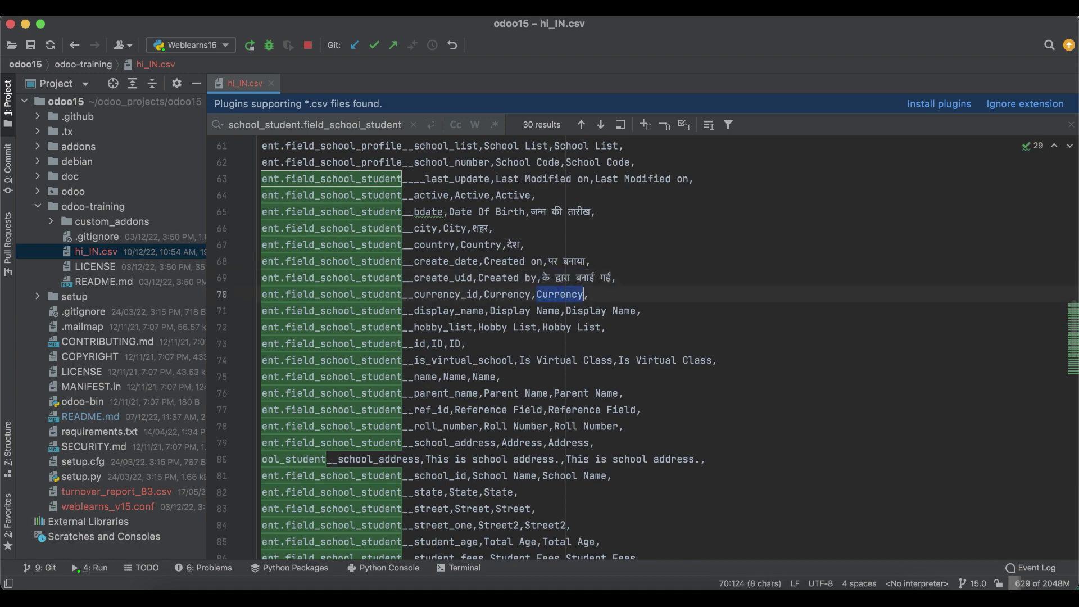
pyautogui.press('super+Tab')
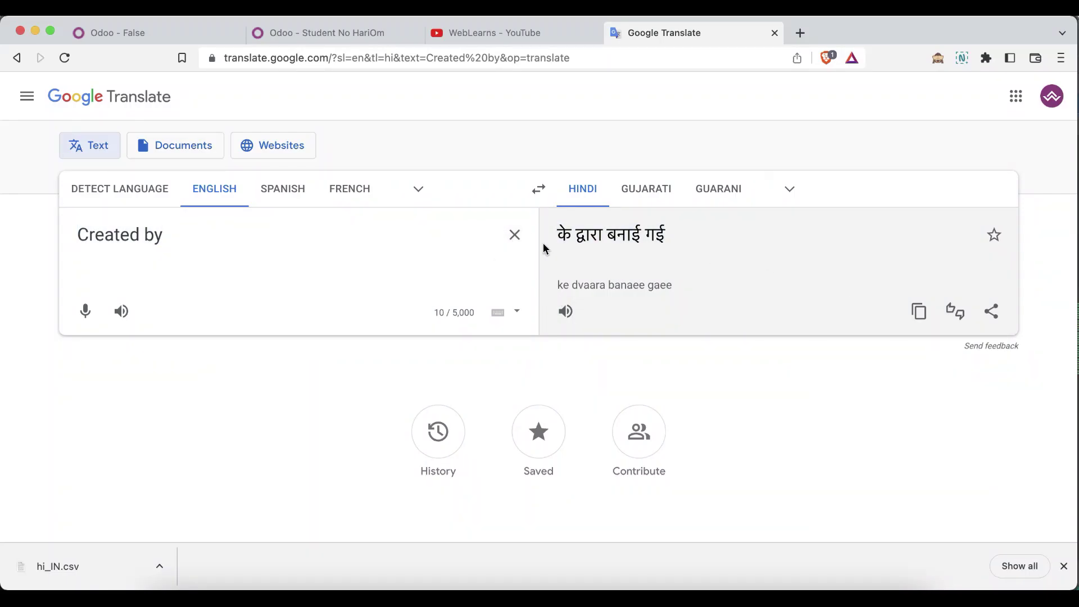
pyautogui.press('super+v')
pyautogui.click(922, 315)
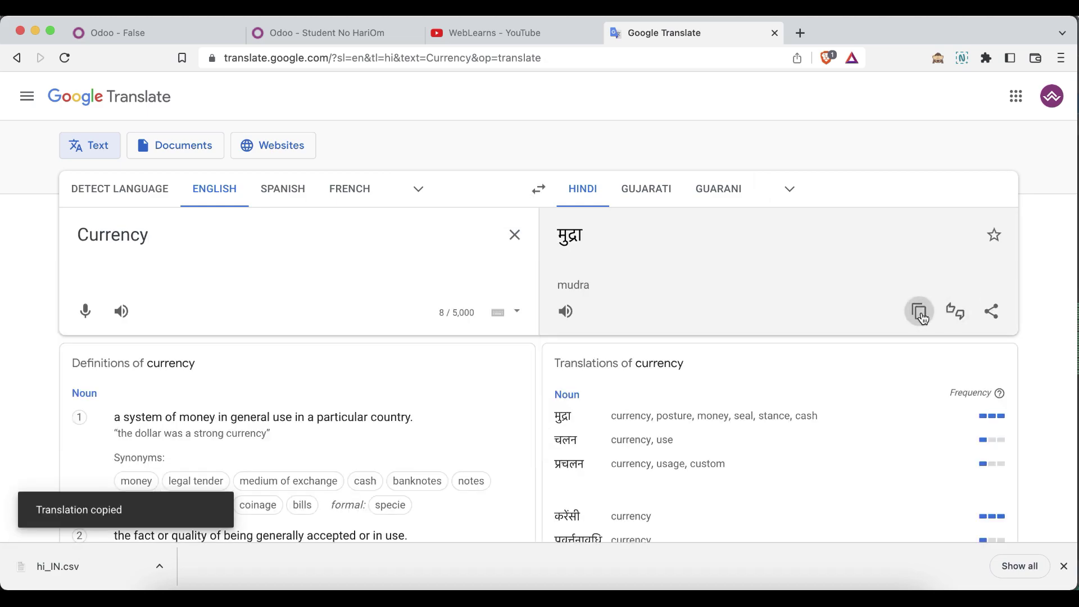
pyautogui.press('super+Tab')
pyautogui.press('super+v')
# - Translate the display_name value "Display Name" in Google Translate and replace it on line 71 with प्रदर्शित होने वाला नाम
pyautogui.hotkey('alt', 'shift', 'Right')
pyautogui.hotkey('alt', 'shift', 'Right')
pyautogui.press('super+c')
pyautogui.press('super+Tab')
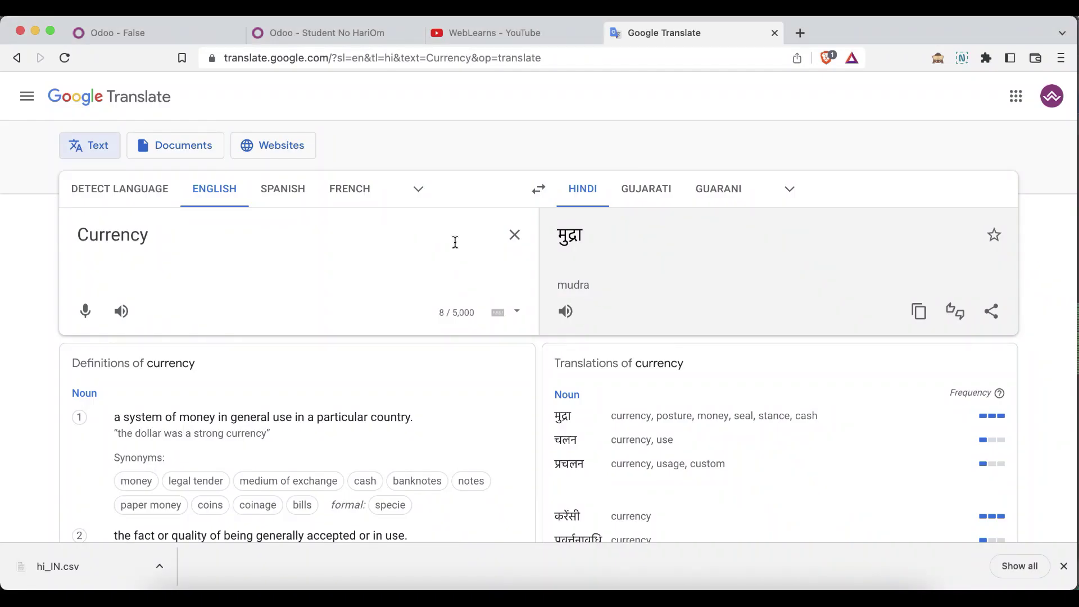
pyautogui.click(513, 235)
pyautogui.press('super+v')
pyautogui.click(917, 311)
pyautogui.press('super+Tab')
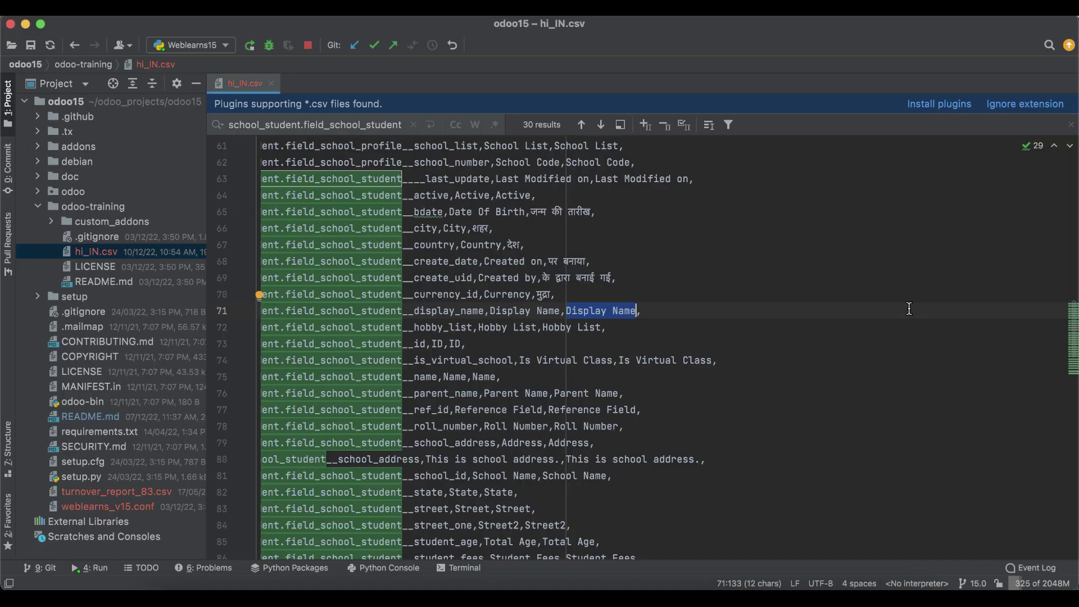
pyautogui.press('super+v')
# - Translate the hobby_list value "Hobby List" in Google Translate and replace it on line 72 with शौक सूची
pyautogui.click(543, 327)
pyautogui.hotkey('alt', 'shift', 'Right')
pyautogui.hotkey('alt', 'shift', 'Right')
pyautogui.press('super+c')
pyautogui.press('super+Tab')
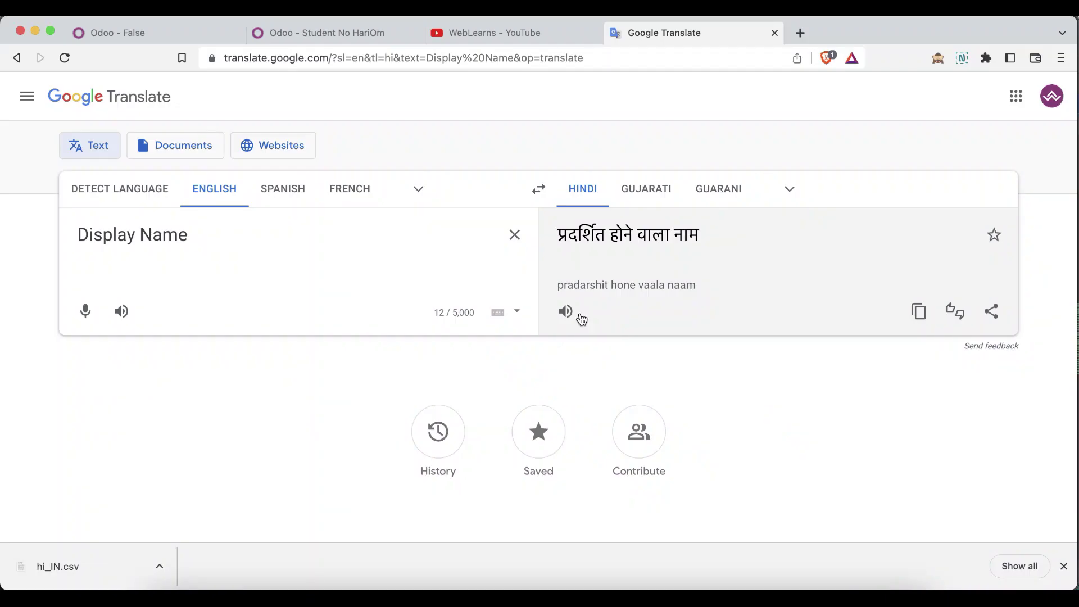
pyautogui.click(513, 235)
pyautogui.press('super+v')
pyautogui.click(919, 312)
pyautogui.press('super+Tab')
pyautogui.press('super+v')
# - Translate the id field's value "ID" in Google Translate and replace it on line 73 with पहचान
pyautogui.doubleClick(463, 344)
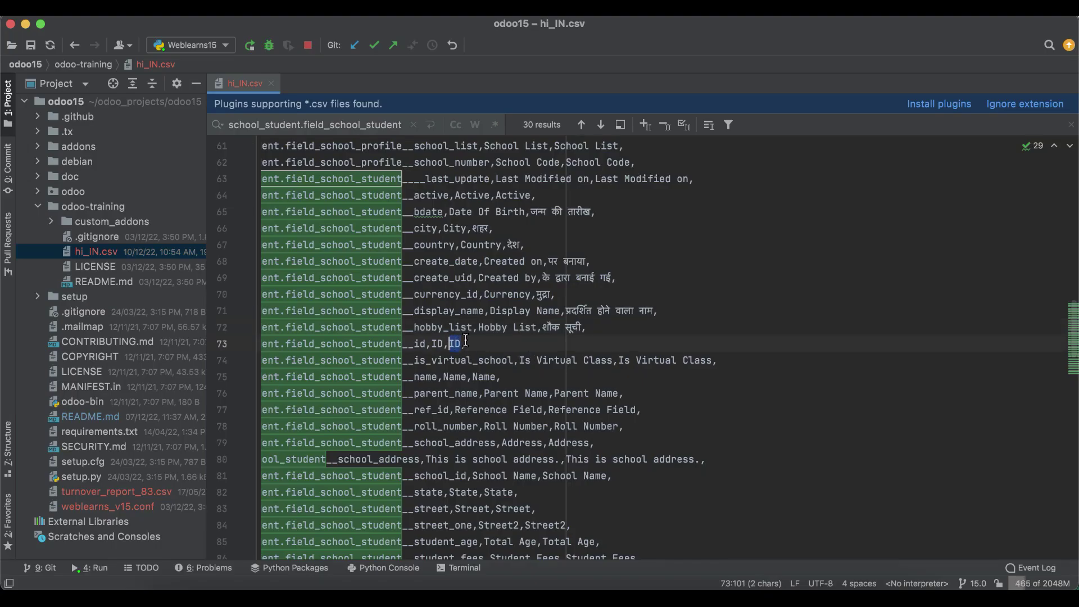
pyautogui.press('super+c')
pyautogui.press('super+Tab')
pyautogui.click(514, 235)
pyautogui.press('super+v')
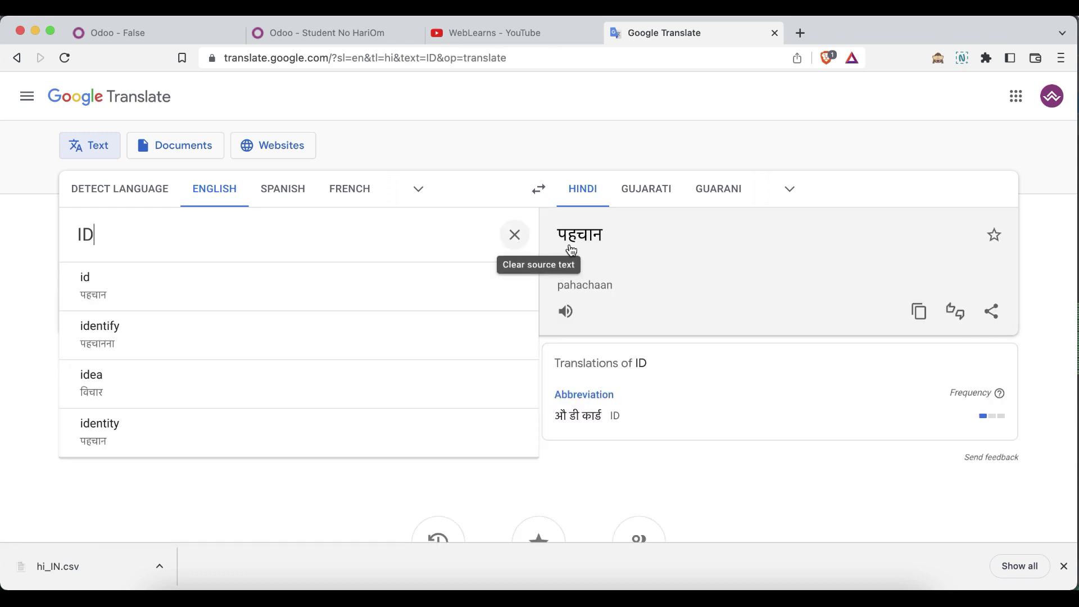
pyautogui.click(919, 311)
pyautogui.press('super+Tab')
pyautogui.press('super+v')
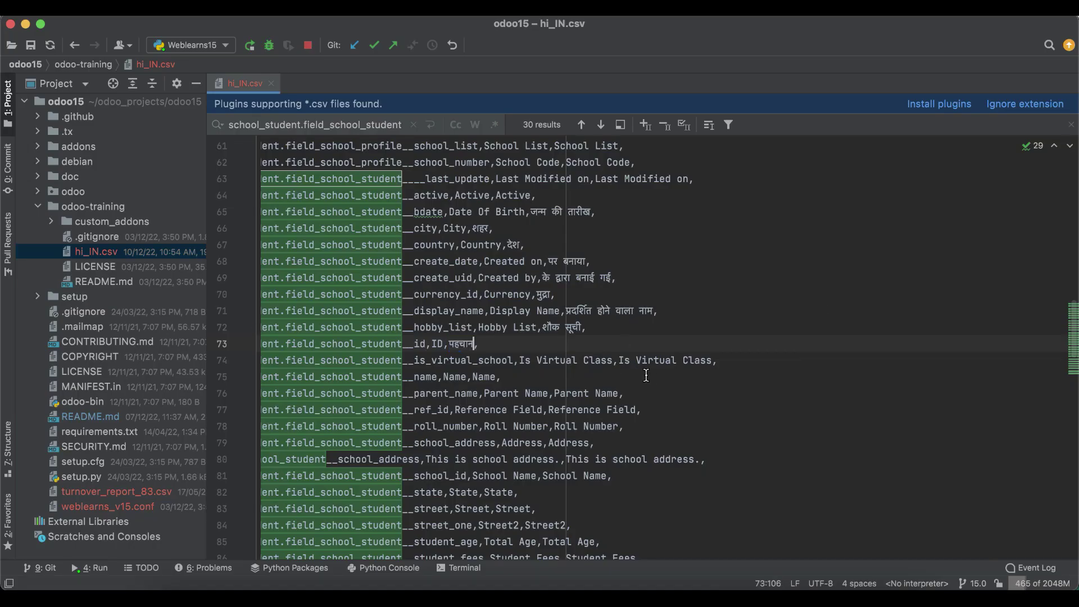
# - Translate the is_virtual_school value "Is Virtual Class" in Google Translate and replace it on line 74 with वर्चुअल क्लास है
pyautogui.click(648, 361)
pyautogui.hotkey('alt', 'shift', 'Right')
pyautogui.hotkey('alt', 'shift', 'Right')
pyautogui.hotkey('alt', 'shift', 'Right')
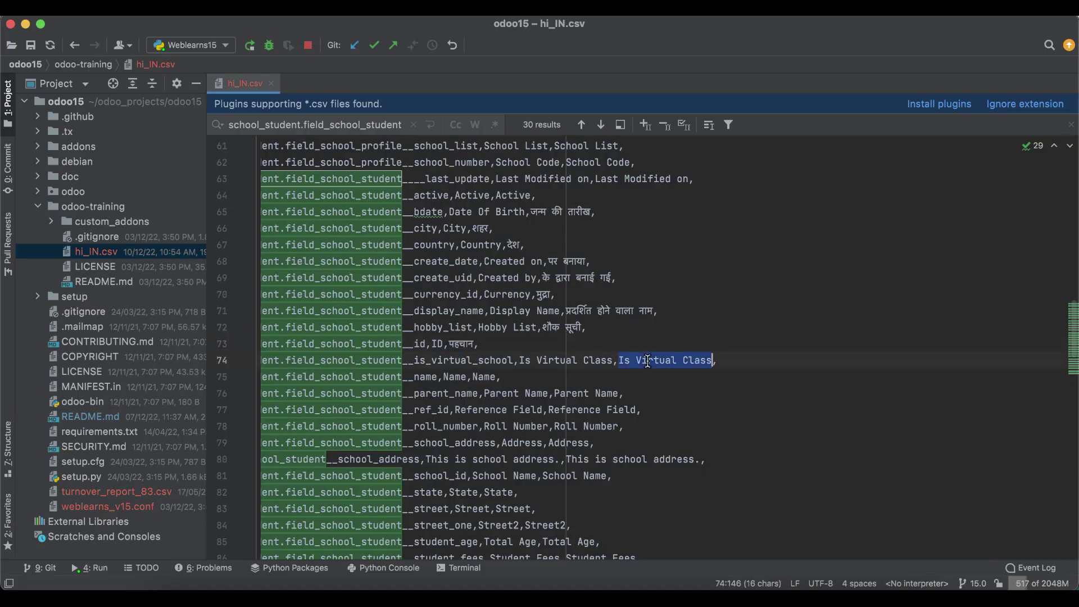
pyautogui.press('super+Tab')
pyautogui.click(515, 234)
pyautogui.hotkey('ctrl', 'v')
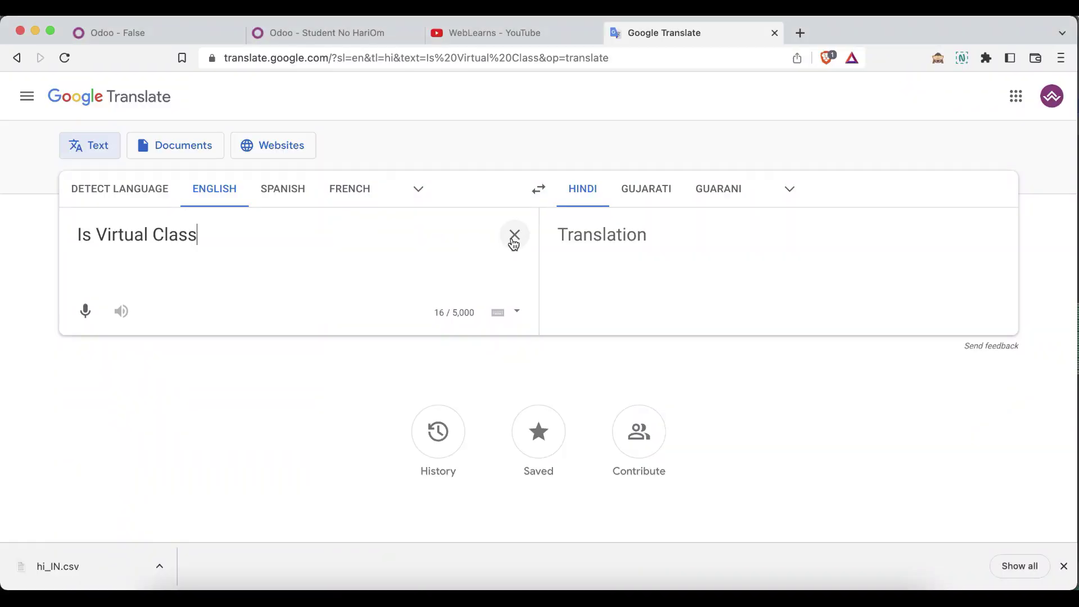
pyautogui.click(919, 311)
pyautogui.press('super+Tab')
pyautogui.press('super+v')
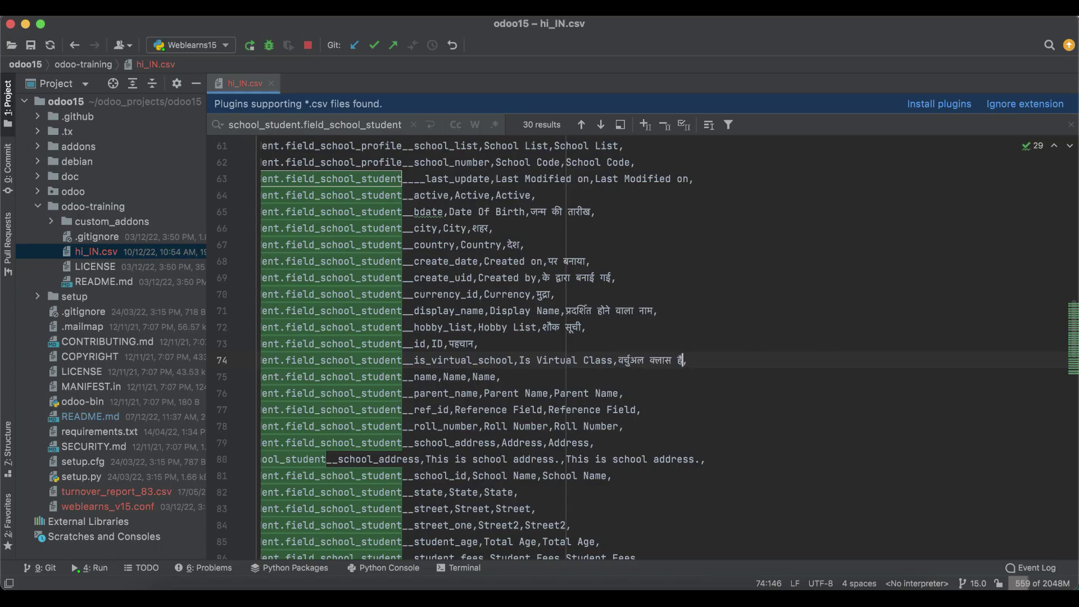
# - Translate the name field's value "Name" in Google Translate and replace it on line 75 with नाम
pyautogui.doubleClick(541, 393)
pyautogui.hotkey('ctrl', 'c')
pyautogui.press('super+Tab')
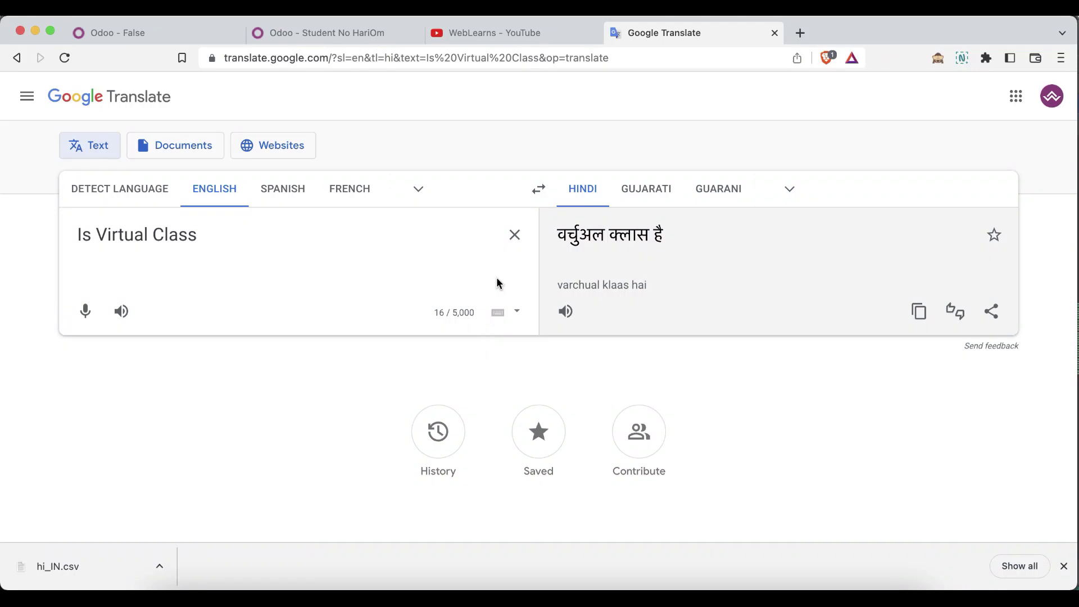
pyautogui.click(514, 235)
pyautogui.hotkey('ctrl', 'v')
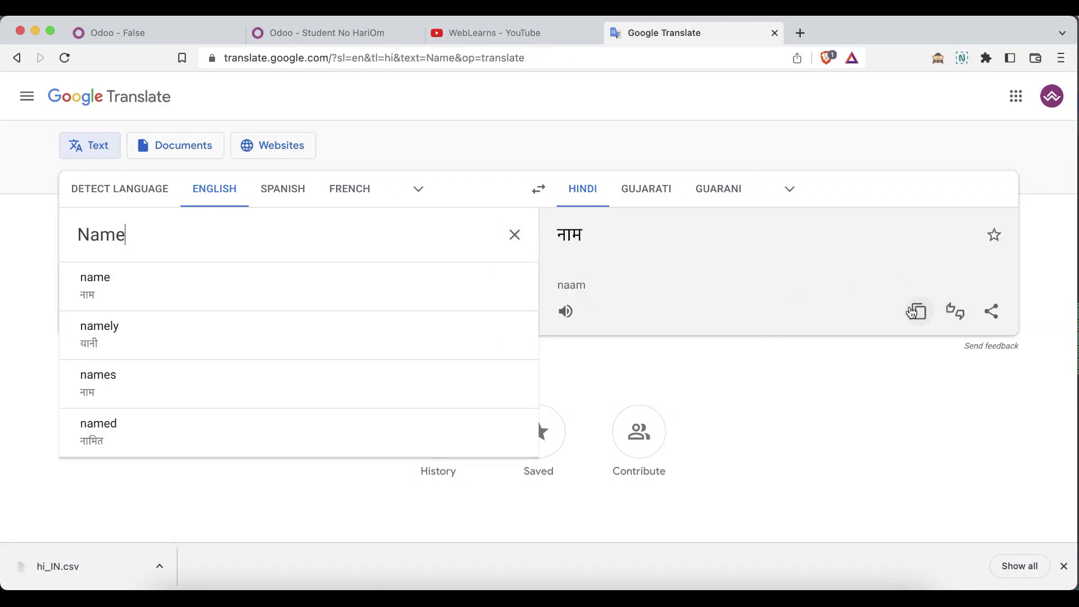
pyautogui.click(918, 311)
pyautogui.press('super+Tab')
pyautogui.press('super+v')
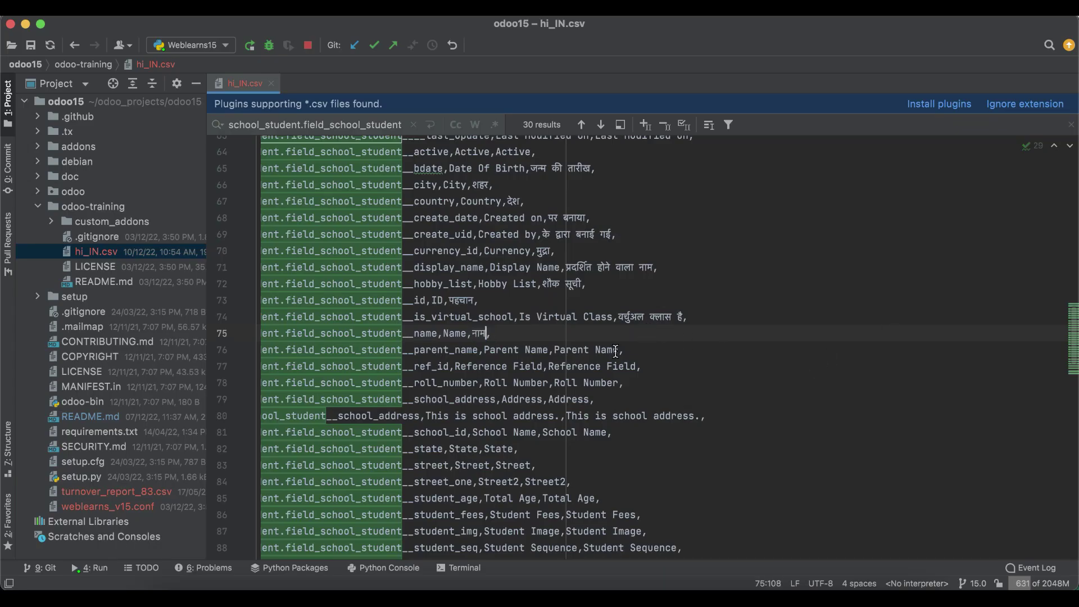
# - Translate the roll_number value "Roll Number" in Google Translate and replace it on line 78 with रोल नंबर
pyautogui.click(556, 382)
pyautogui.hotkey('alt', 'shift', 'Right')
pyautogui.hotkey('alt', 'shift', 'Right')
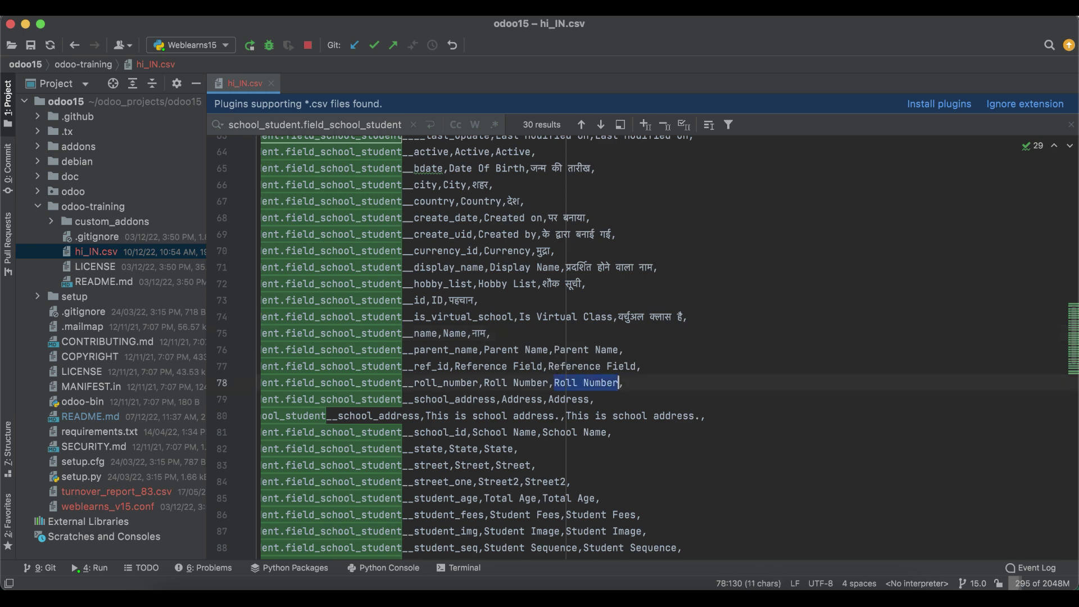
pyautogui.press('super+c')
pyautogui.press('super+Tab')
pyautogui.click(512, 236)
pyautogui.press('super+v')
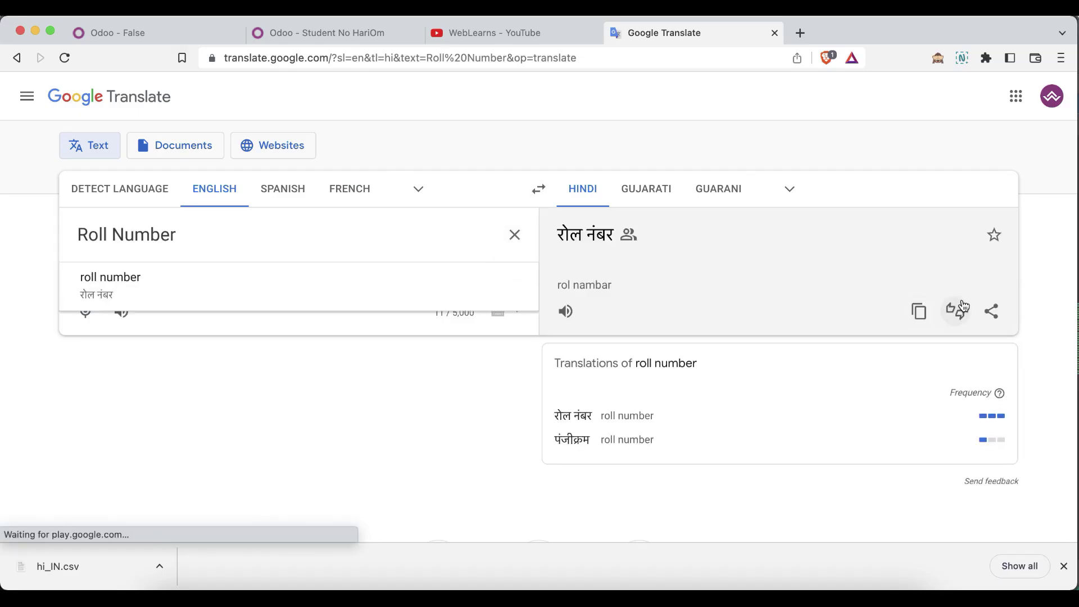
pyautogui.click(919, 312)
pyautogui.press('super+Tab')
pyautogui.press('super+v')
# - Translate the school_address value "Address" in Google Translate and replace it on line 79 with पता
pyautogui.click(554, 401)
pyautogui.hotkey('alt', 'shift', 'Right')
pyautogui.press('super+c')
pyautogui.press('super+Tab')
pyautogui.click(515, 235)
pyautogui.press('super+v')
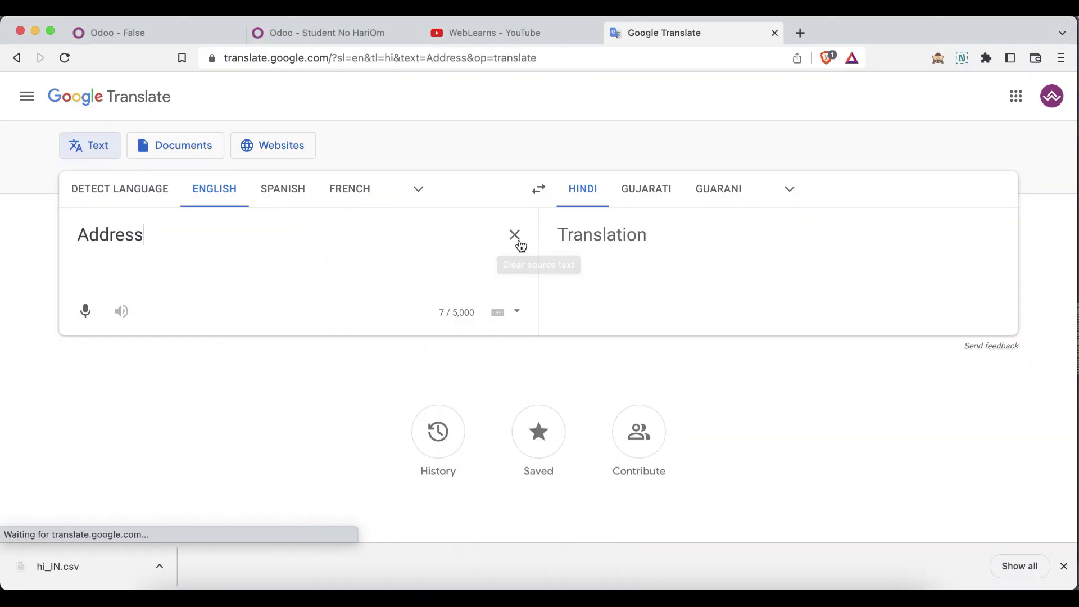
pyautogui.click(921, 313)
pyautogui.press('super+Tab')
pyautogui.press('super+v')
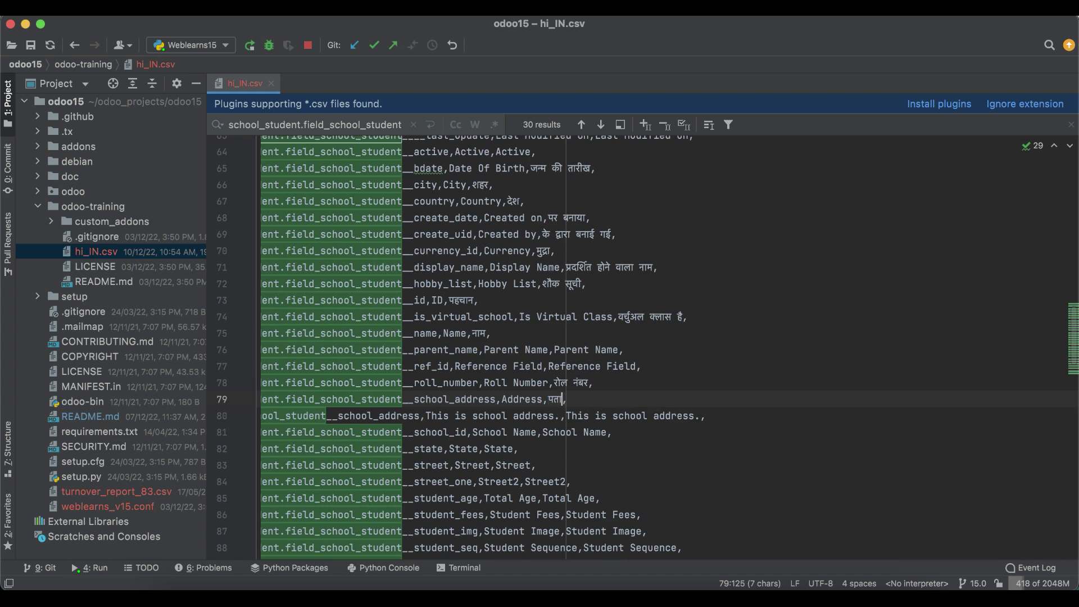
# - Translate the school_address help text "This is school address." in Google Translate and replace it on line 80 with यह स्कूल का पता है।
pyautogui.click(567, 414)
pyautogui.hotkey('alt', 'shift', 'Right')
pyautogui.hotkey('alt', 'shift', 'Right')
pyautogui.hotkey('alt', 'shift', 'Right')
pyautogui.hotkey('alt', 'shift', 'Right')
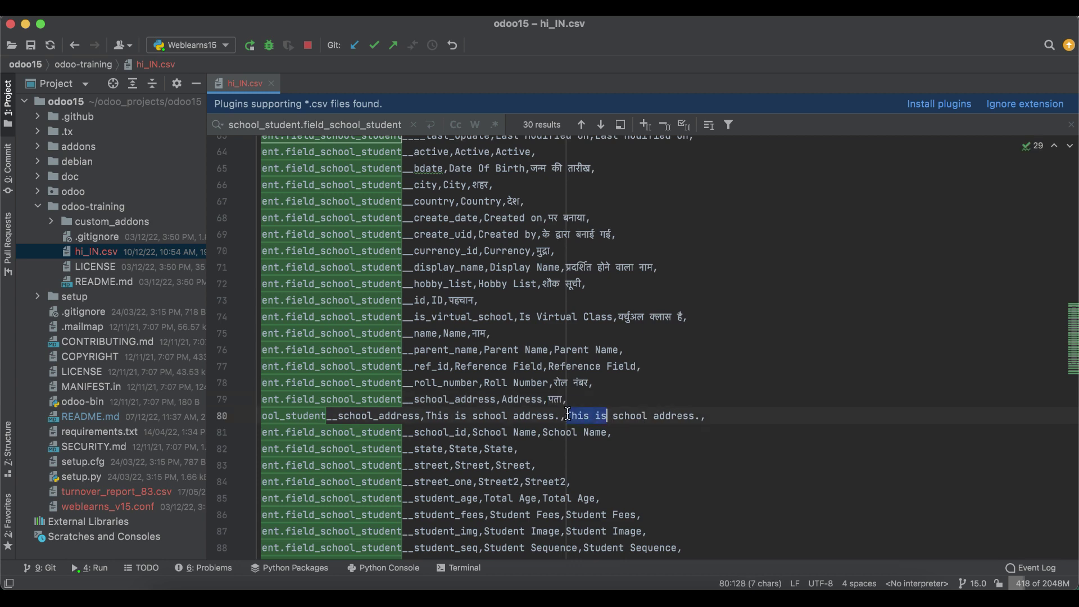
pyautogui.press('super+c')
pyautogui.press('super+Tab')
pyautogui.click(515, 235)
pyautogui.press('super+v')
pyautogui.click(919, 312)
pyautogui.press('super+Tab')
pyautogui.press('super+v')
# - Translate the school_id value "School Name" in Google Translate and replace it on line 81 with विद्यालय का नाम
pyautogui.press('Right')
pyautogui.hotkey('alt', 'shift', 'Right')
pyautogui.hotkey('alt', 'shift', 'Right')
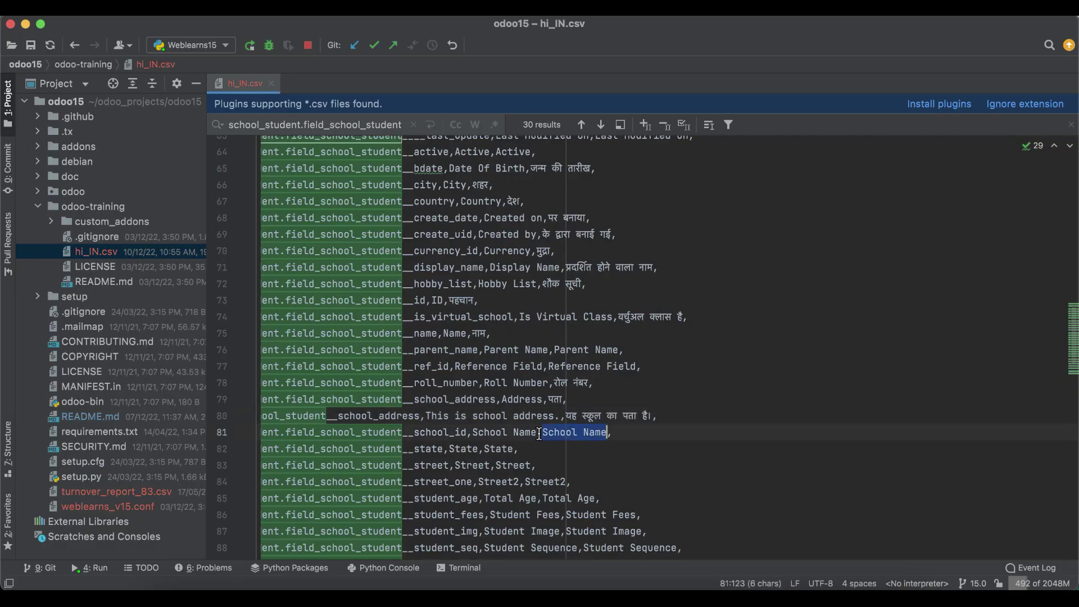
pyautogui.press('super+c')
pyautogui.press('super+Tab')
pyautogui.click(513, 234)
pyautogui.press('super+v')
pyautogui.click(906, 311)
pyautogui.press('super+Tab')
pyautogui.press('super+v')
# - Look through the remaining untranslated school_student rows and review the Hindi values from line 65 onward in hi_IN.csv
pyautogui.click(498, 448)
pyautogui.doubleClick(497, 448)
pyautogui.scroll(-3, 589, 478)
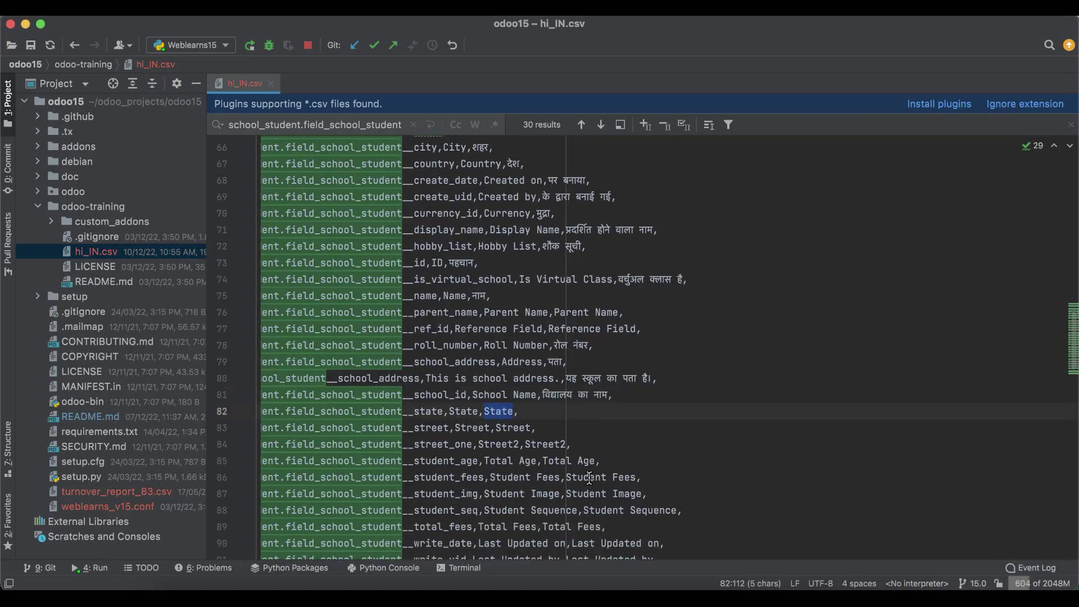
pyautogui.scroll(-2, 600, 502)
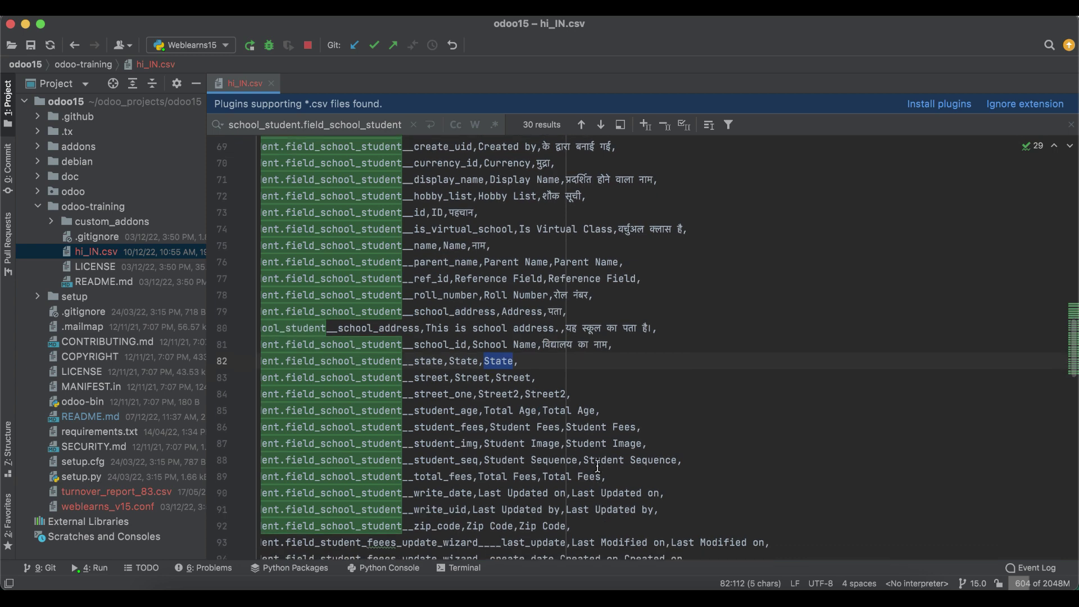
pyautogui.scroll(-3, 583, 527)
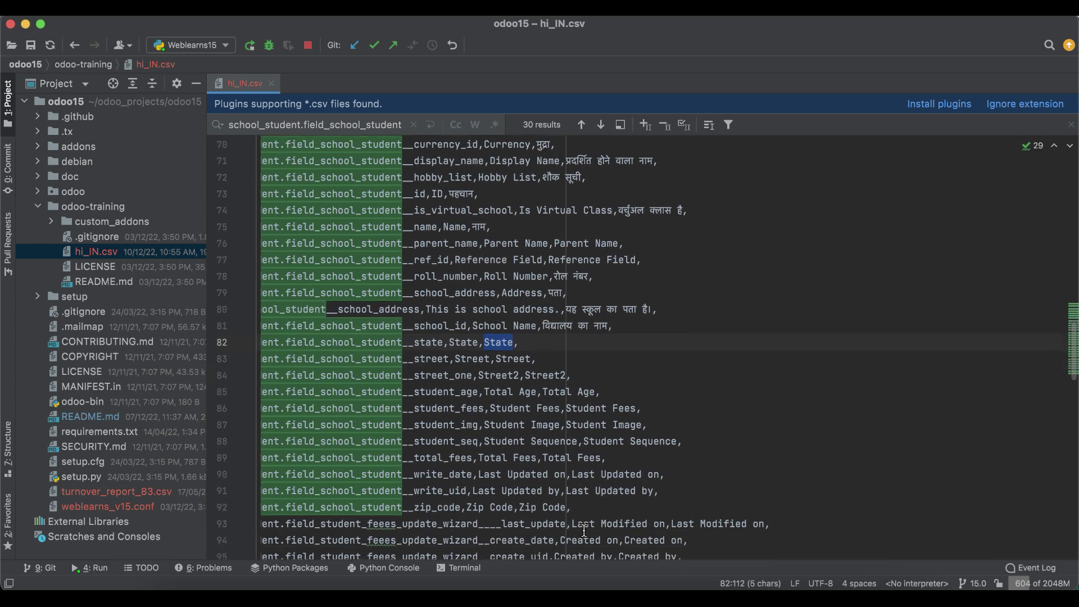
pyautogui.scroll(13, 584, 532)
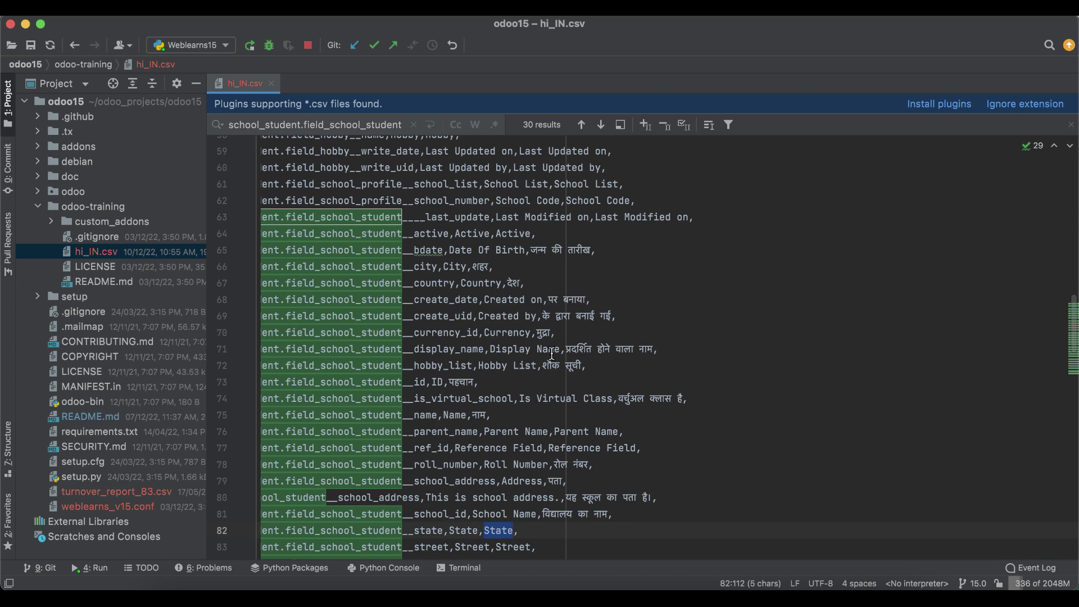
pyautogui.moveTo(489, 250); pyautogui.dragTo(605, 471)
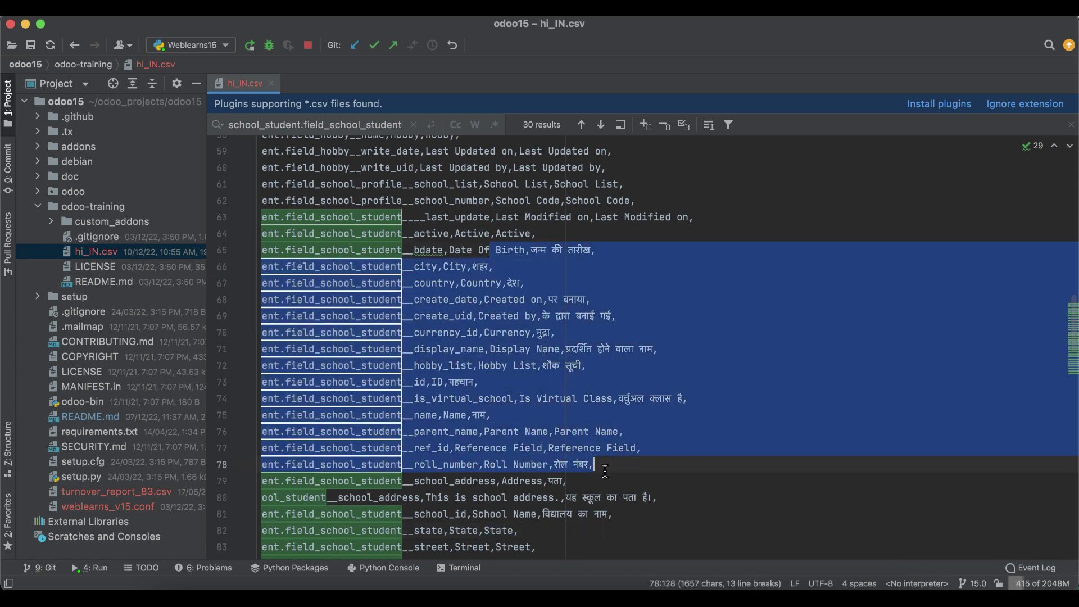
pyautogui.click(578, 383)
# - Switch to Odoo in the browser, open the Import Translation dialog and upload hi_IN.csv from the odoo-training folder
pyautogui.click(311, 588)
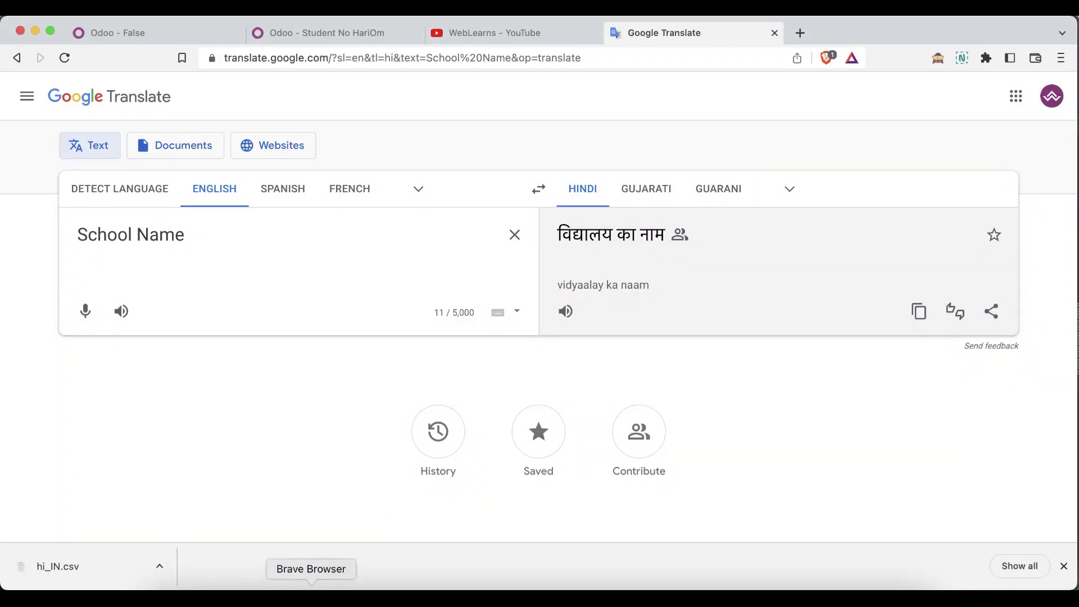
pyautogui.click(170, 23)
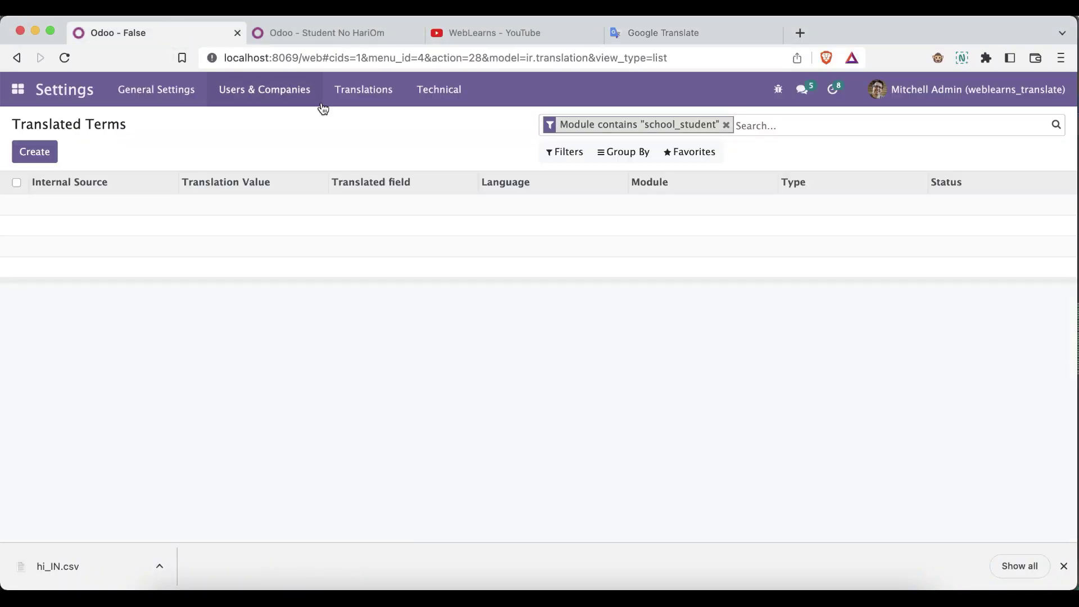
pyautogui.click(363, 97)
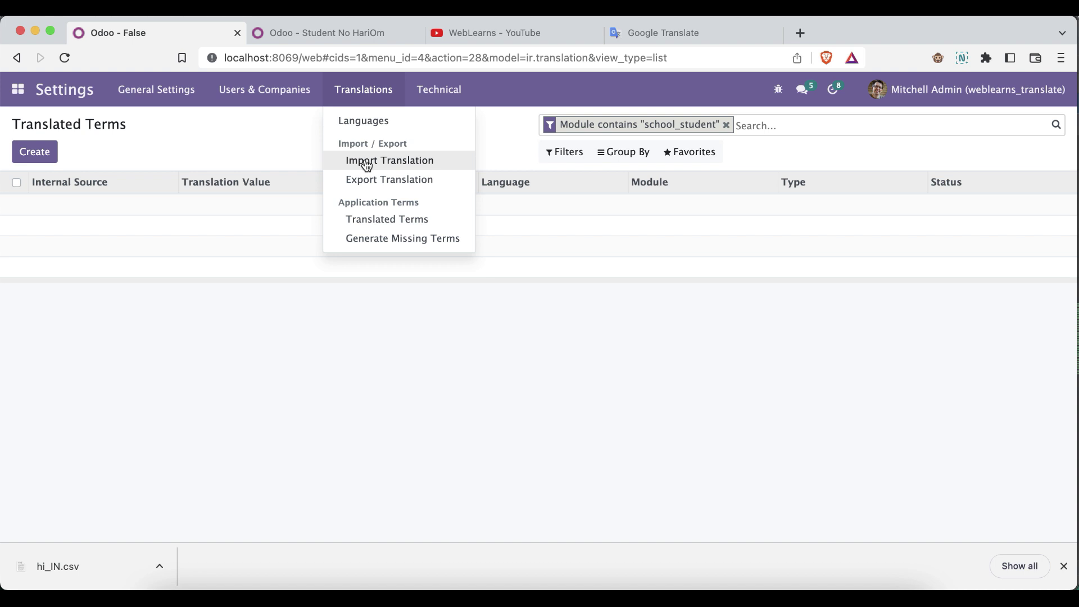
pyautogui.click(365, 159)
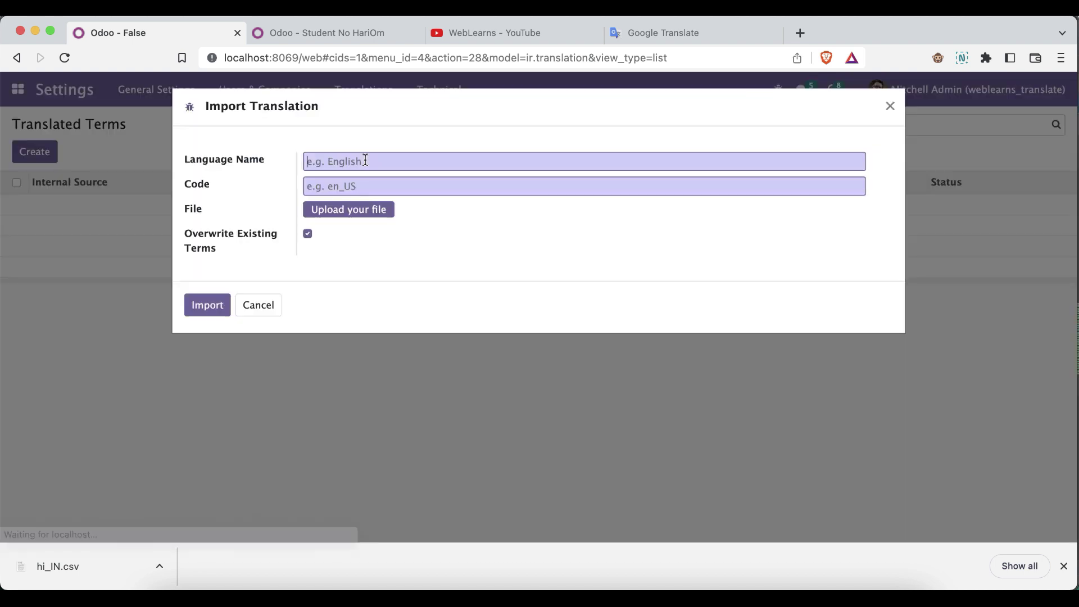
pyautogui.click(356, 209)
pyautogui.click(381, 201)
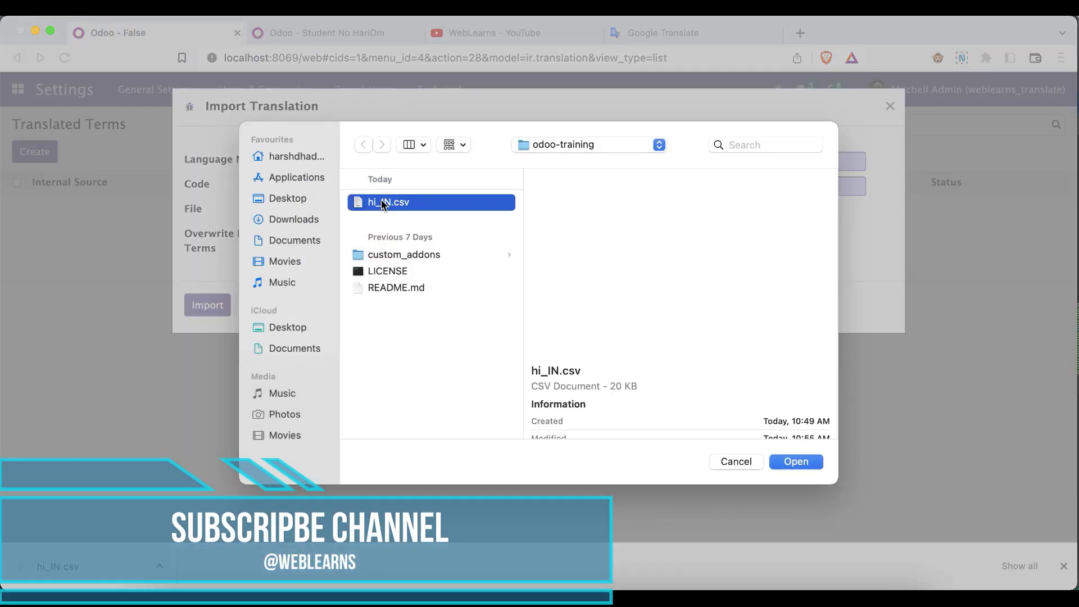
pyautogui.click(799, 461)
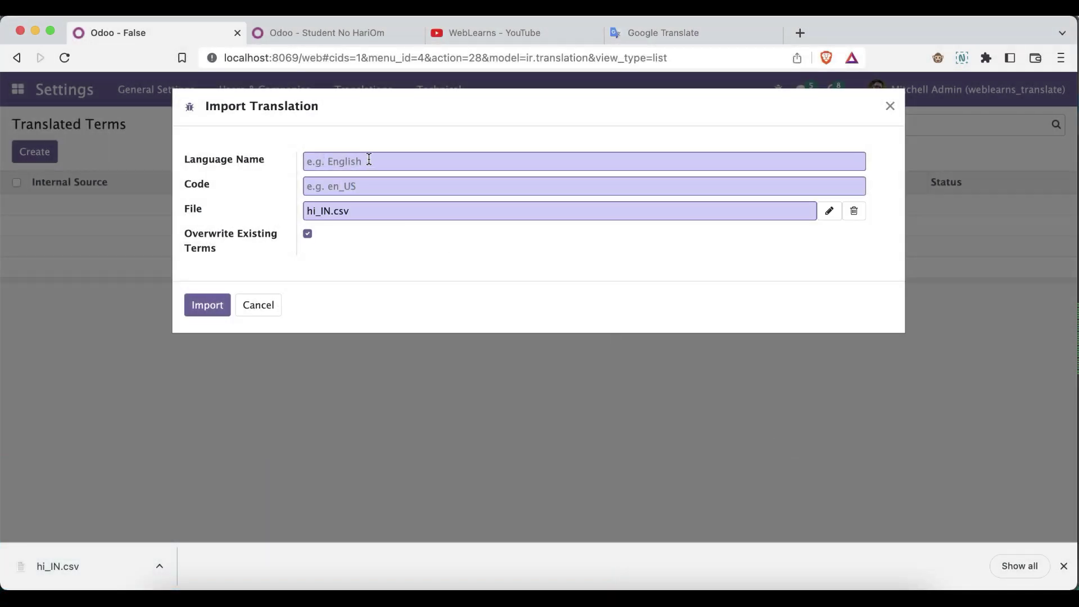
# - Set the import's language name to Hindi and fill in hi_IN as the code
pyautogui.write('Hindi')
pyautogui.press('Tab')
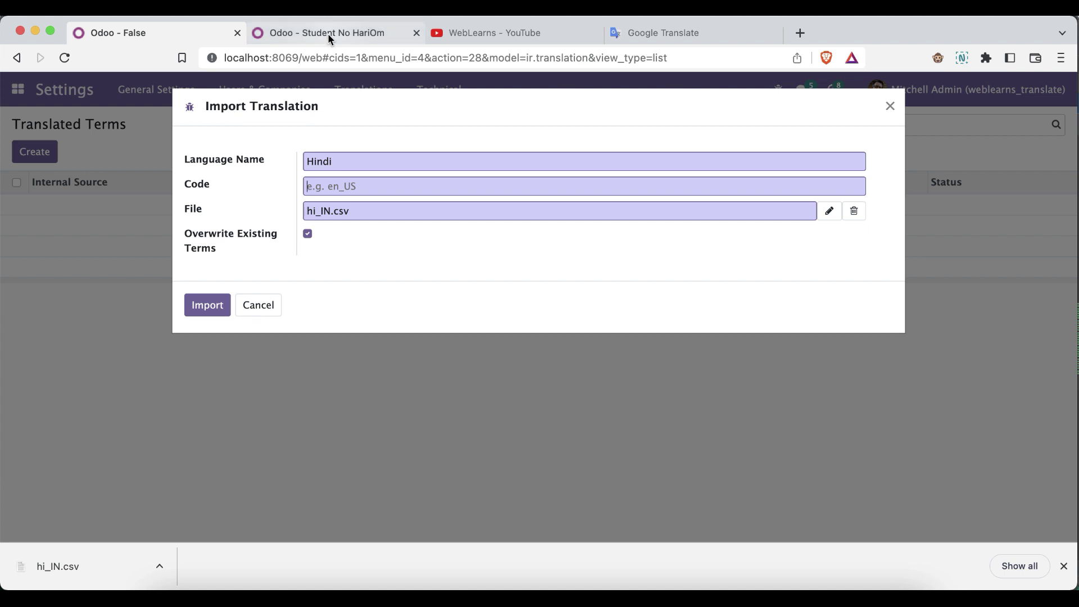
pyautogui.write('hi_IN')
# - In the second Odoo tab, open the Hindi record in the Languages settings and copy its locale code
pyautogui.click(299, 34)
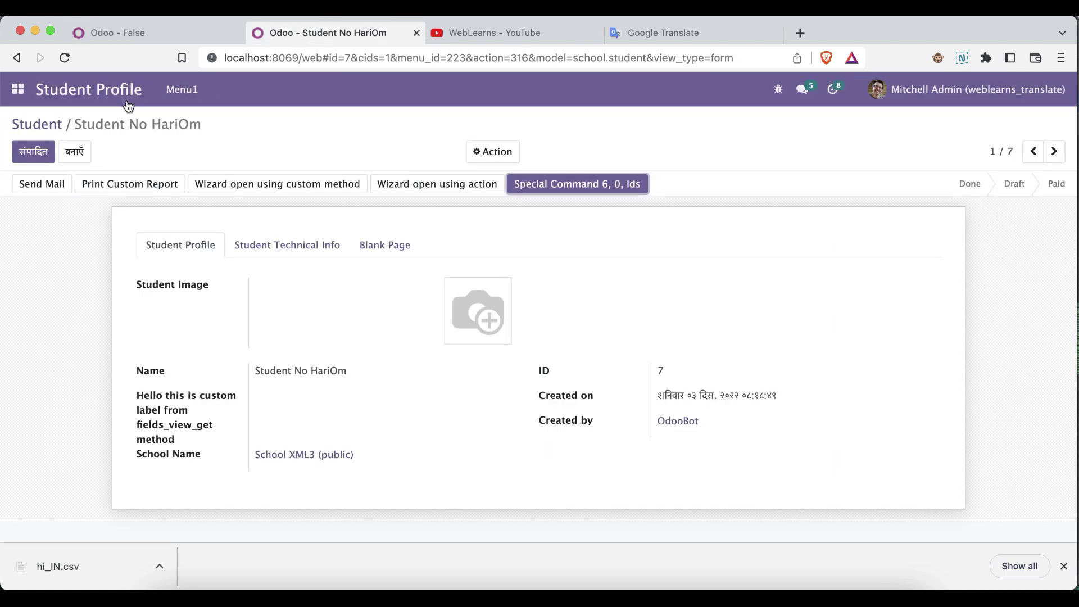
pyautogui.click(17, 89)
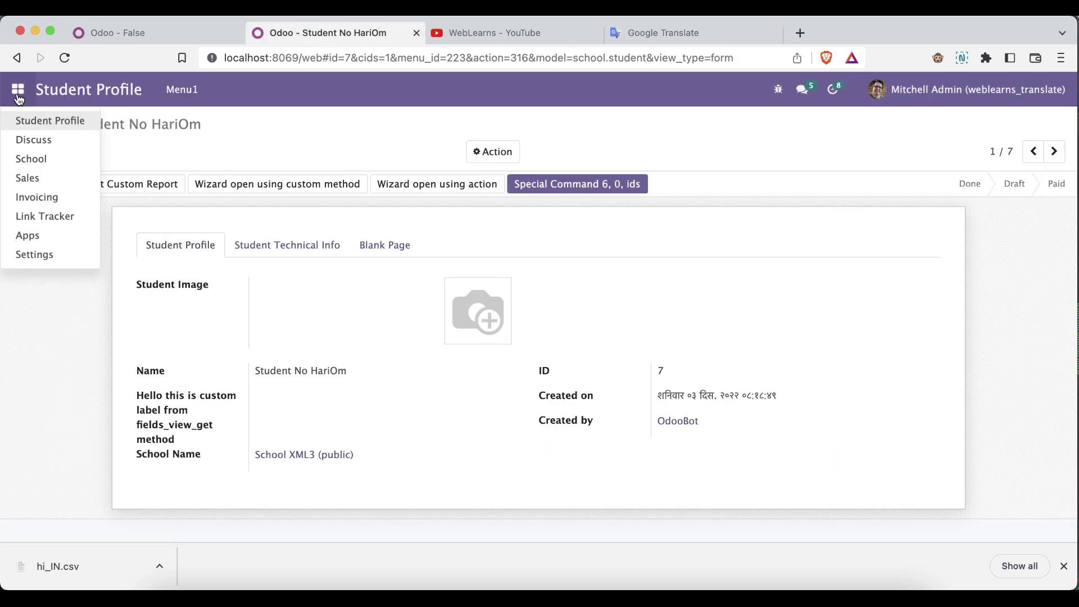
pyautogui.click(43, 256)
pyautogui.click(343, 92)
pyautogui.click(355, 119)
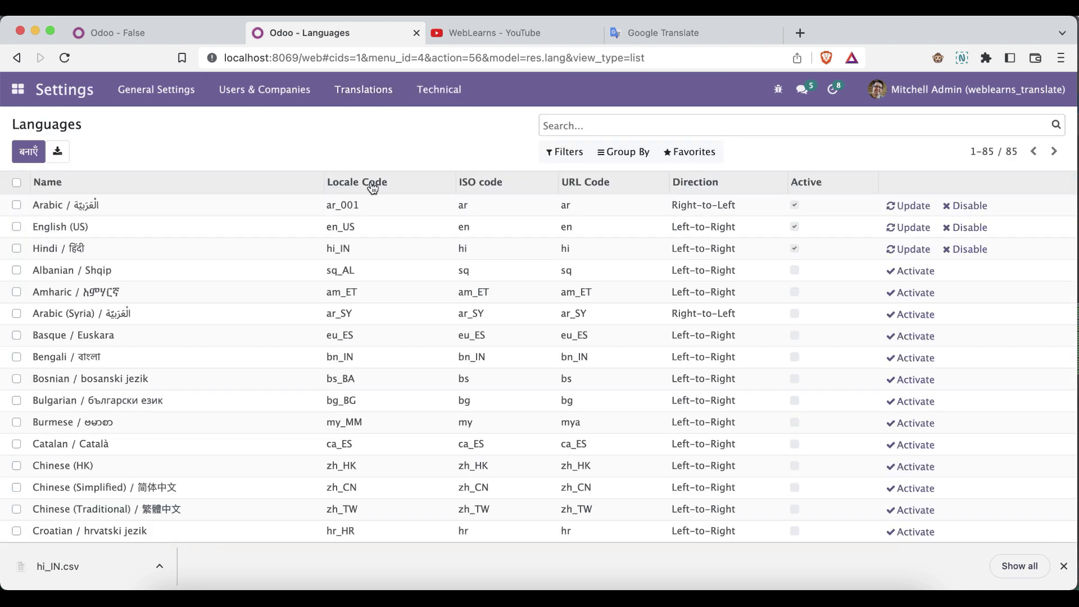
pyautogui.click(380, 245)
pyautogui.moveTo(256, 318); pyautogui.dragTo(277, 319)
pyautogui.hotkey('ctrl', 'c')
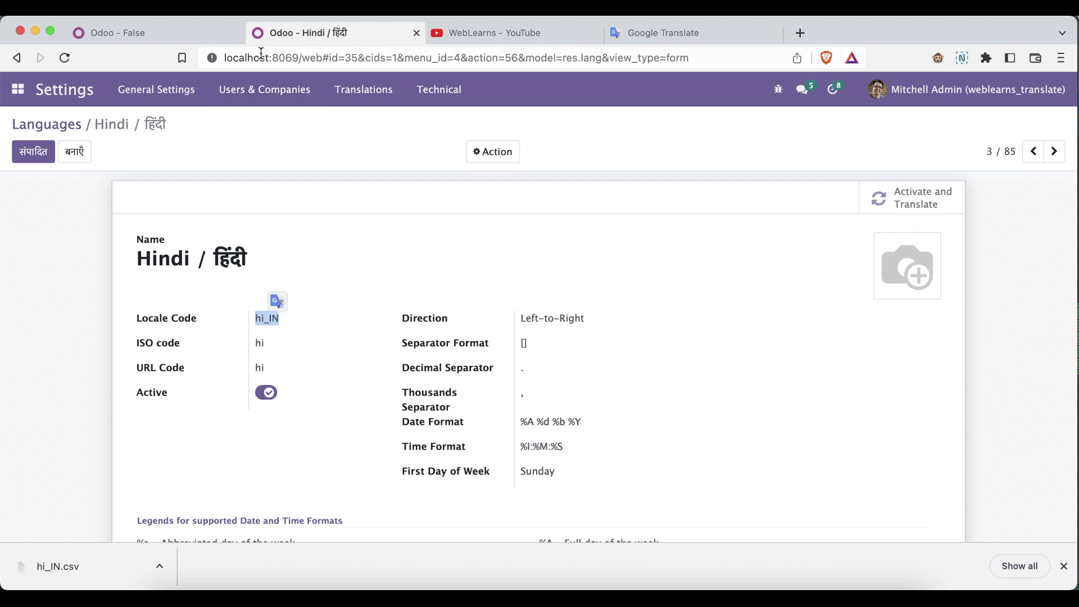
# - Paste the locale code hi_IN as the language code in the Import Translation dialog and run the import
pyautogui.click(203, 34)
pyautogui.doubleClick(358, 179)
pyautogui.hotkey('ctrl', 'v')
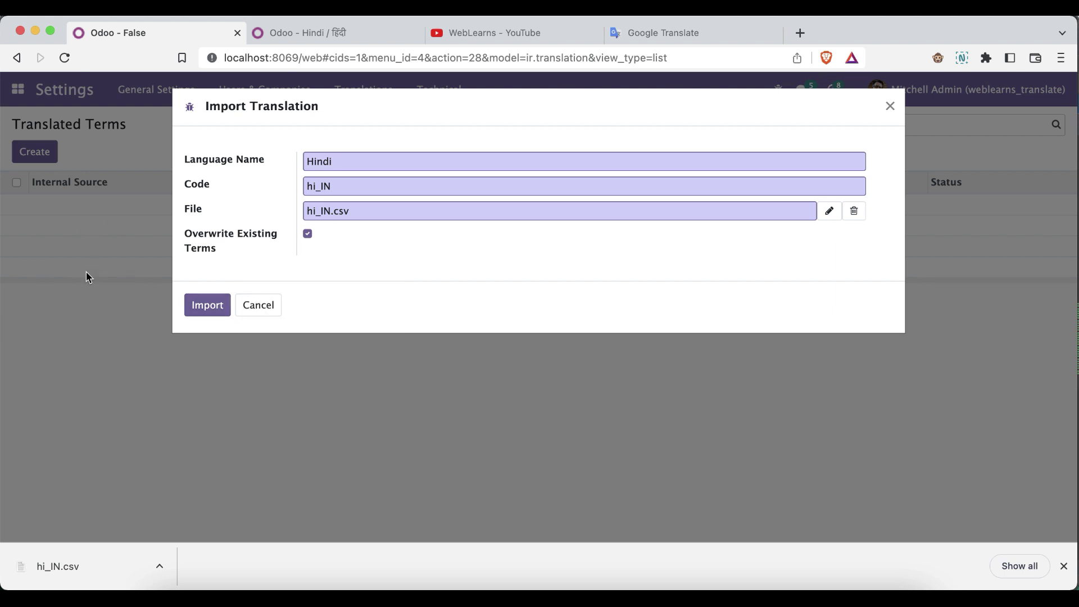
pyautogui.click(206, 306)
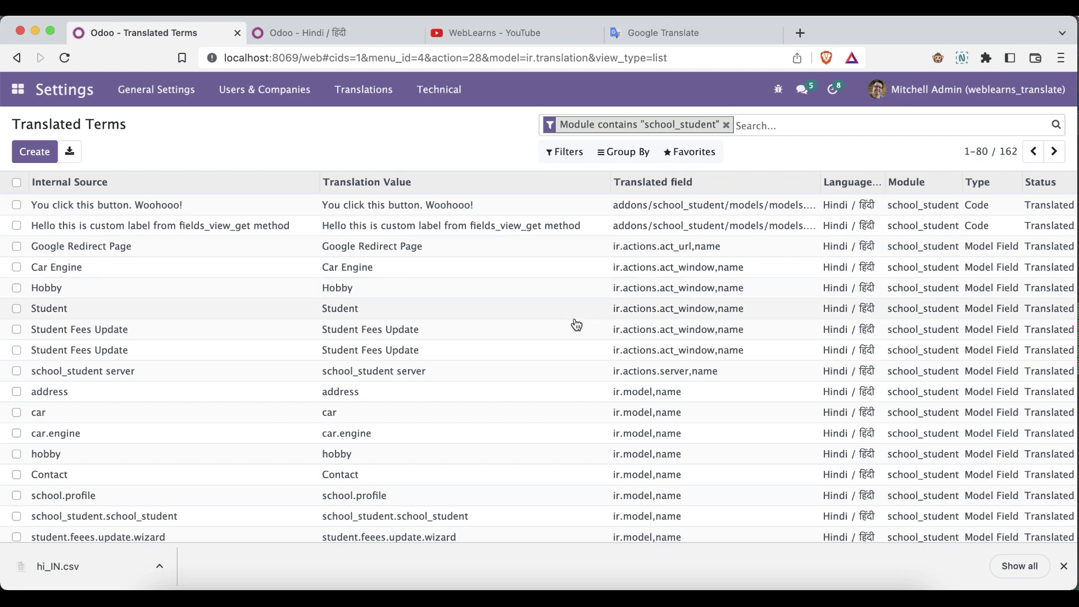
# - Check the translation values of the school_student entries in the Translated Terms list
pyautogui.scroll(-15, 590, 390)
pyautogui.scroll(10, 590, 390)
pyautogui.scroll(-10, 590, 390)
pyautogui.scroll(-10, 590, 390)
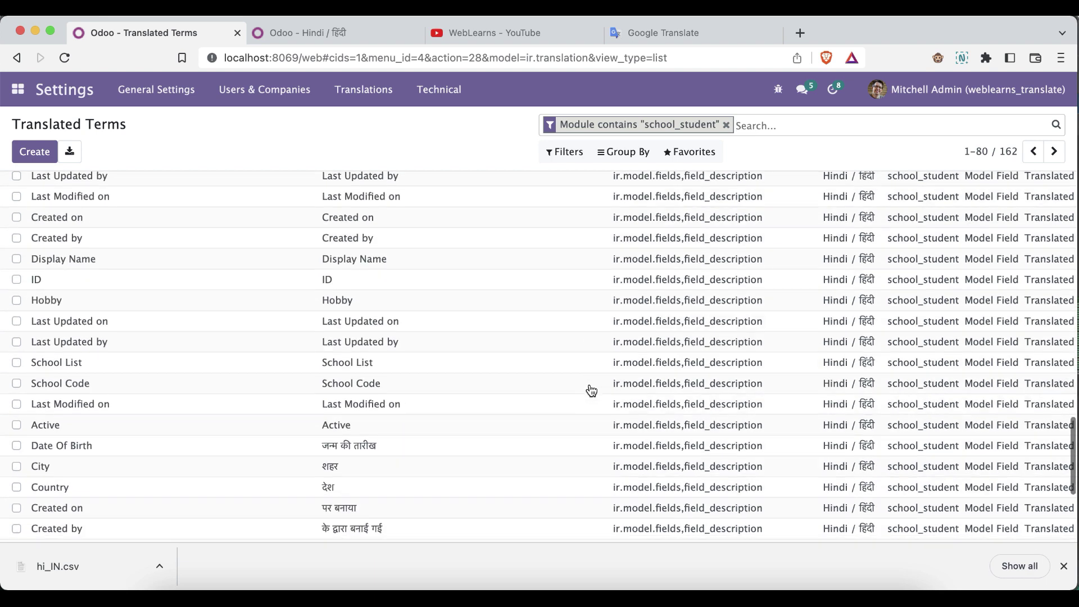
pyautogui.scroll(2, 352, 322)
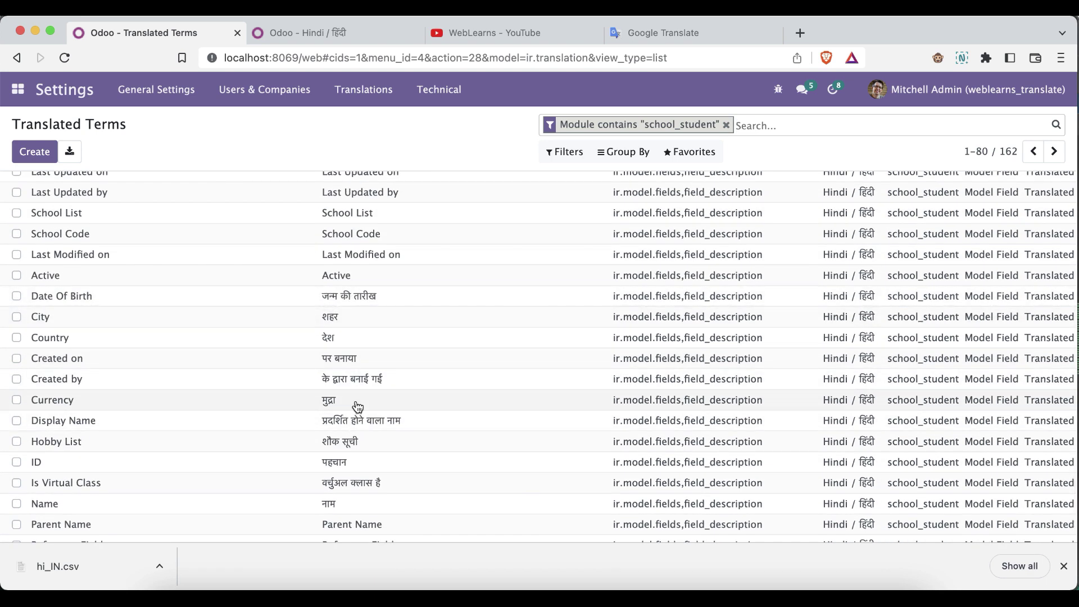
pyautogui.scroll(5, 356, 386)
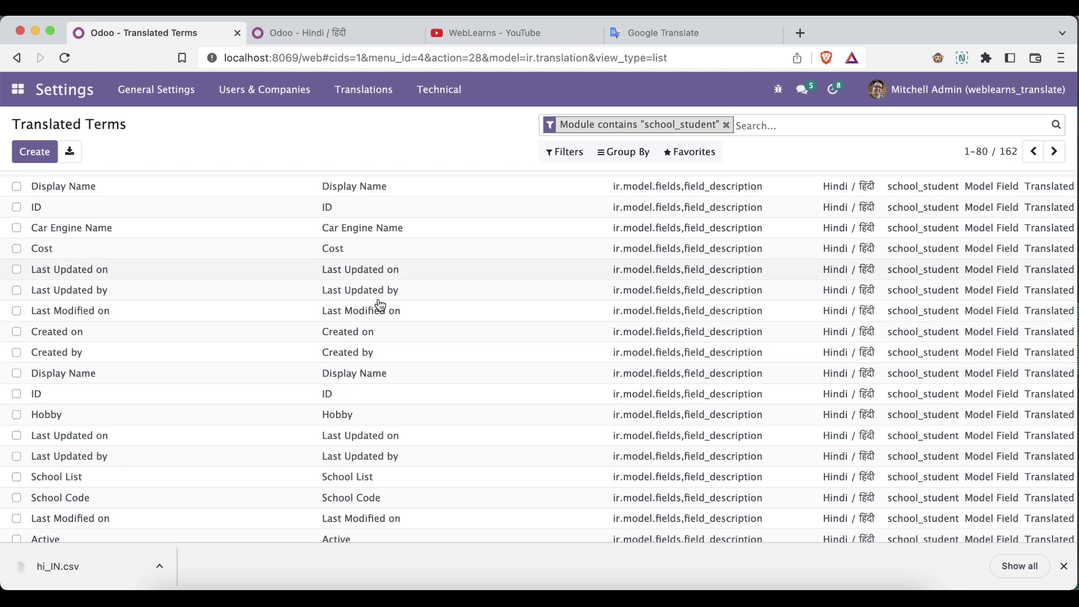
# - Open the Student Profile app in the second Odoo tab
pyautogui.click(308, 36)
pyautogui.click(19, 95)
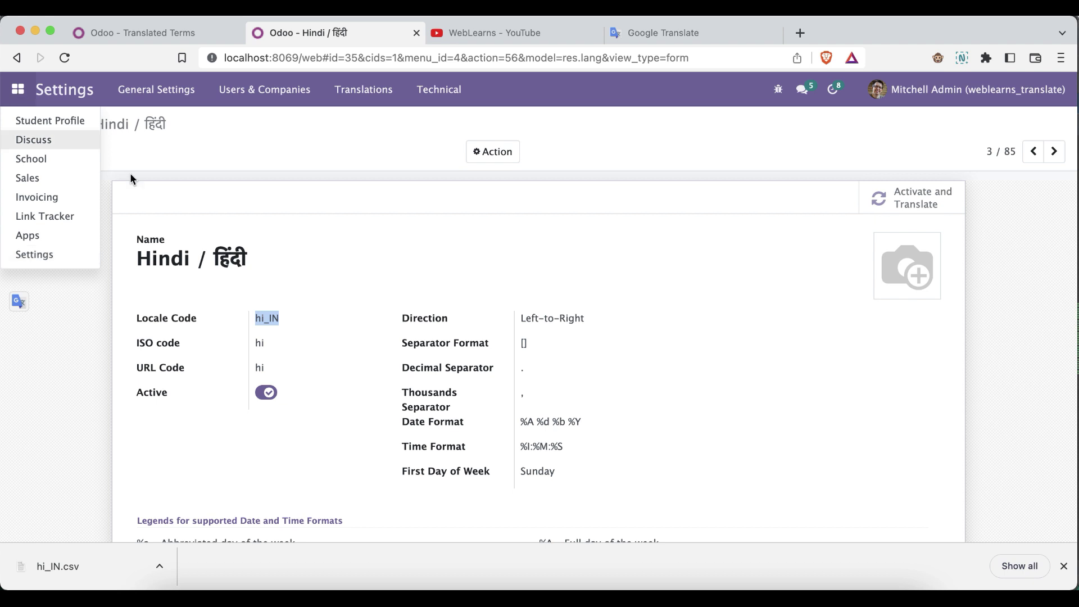
pyautogui.click(68, 120)
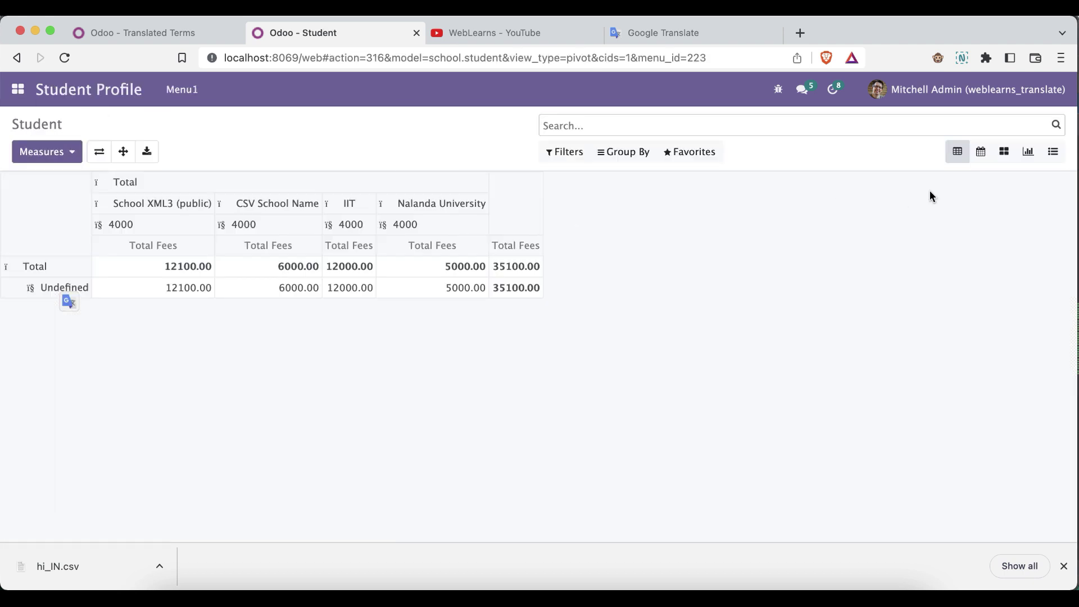
# - Show the students as a list, and in PyCharm check the State and Total Fees translation values of the school_student fields in hi_IN.csv
pyautogui.click(1052, 156)
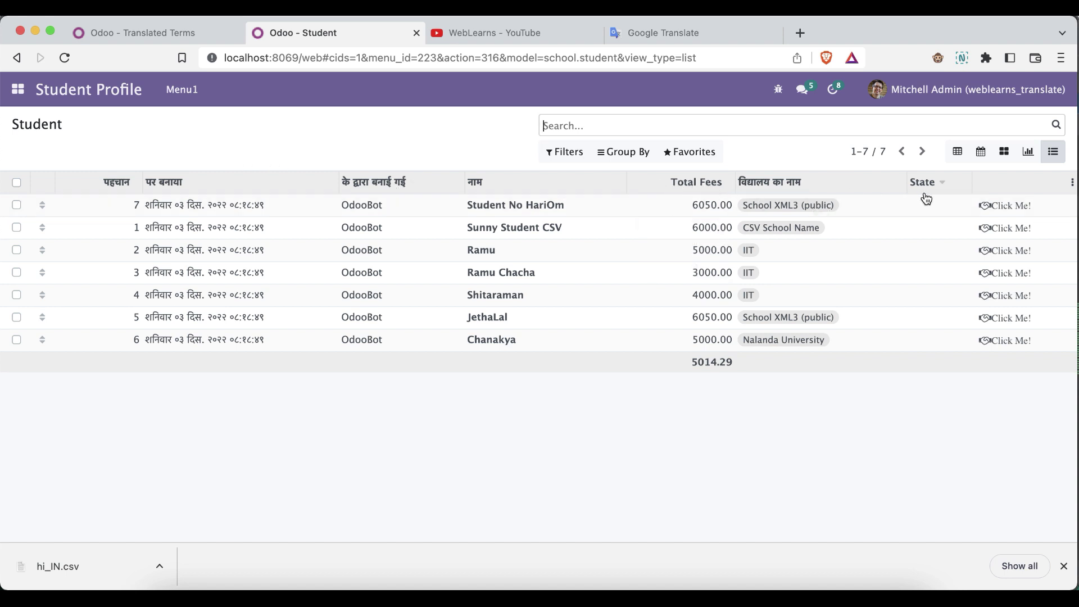
pyautogui.click(378, 579)
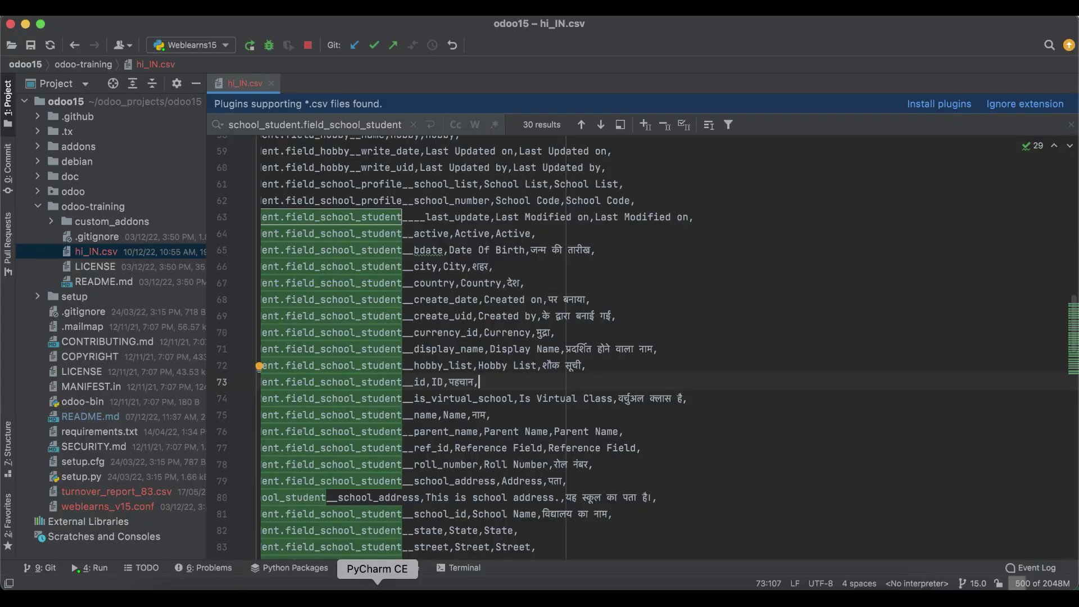
pyautogui.scroll(-3, 522, 384)
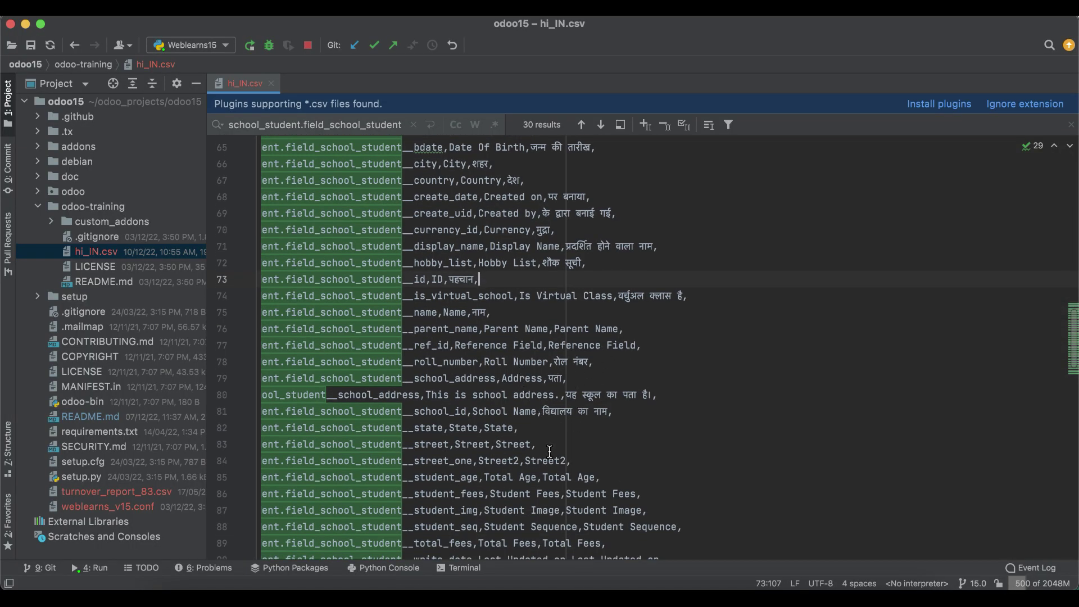
pyautogui.scroll(-1, 514, 413)
pyautogui.doubleClick(505, 403)
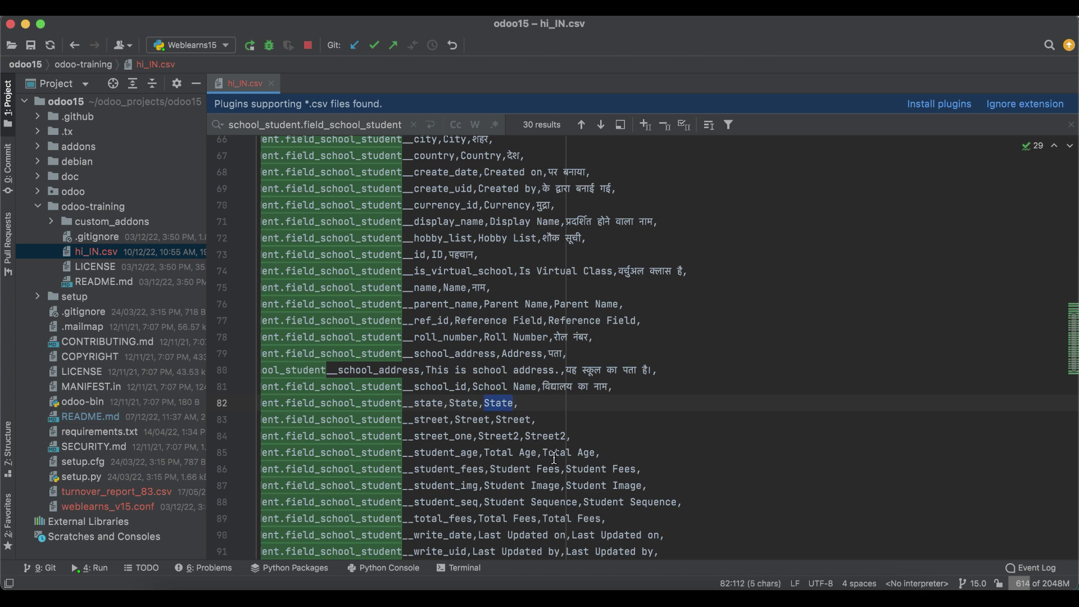
pyautogui.scroll(-1, 577, 516)
pyautogui.moveTo(543, 492); pyautogui.dragTo(599, 493)
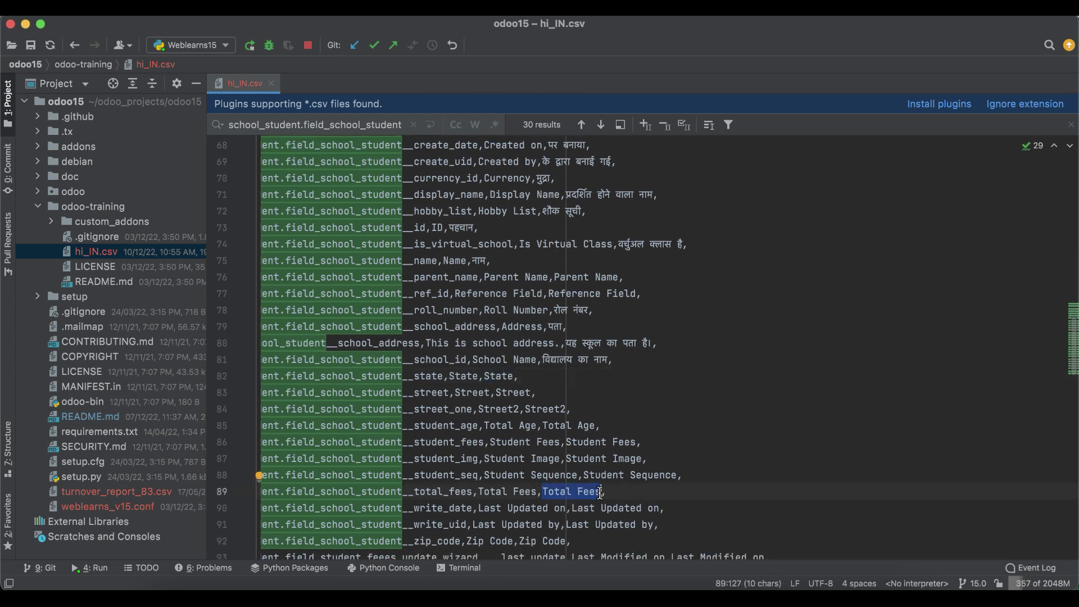
# - Return to Odoo in the browser, open the first student record and check the field labels on its form
pyautogui.click(311, 587)
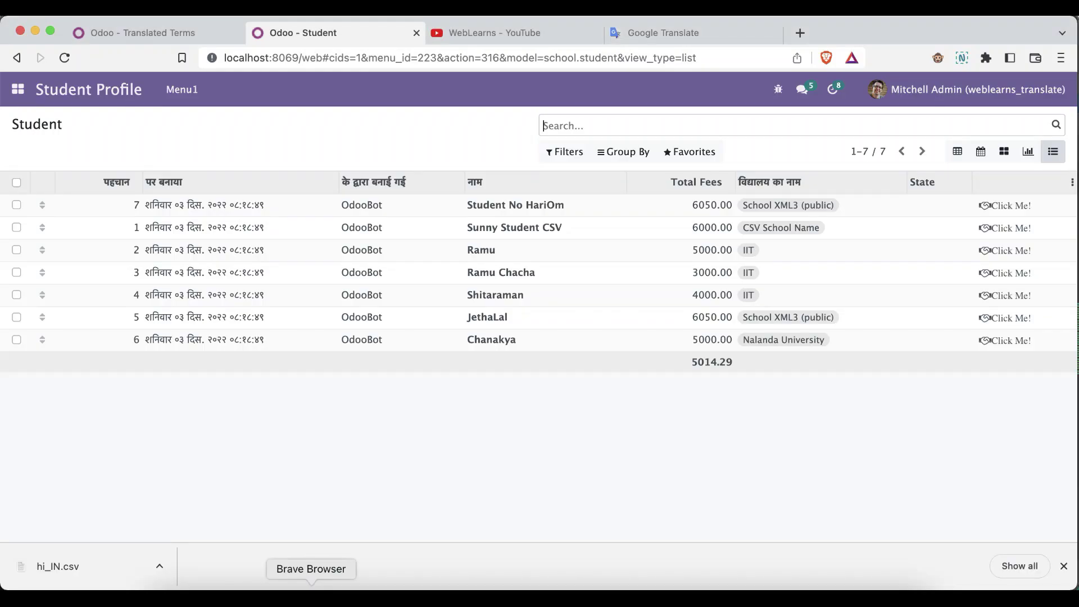
pyautogui.click(426, 209)
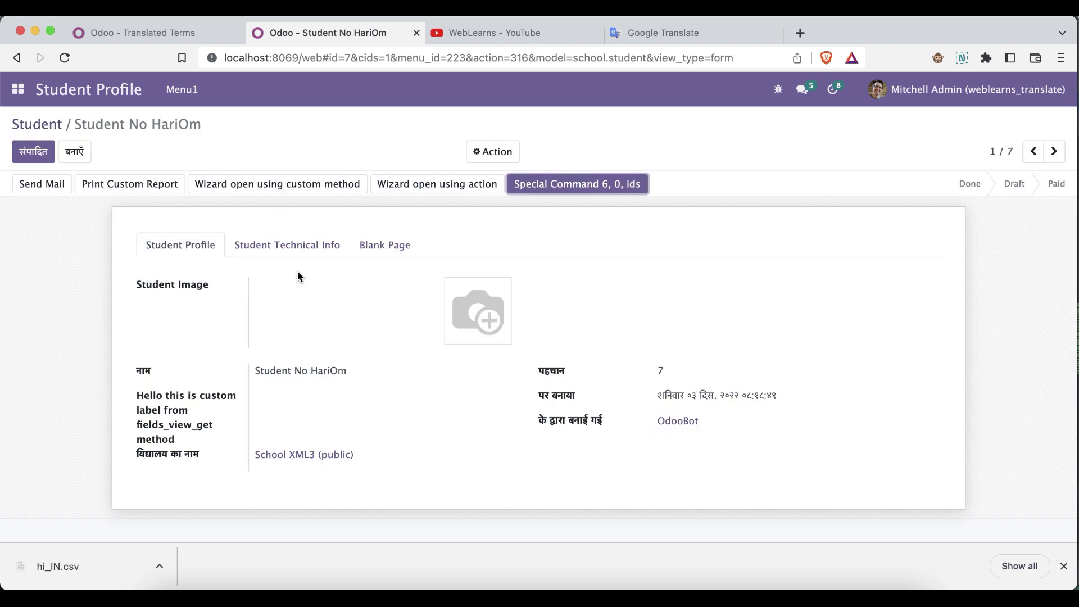
pyautogui.click(146, 368)
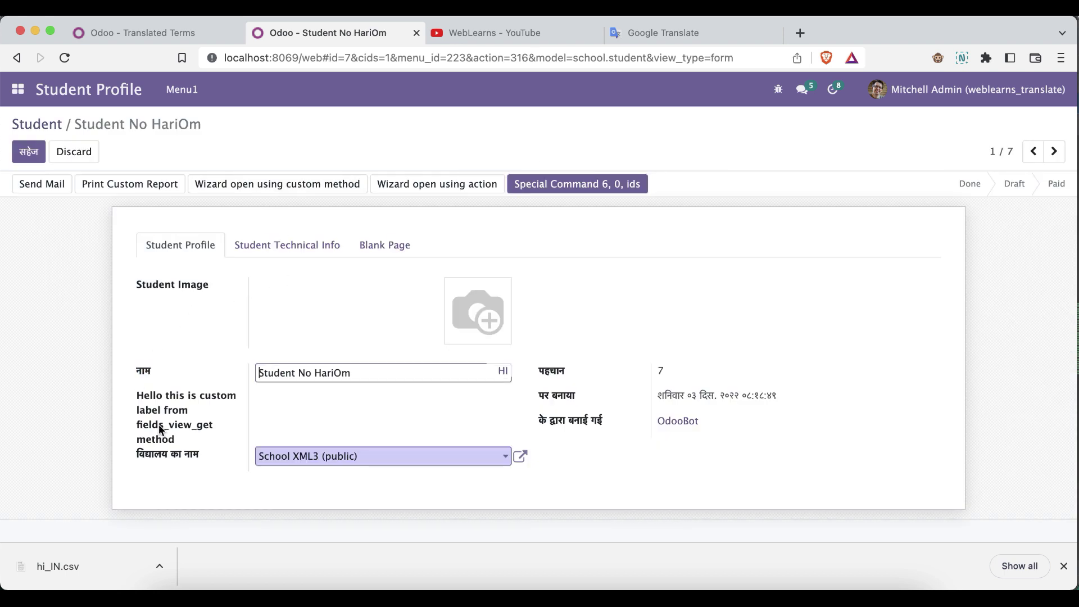
pyautogui.click(134, 453)
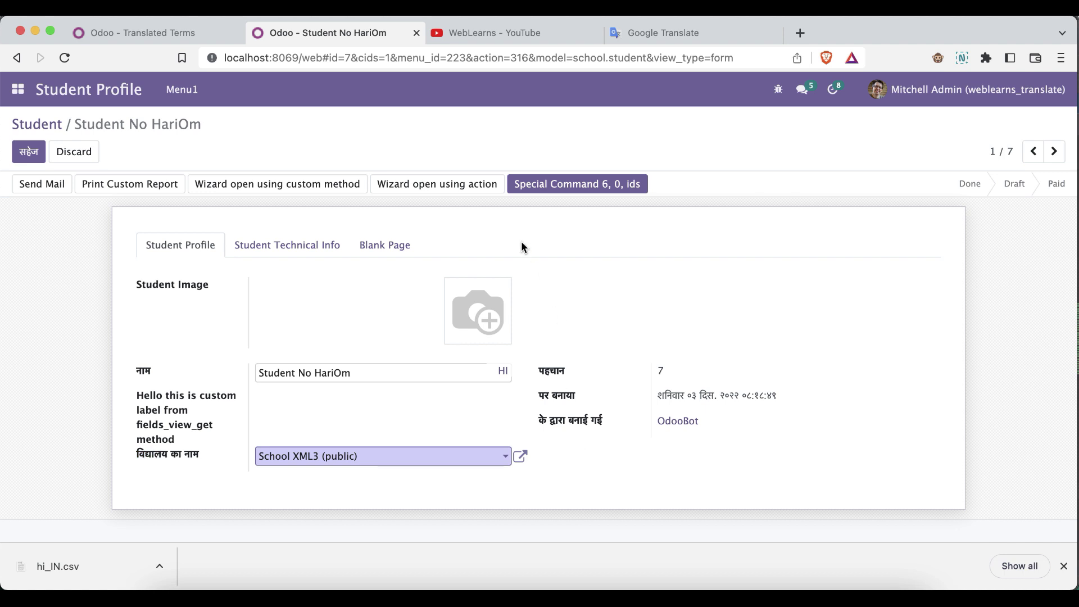
# - Look through the school_student module's contents under custom_addons in PyCharm, and return to the Translated Terms list in Odoo
pyautogui.click(205, 28)
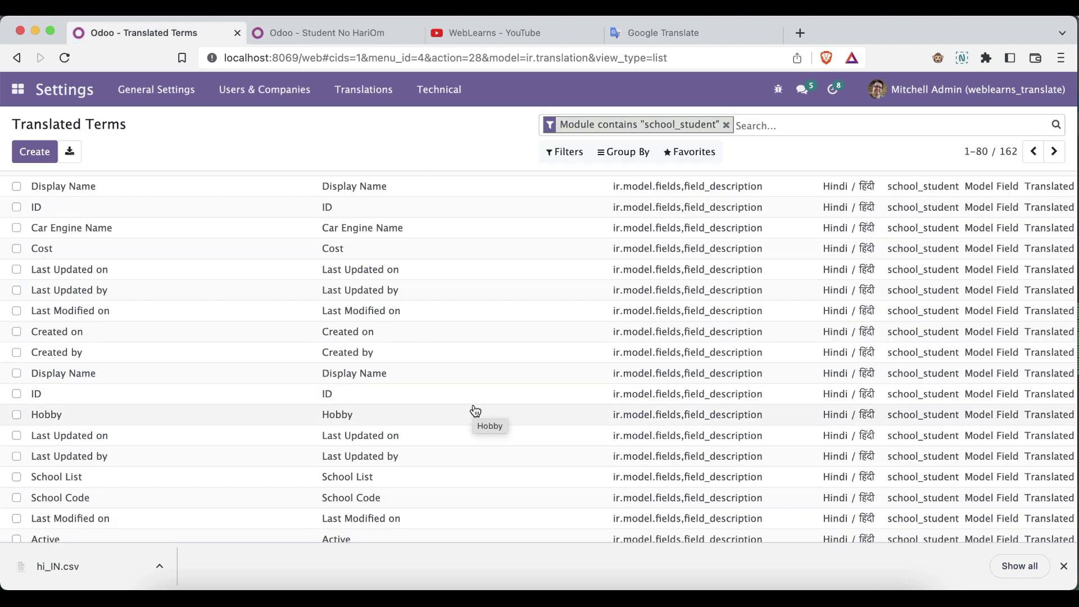
pyautogui.click(378, 597)
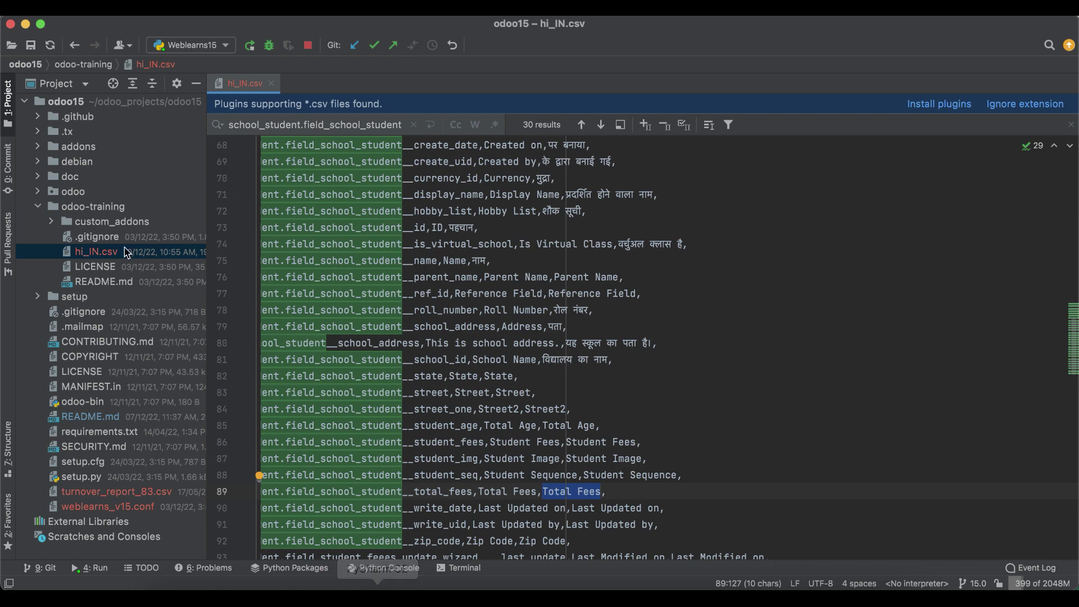
pyautogui.doubleClick(88, 221)
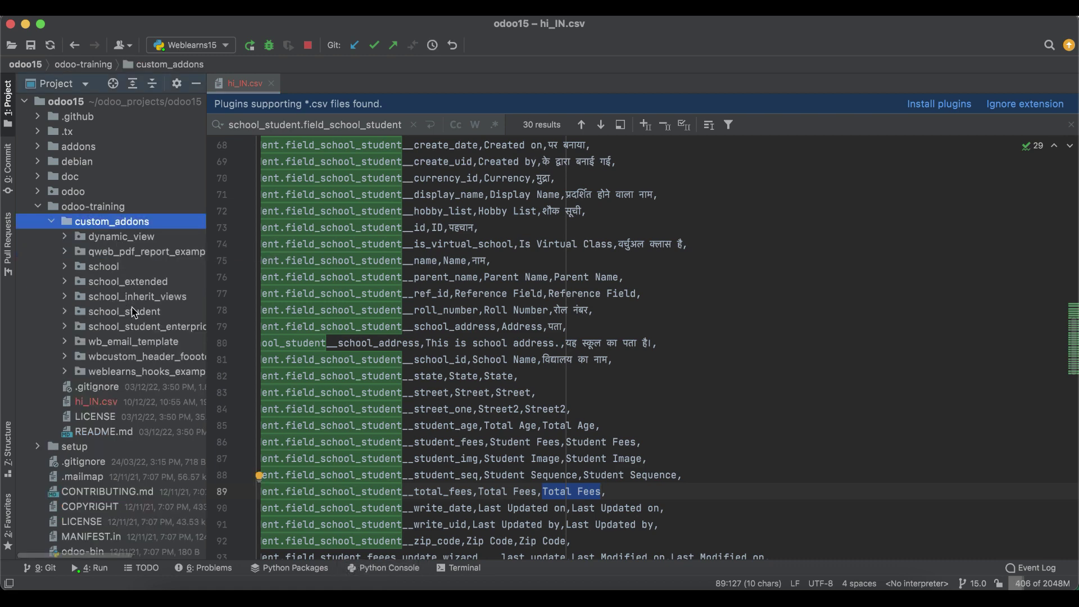
pyautogui.doubleClick(123, 312)
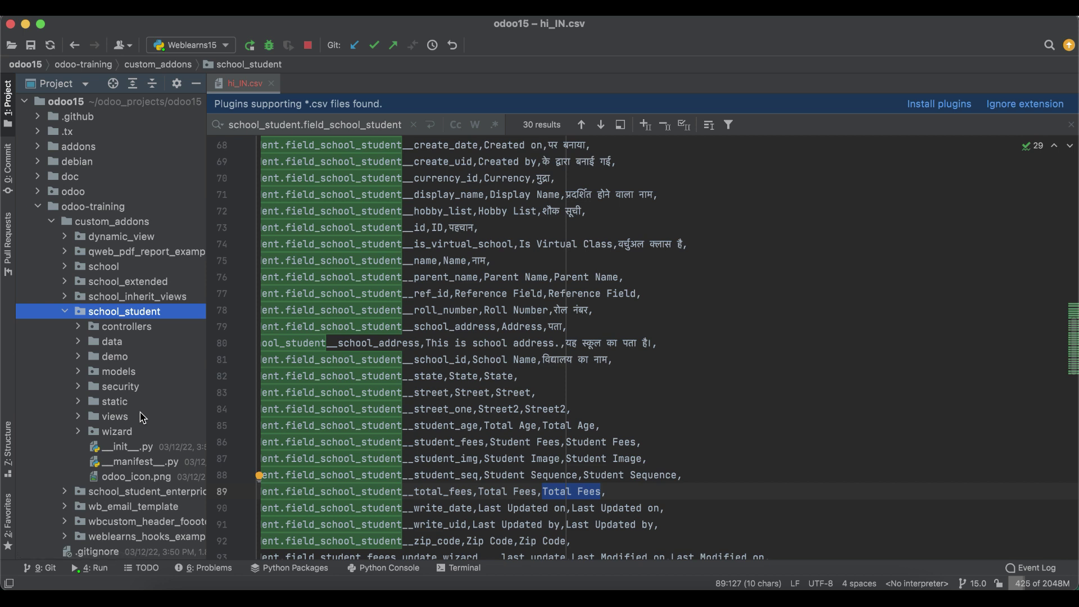
pyautogui.scroll(-2, 142, 421)
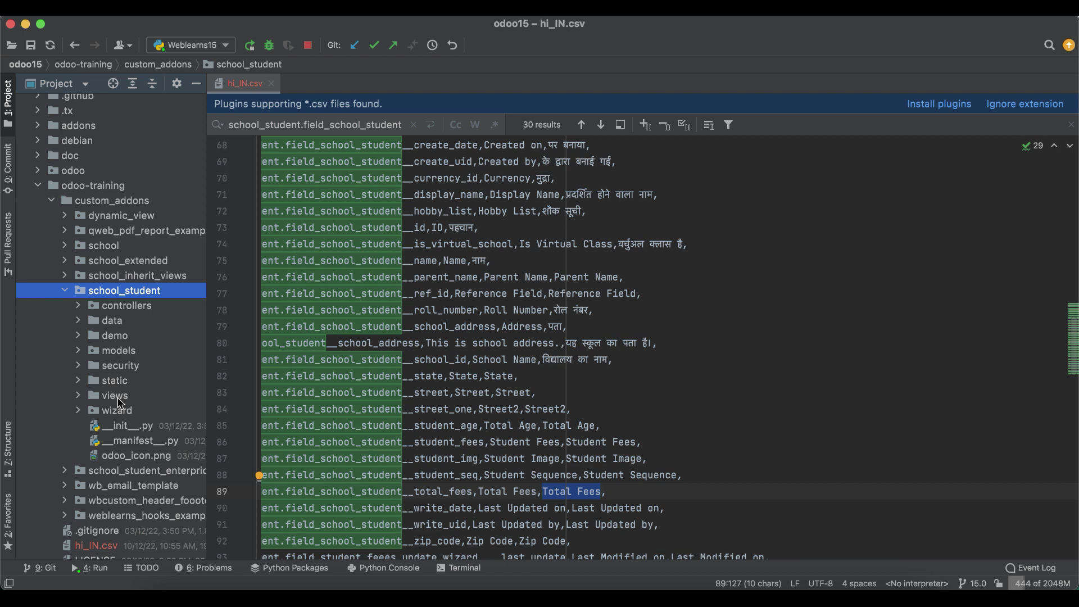
pyautogui.click(65, 291)
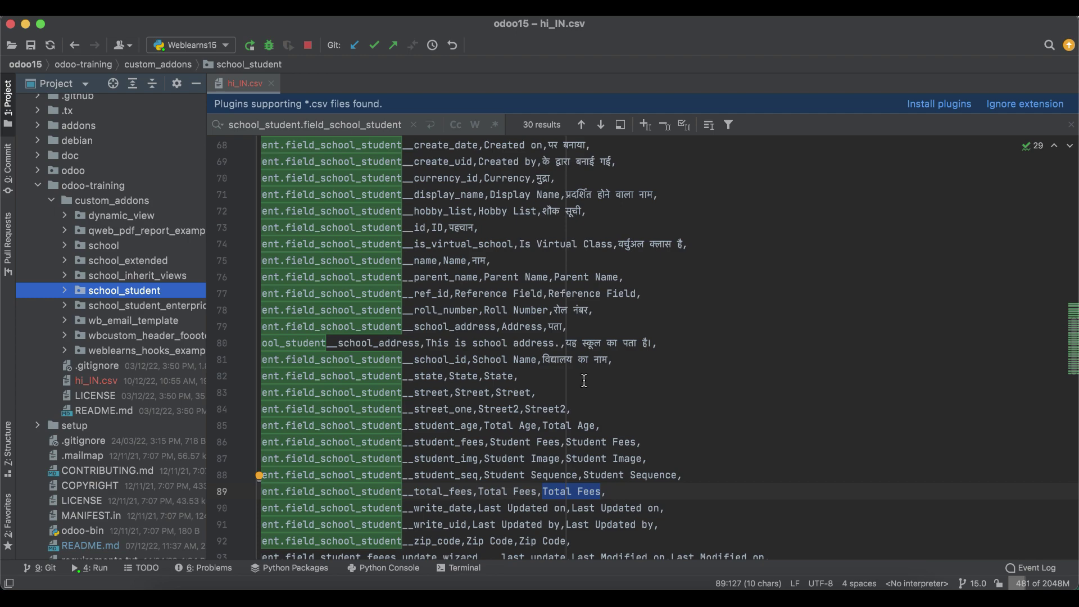
pyautogui.click(311, 596)
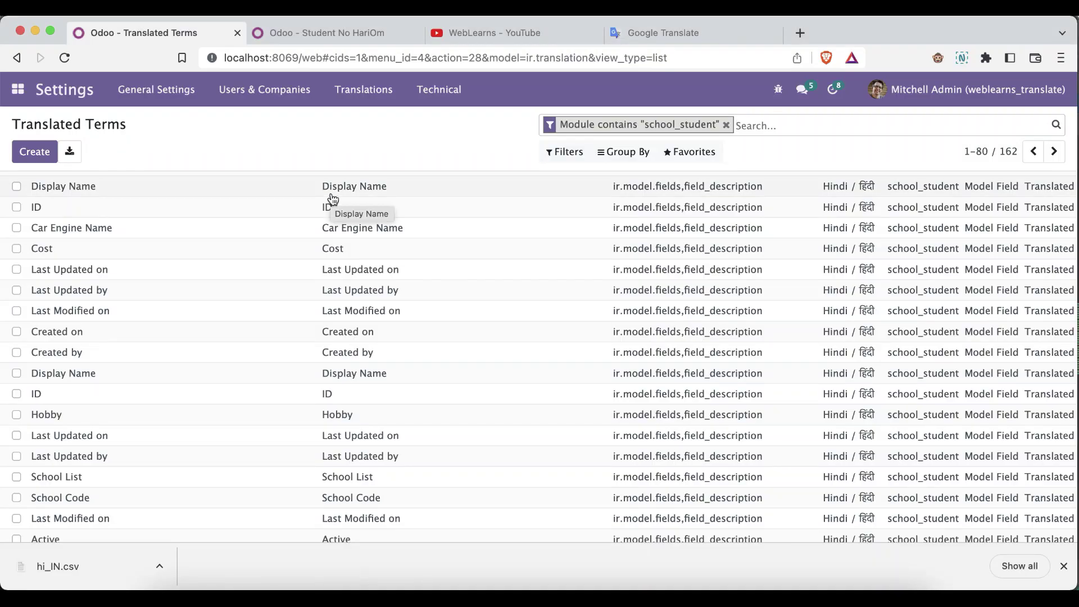
pyautogui.click(354, 88)
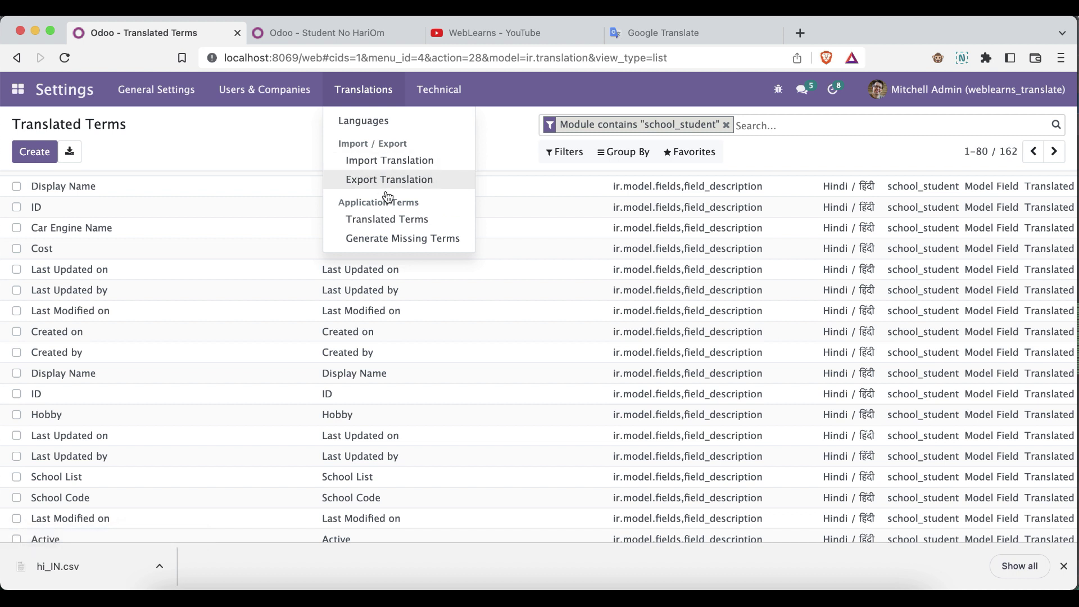
pyautogui.click(273, 145)
pyautogui.click(355, 92)
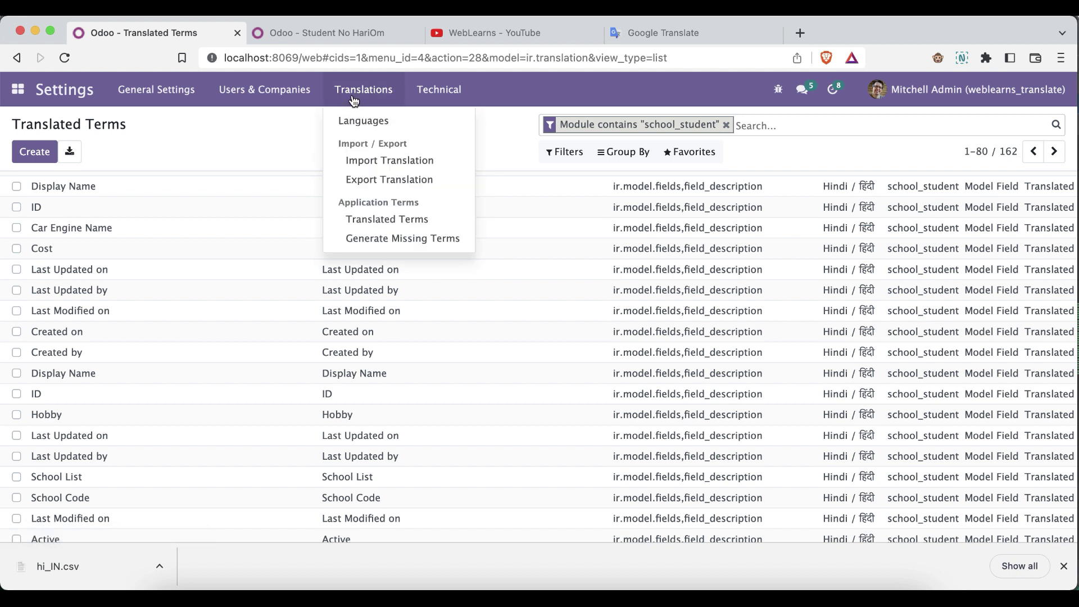
pyautogui.click(373, 162)
pyautogui.click(260, 308)
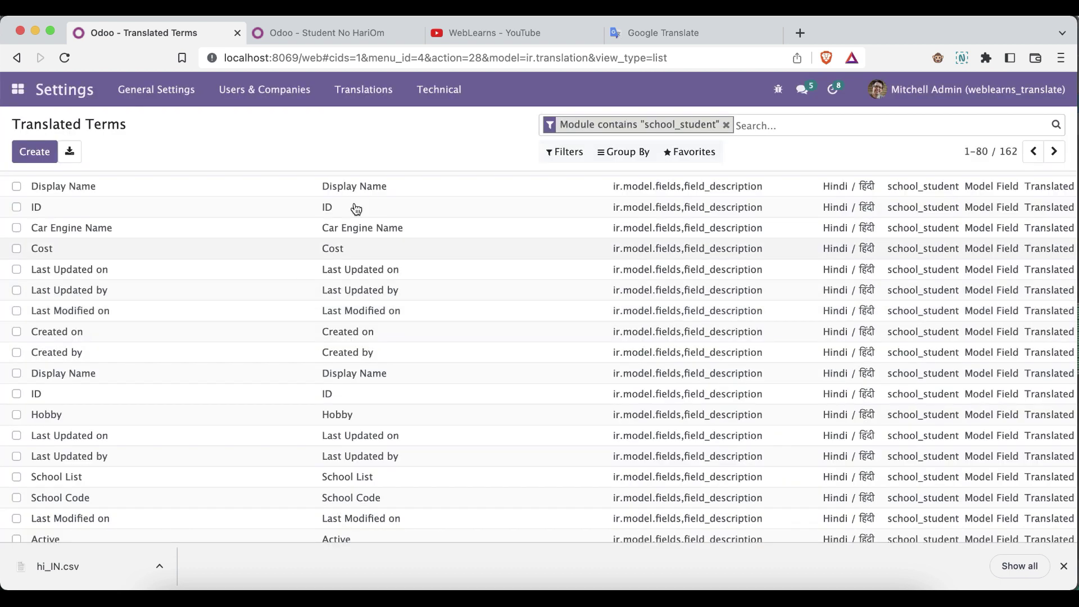
# - Open the Export Translation dialog
pyautogui.click(360, 101)
pyautogui.click(373, 177)
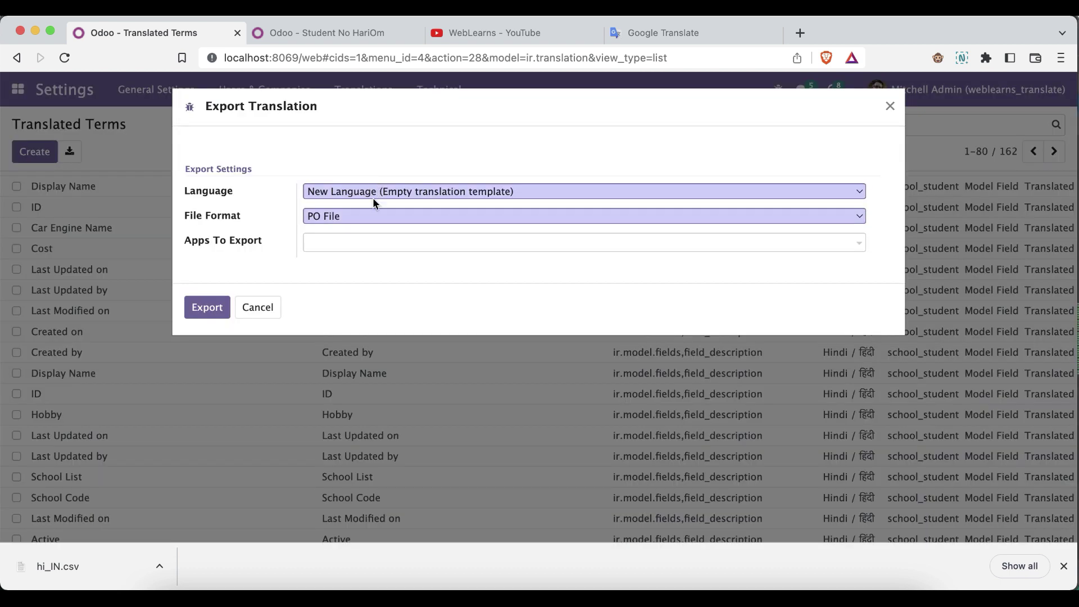